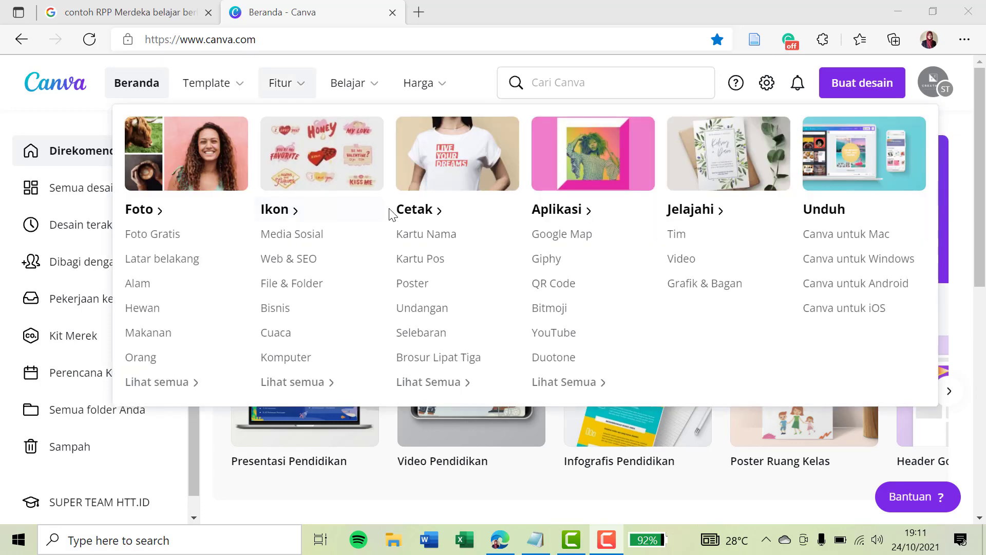
# - Look through the suggested education design types on the home page, including Lembar kerja and Rencana Pelajaran
pyautogui.moveTo(408, 479)
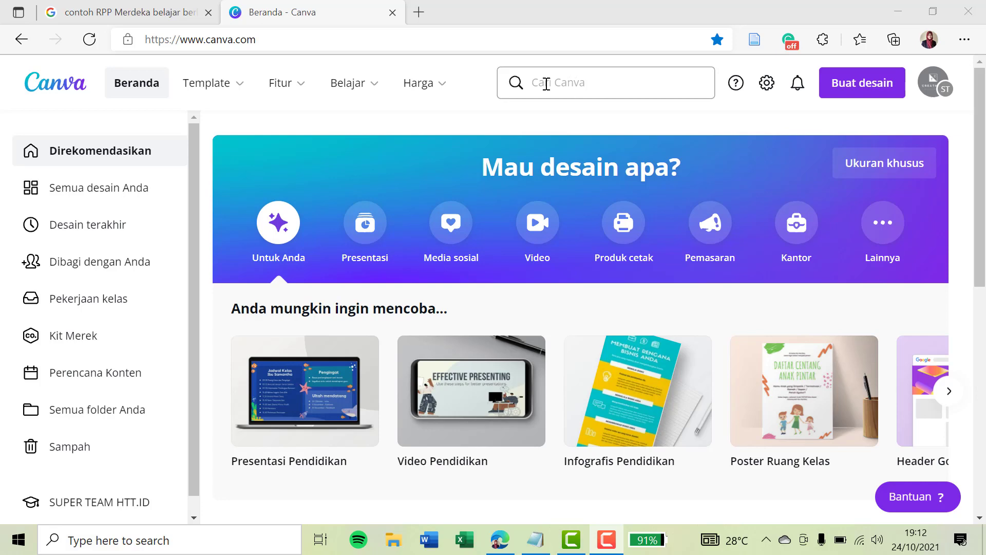
pyautogui.scroll(-1, 594, 259)
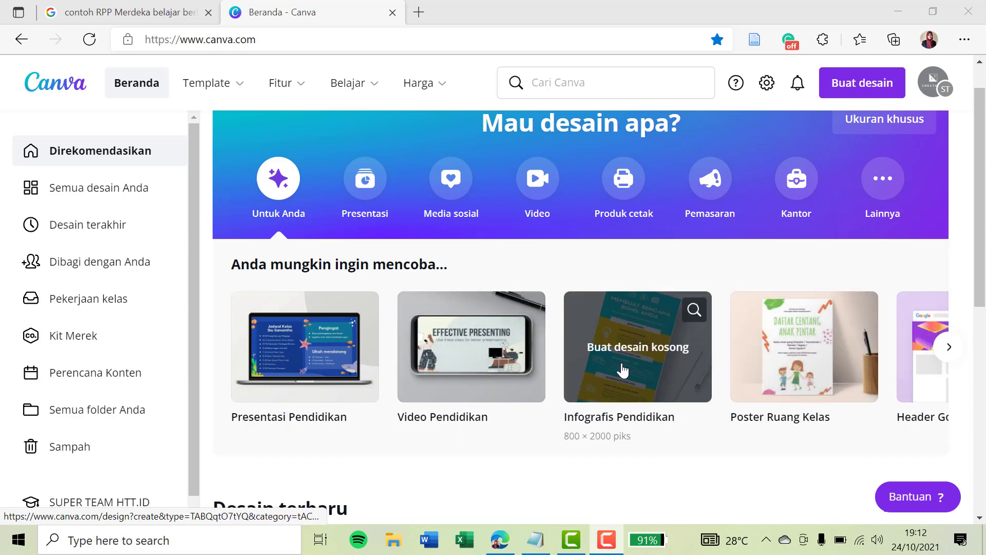
pyautogui.click(949, 347)
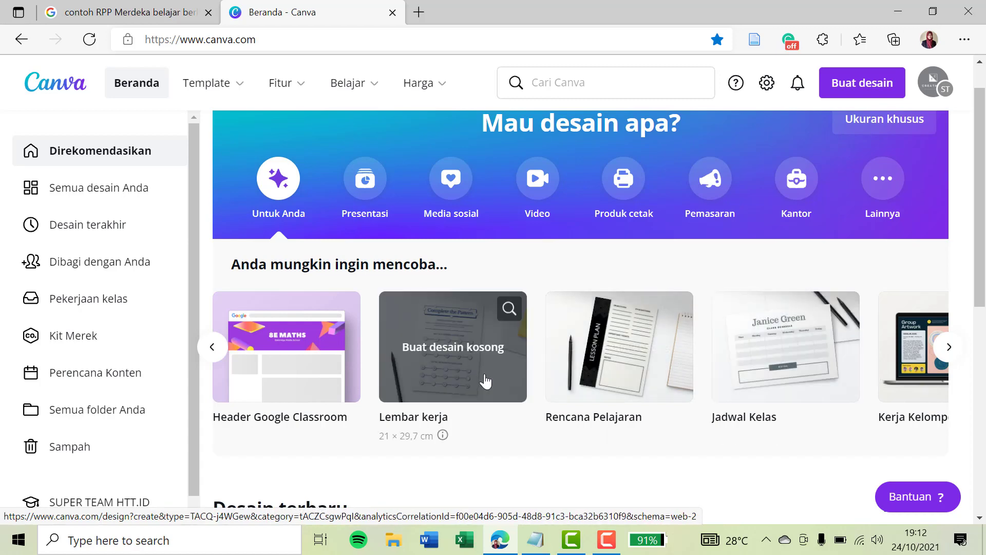
# - Search the Canva templates for "rencana pembelajaran"
pyautogui.click(584, 81)
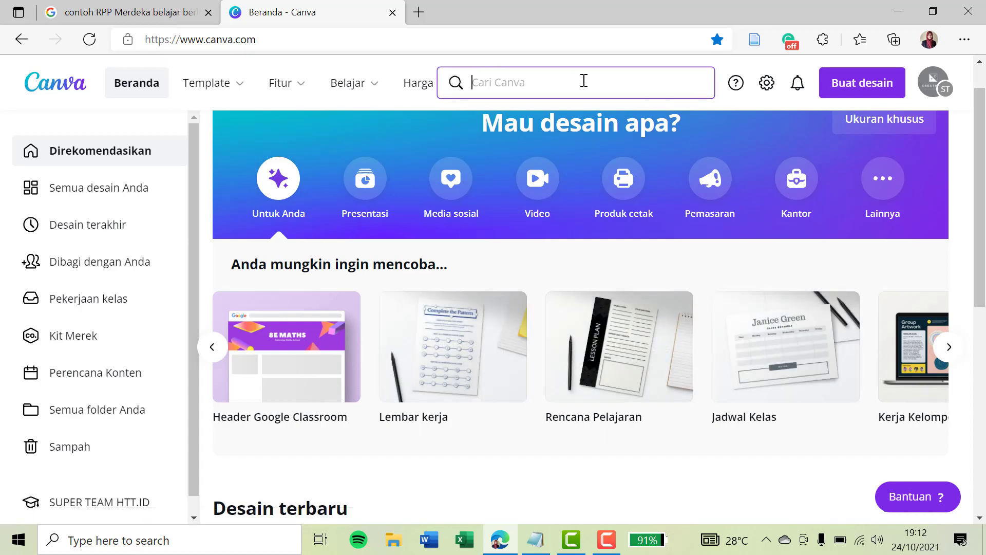
pyautogui.write('ren')
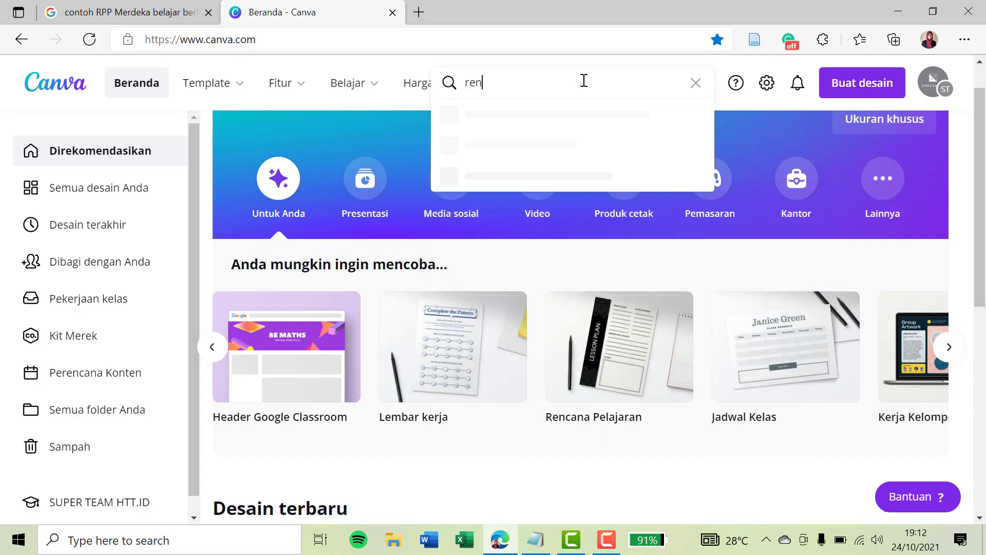
pyautogui.write('cana pemebl')
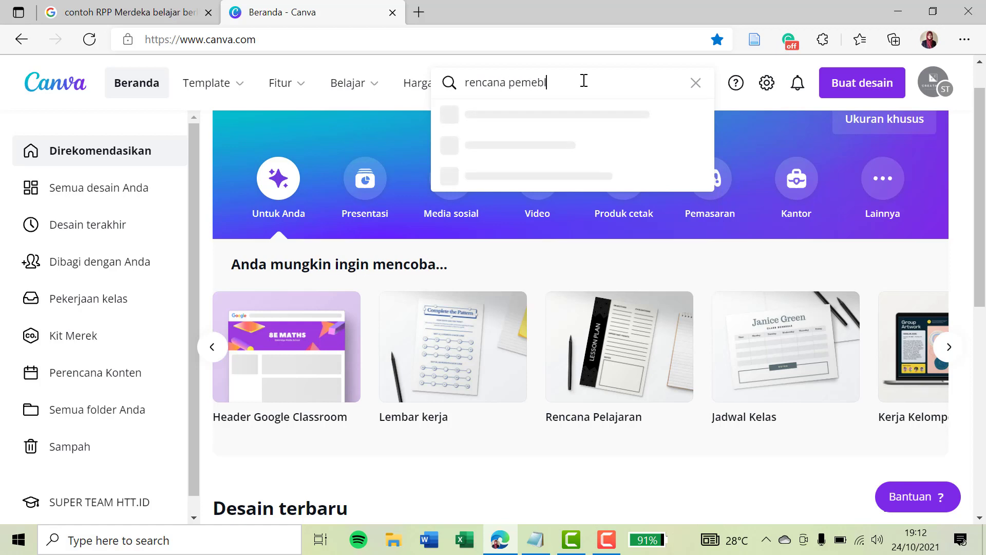
pyautogui.press('BackSpace')
pyautogui.write('mb')
pyautogui.press('BackSpace')
pyautogui.press('BackSpace')
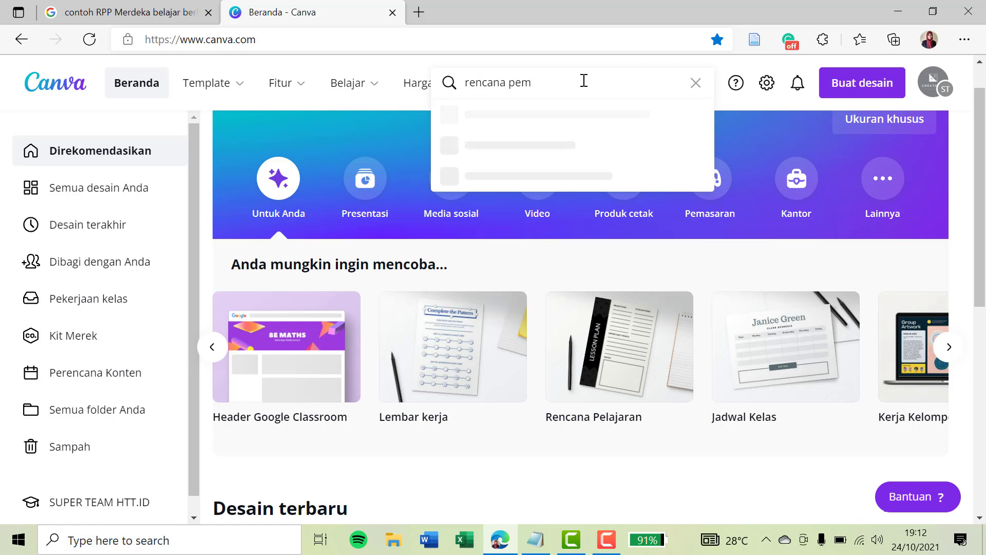
pyautogui.write('belajaran')
pyautogui.press('Return')
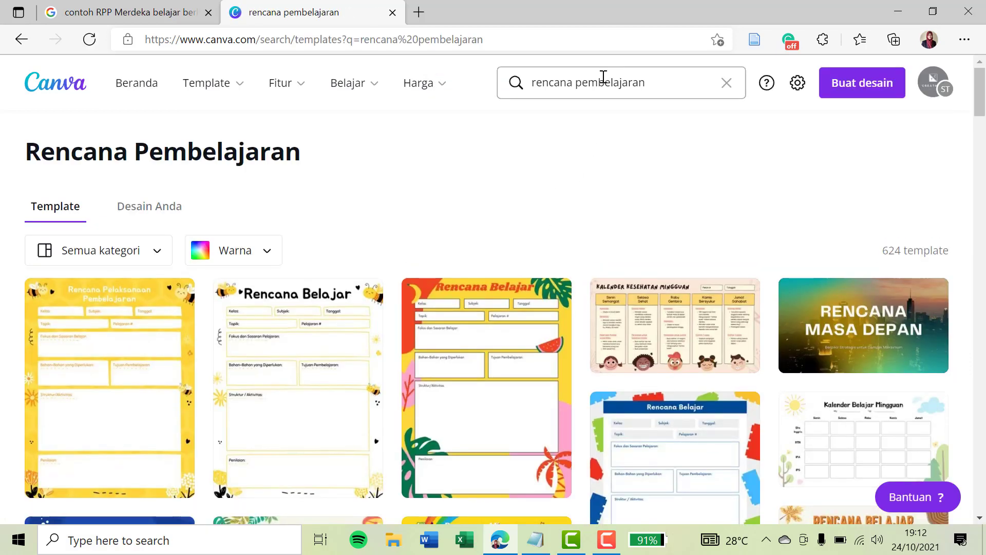
# - Examine the first rows of lesson plan templates in the search results
pyautogui.scroll(-4, 564, 232)
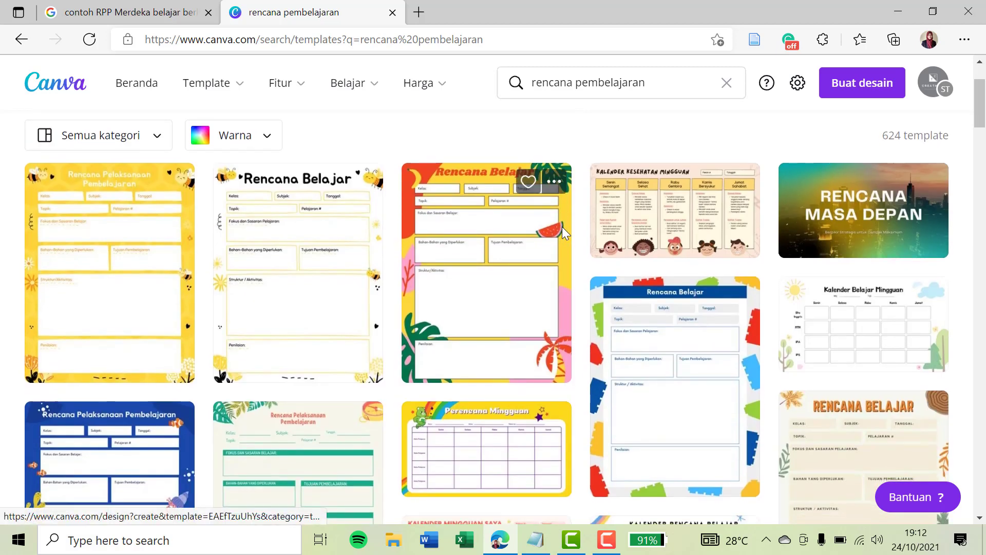
pyautogui.scroll(2, 414, 224)
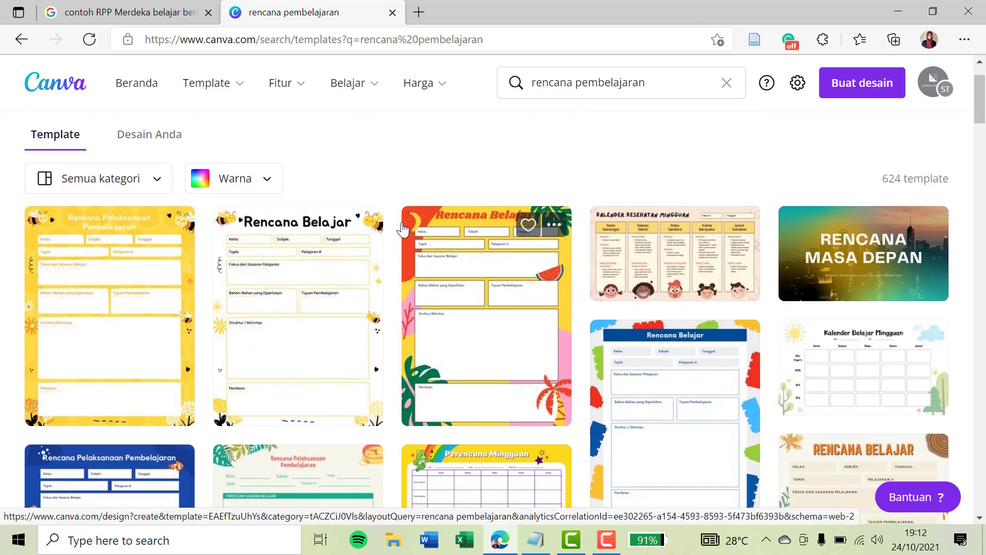
pyautogui.scroll(-1, 369, 210)
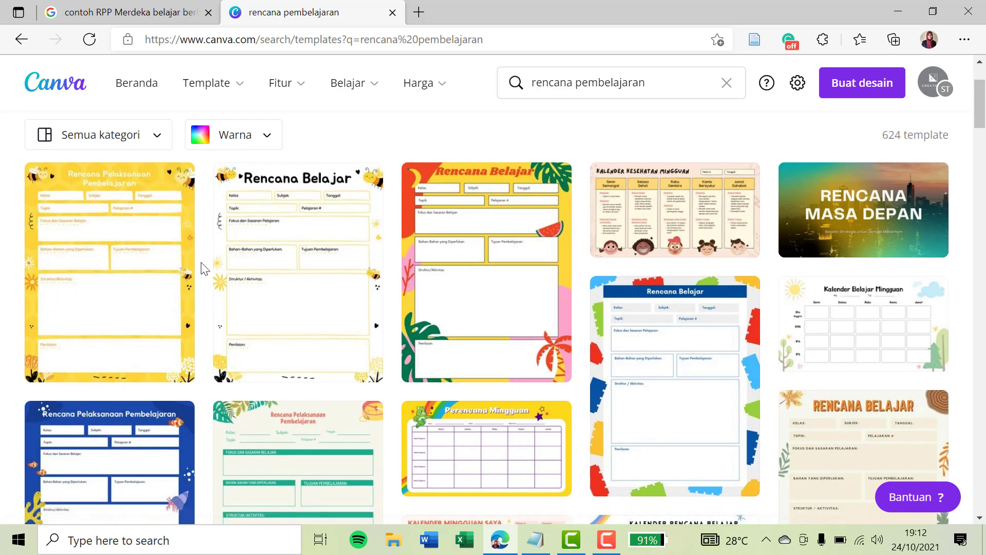
pyautogui.scroll(-1, 202, 268)
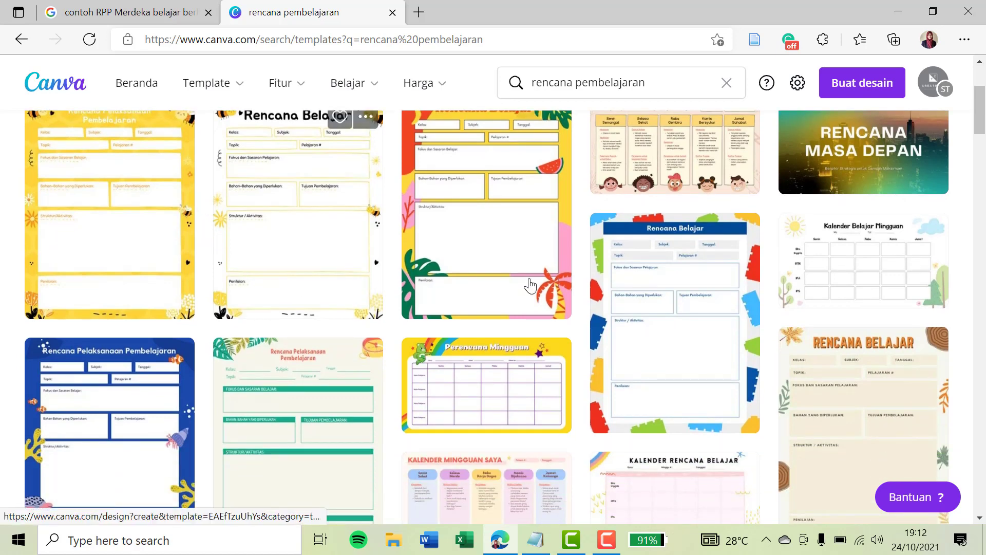
pyautogui.scroll(-1, 534, 285)
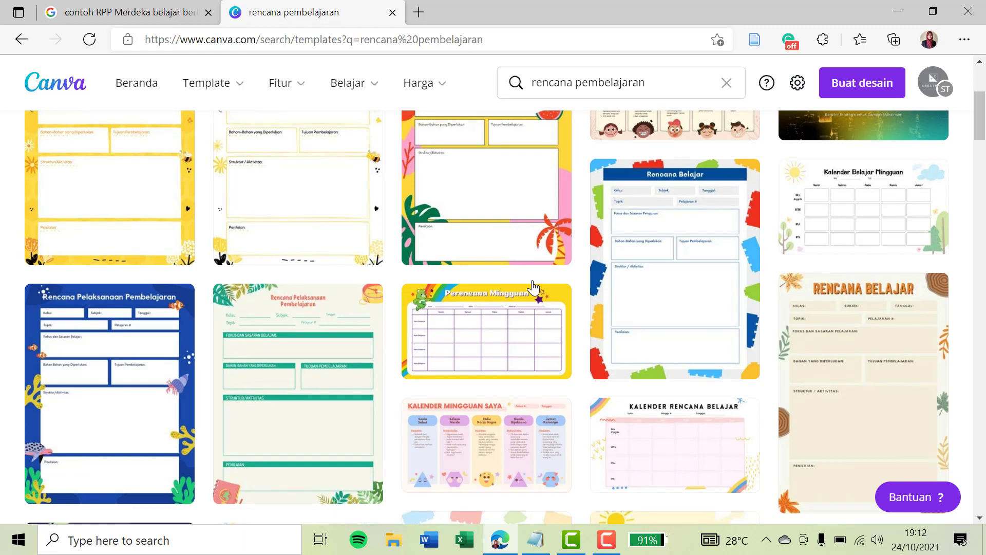
pyautogui.click(419, 13)
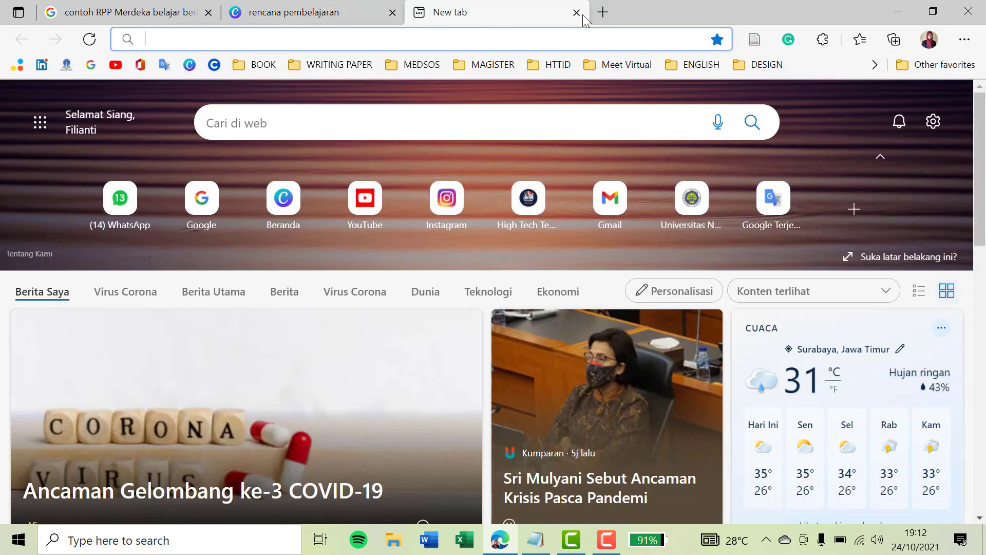
pyautogui.click(576, 13)
pyautogui.moveTo(418, 83)
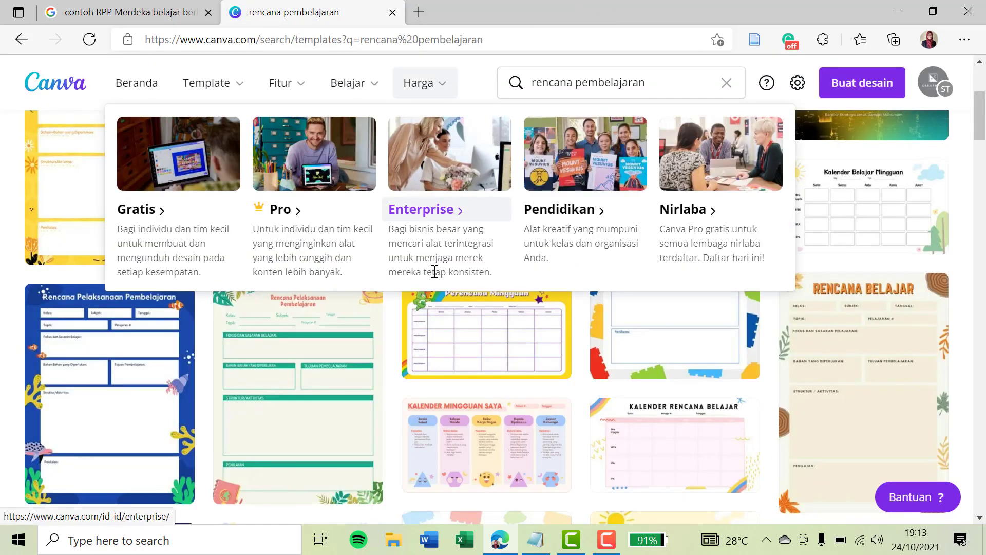
# - Compare the layouts of the Rencana Belajar and Rencana Pelaksanaan Pembelajaran templates near the beginning of the results
pyautogui.scroll(1, 442, 318)
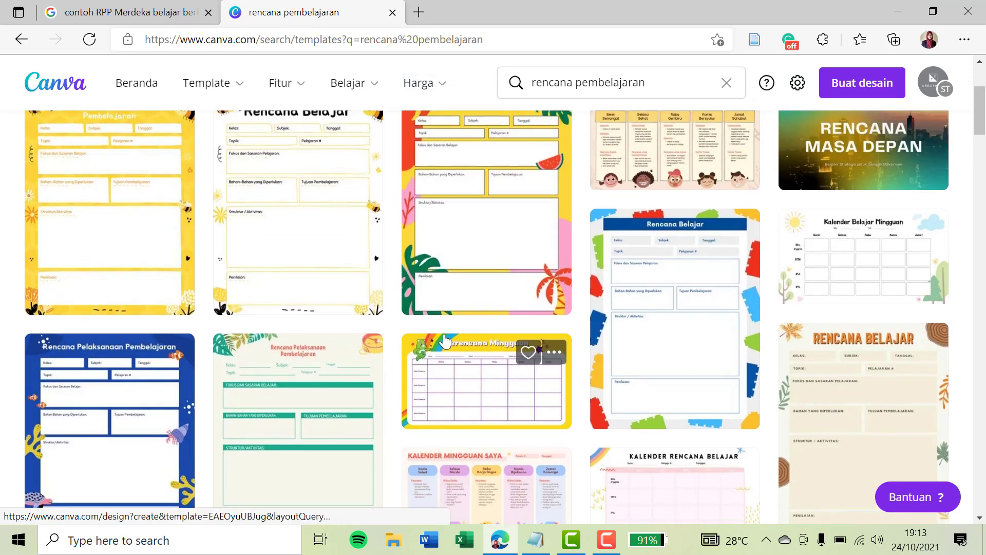
pyautogui.scroll(2, 444, 341)
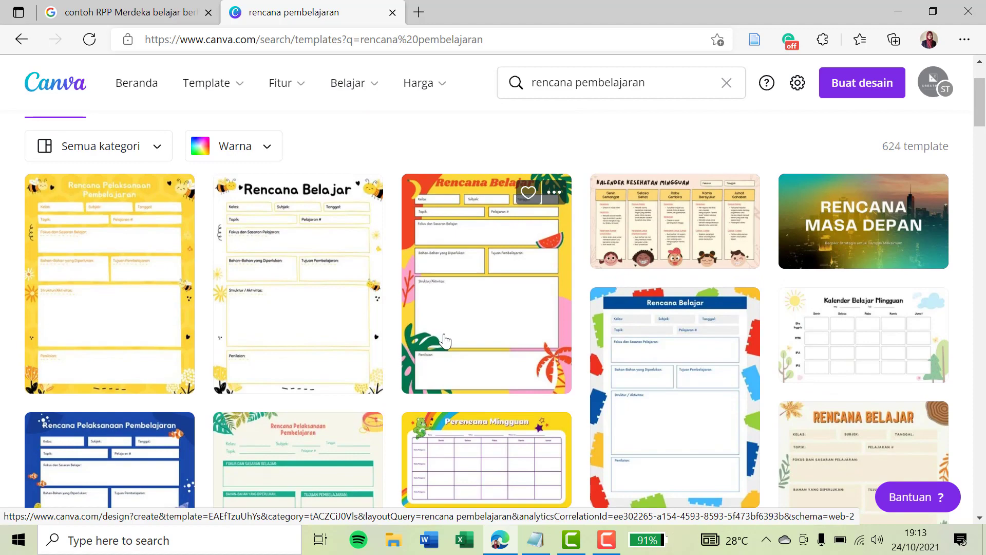
pyautogui.scroll(-3, 445, 341)
pyautogui.scroll(2, 445, 340)
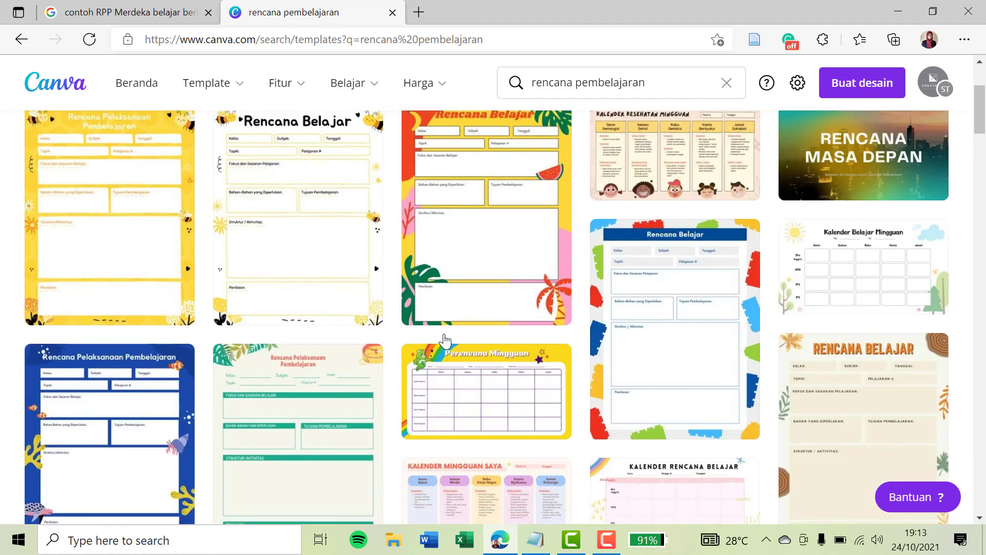
pyautogui.scroll(2, 445, 341)
pyautogui.scroll(-2, 445, 341)
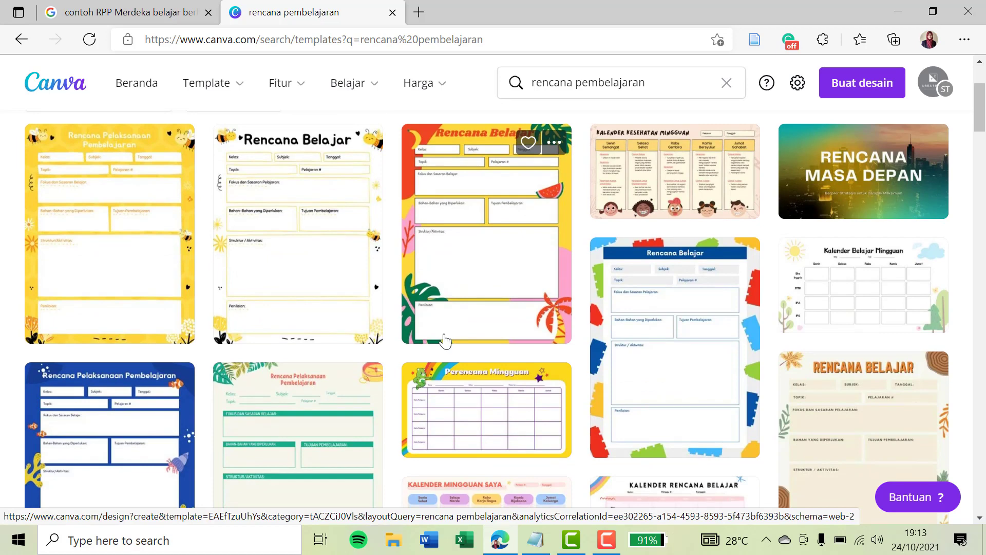
pyautogui.scroll(-2, 445, 340)
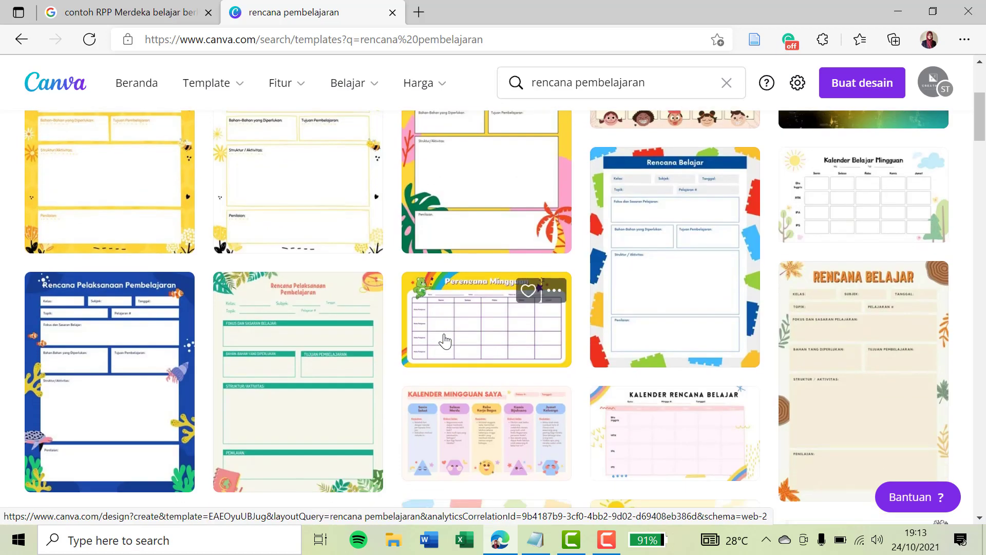
pyautogui.scroll(-2, 445, 340)
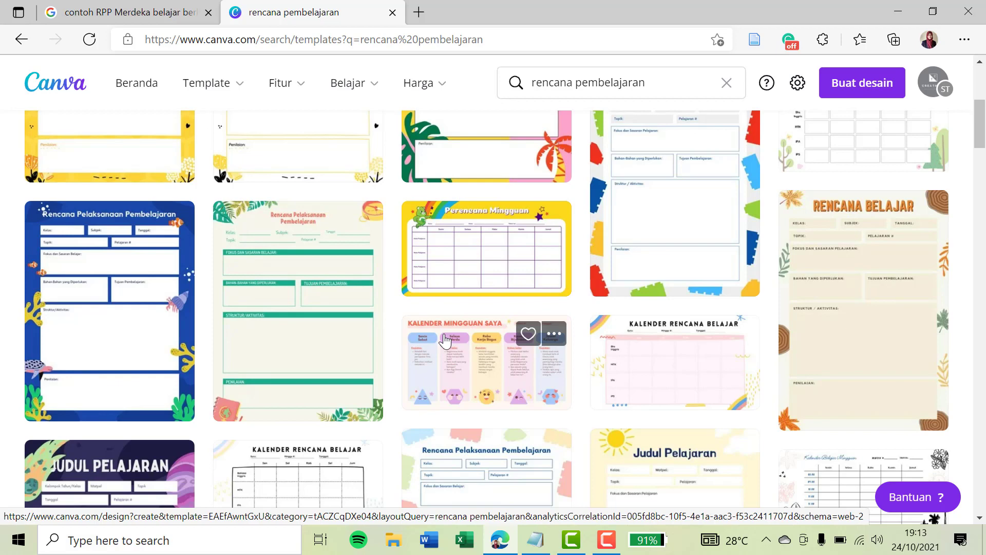
# - Browse further through the results, examining the Judul Pelajaran, weekly calendar and English Lesson Plan template designs
pyautogui.scroll(-3, 445, 340)
pyautogui.scroll(1, 550, 359)
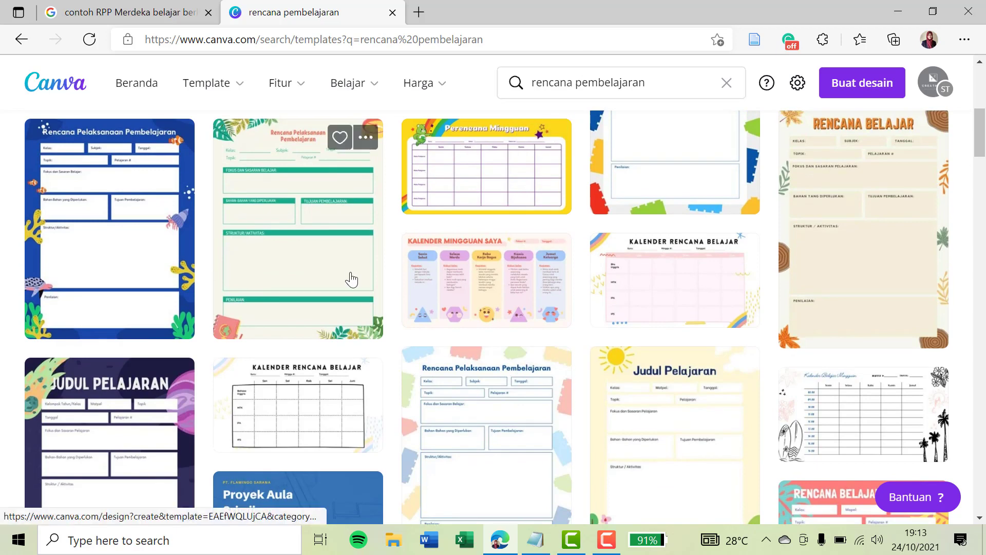
pyautogui.scroll(-2, 352, 279)
pyautogui.scroll(-2, 353, 279)
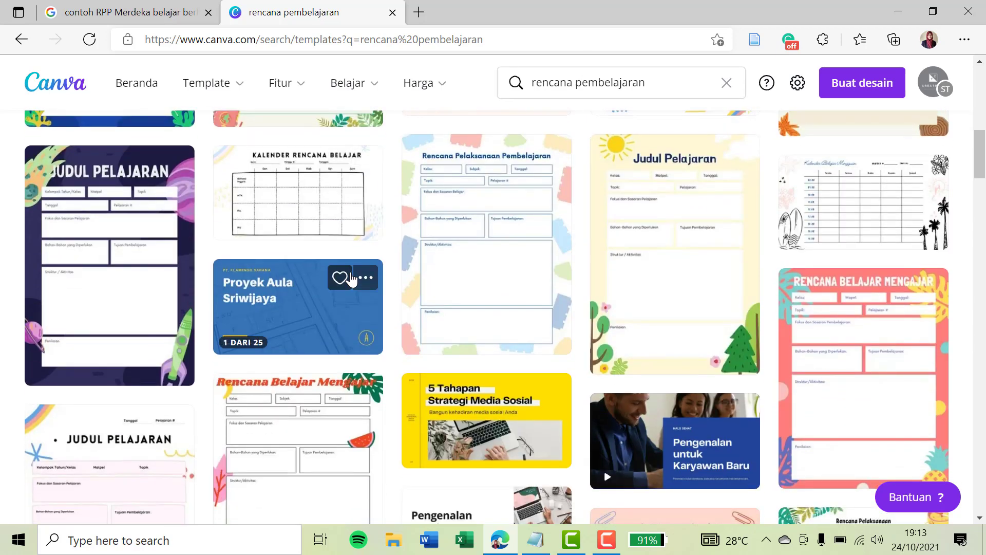
pyautogui.scroll(-4, 352, 279)
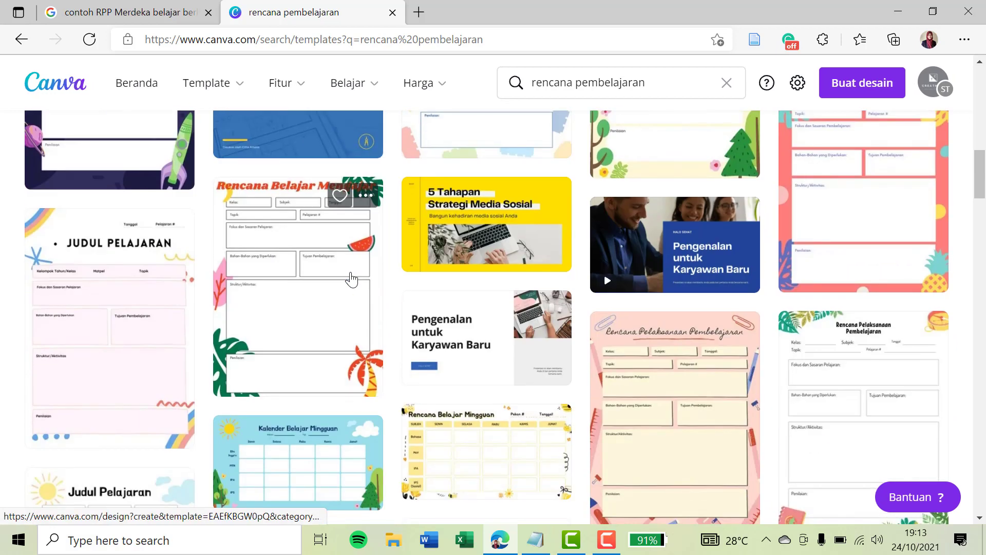
pyautogui.scroll(-2, 353, 279)
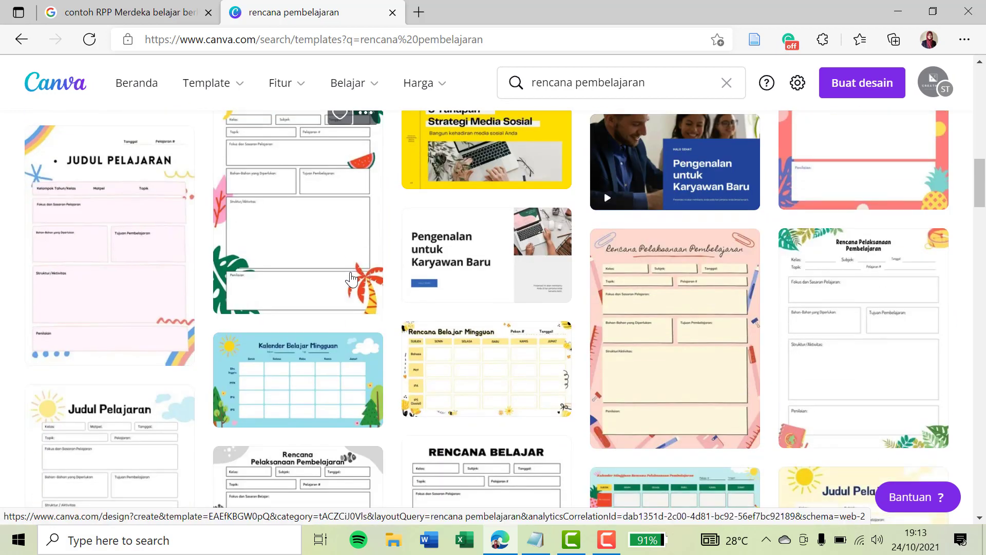
pyautogui.scroll(-4, 353, 279)
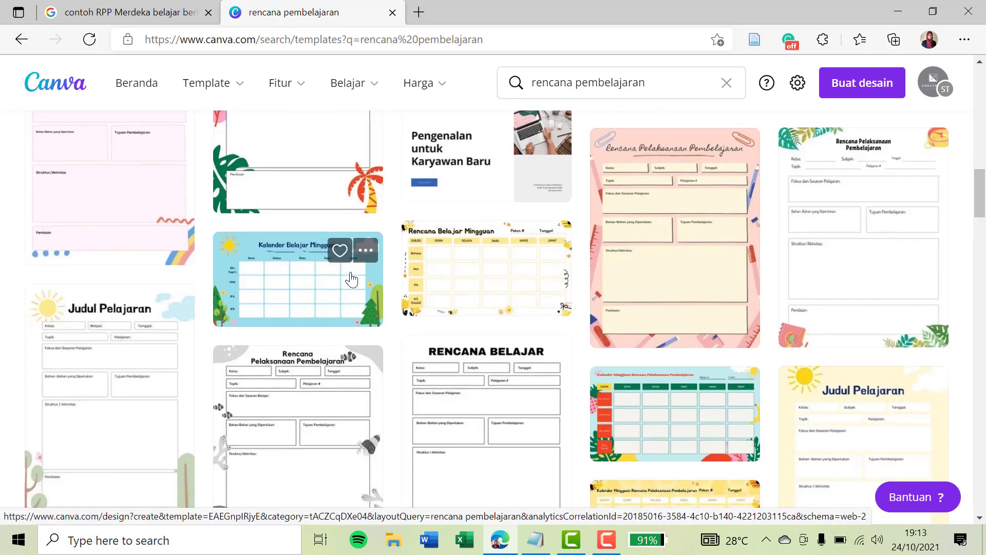
pyautogui.scroll(-2, 353, 279)
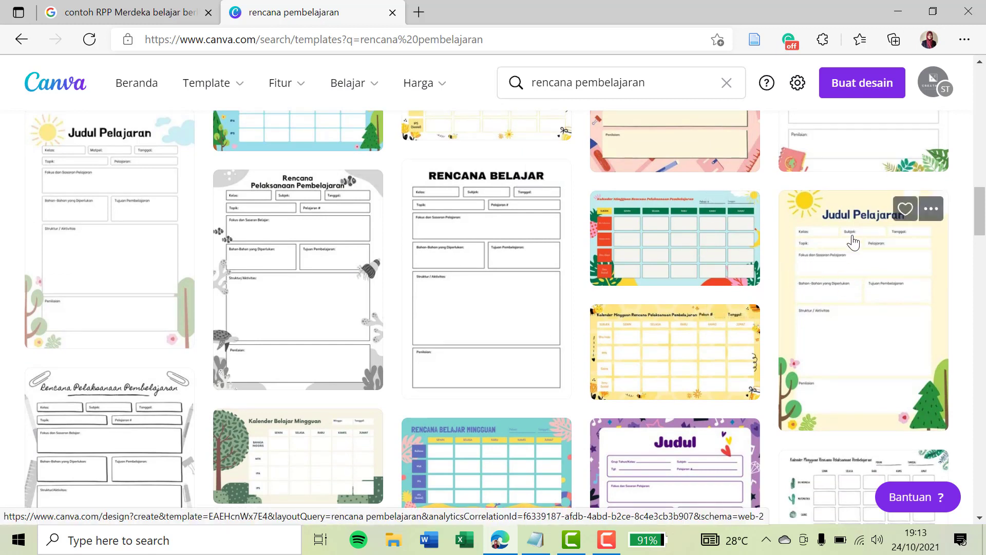
pyautogui.scroll(1, 852, 282)
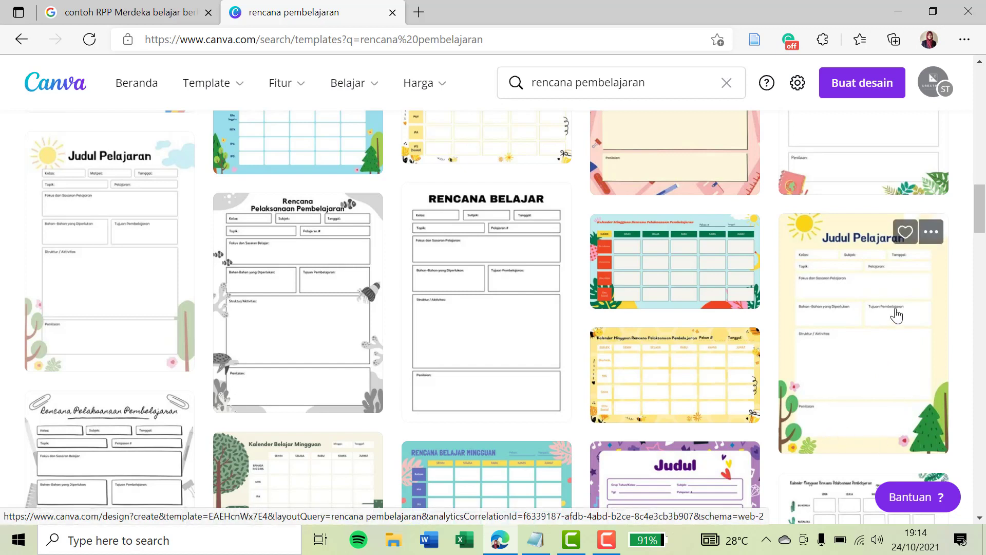
pyautogui.scroll(-3, 862, 326)
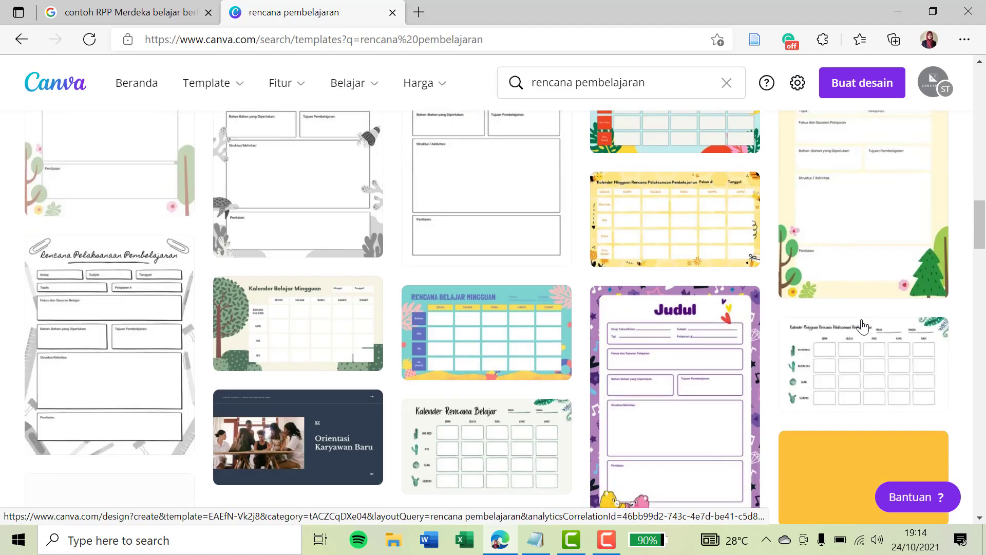
pyautogui.scroll(-10, 862, 326)
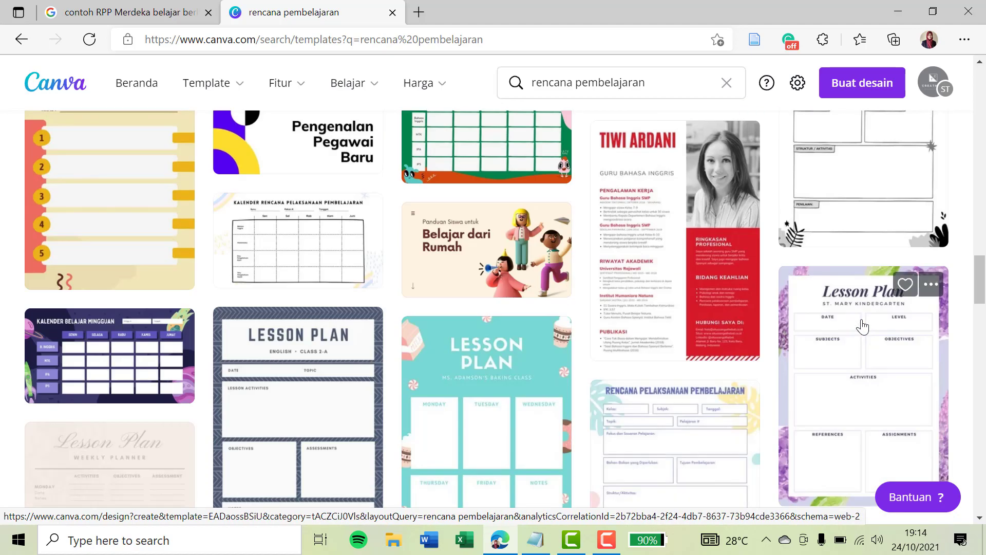
pyautogui.scroll(-7, 759, 351)
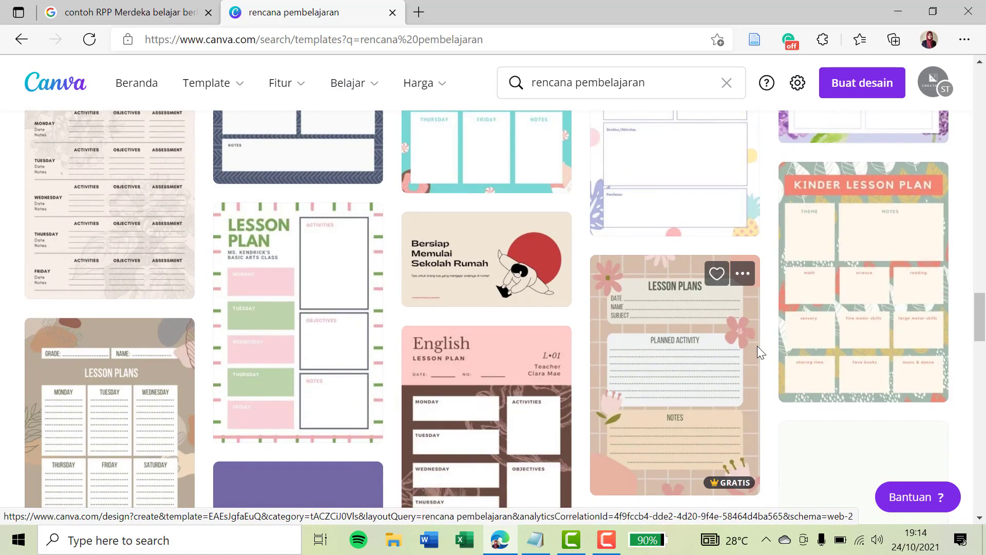
pyautogui.scroll(-6, 759, 352)
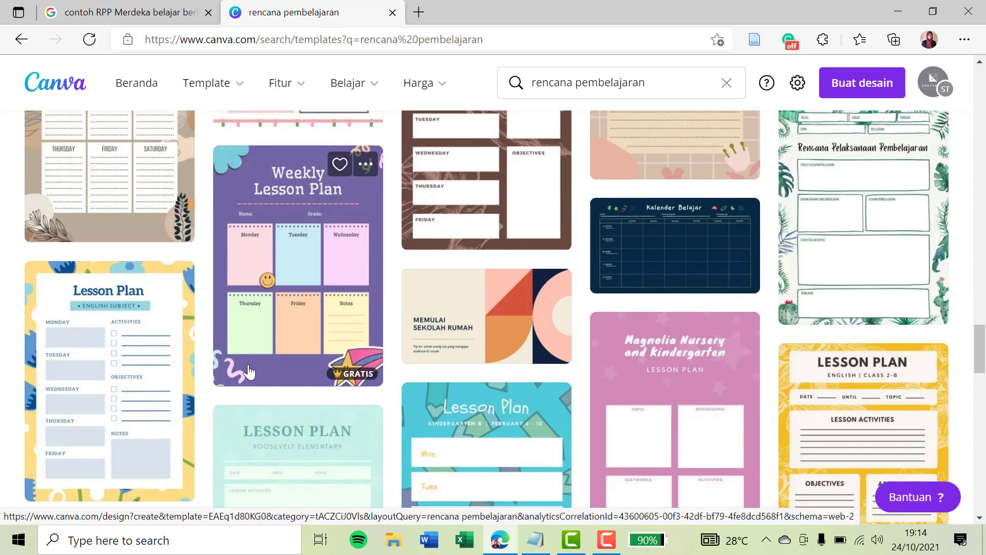
pyautogui.scroll(3, 631, 298)
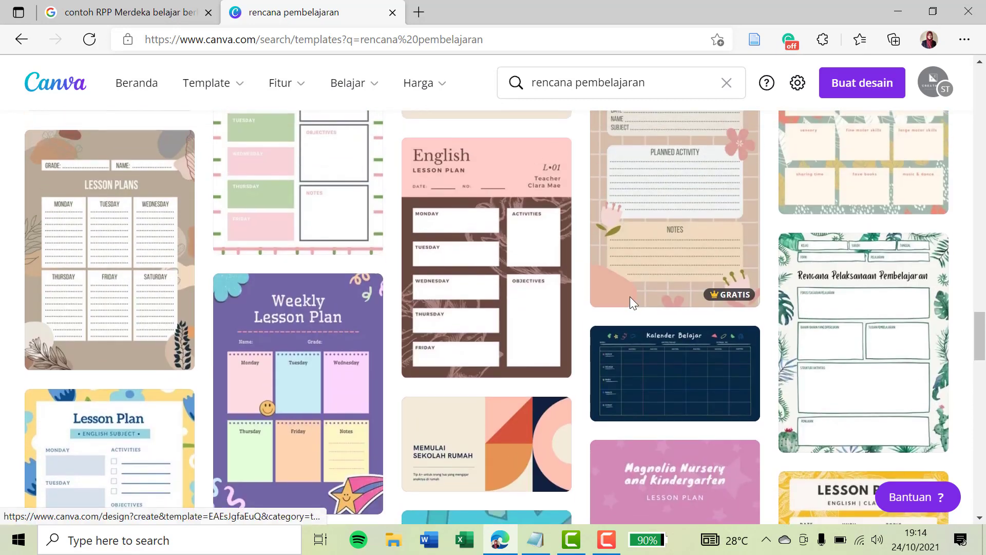
pyautogui.scroll(-2, 630, 297)
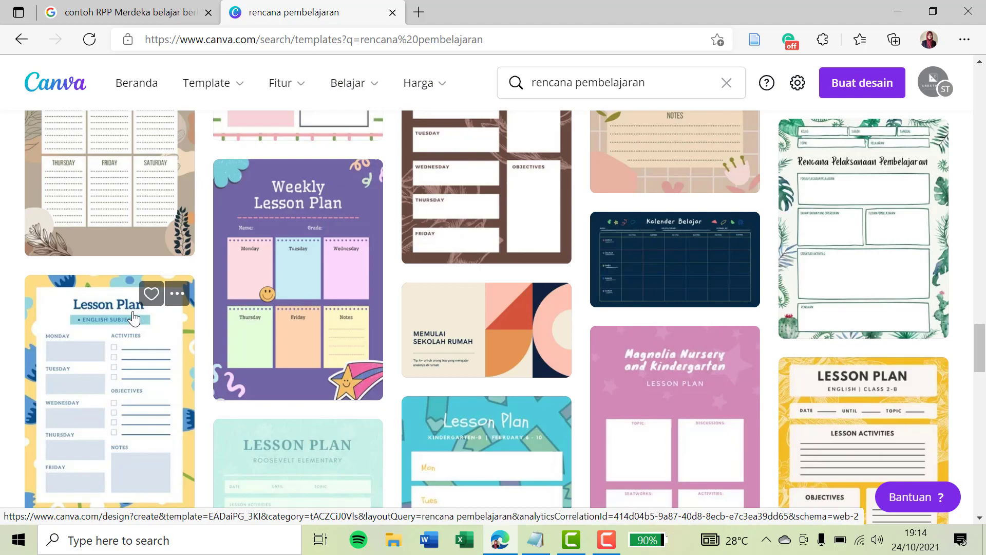
pyautogui.scroll(-15, 473, 209)
pyautogui.scroll(6, 472, 210)
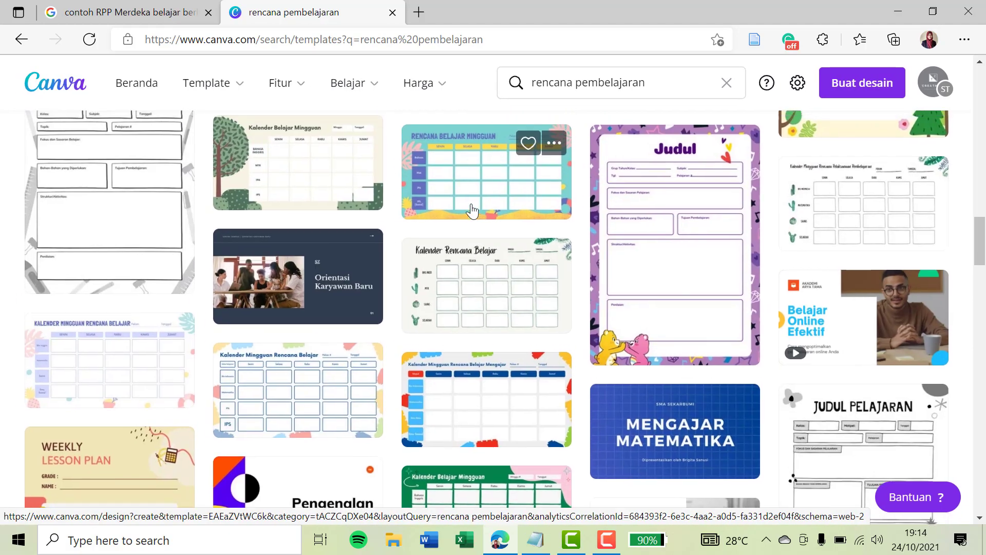
# - Open the blue ocean-themed Rencana Pelaksanaan Pembelajaran template from the search results as a new design
pyautogui.scroll(5, 471, 210)
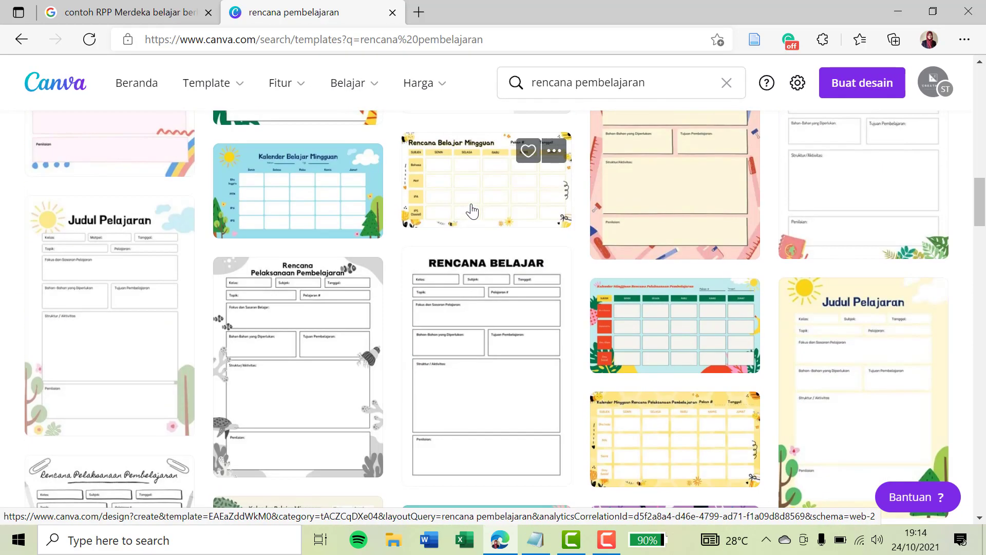
pyautogui.scroll(8, 471, 211)
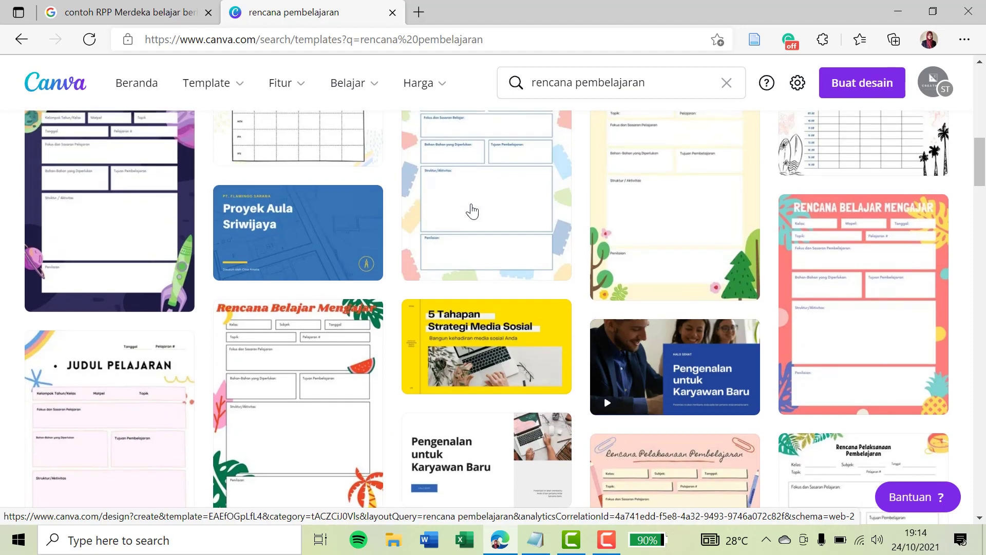
pyautogui.scroll(-10, 472, 210)
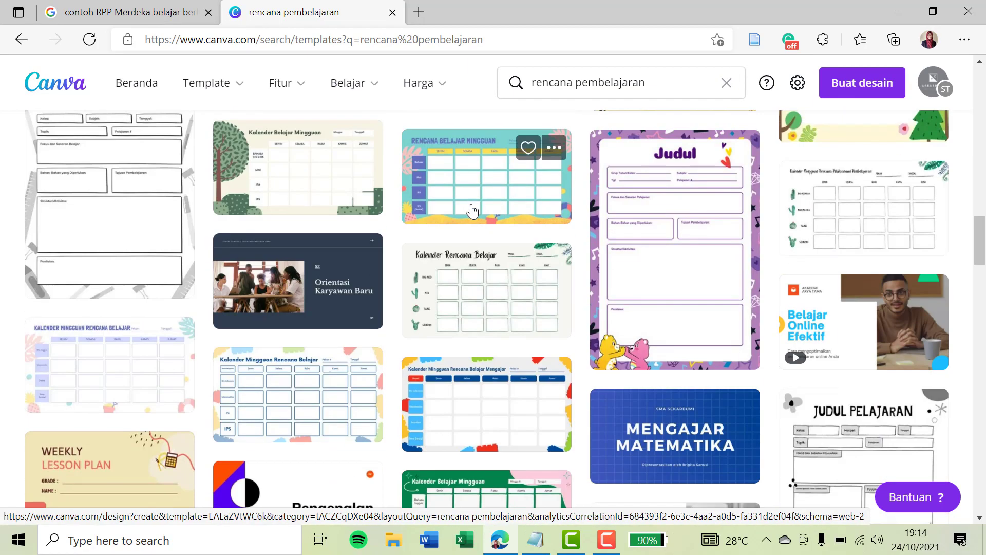
pyautogui.scroll(15, 472, 210)
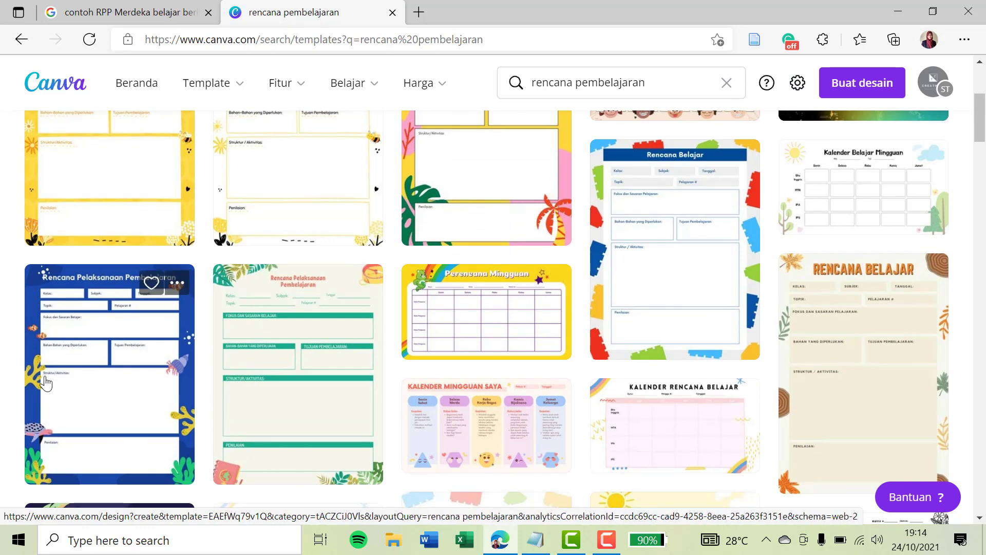
pyautogui.click(96, 390)
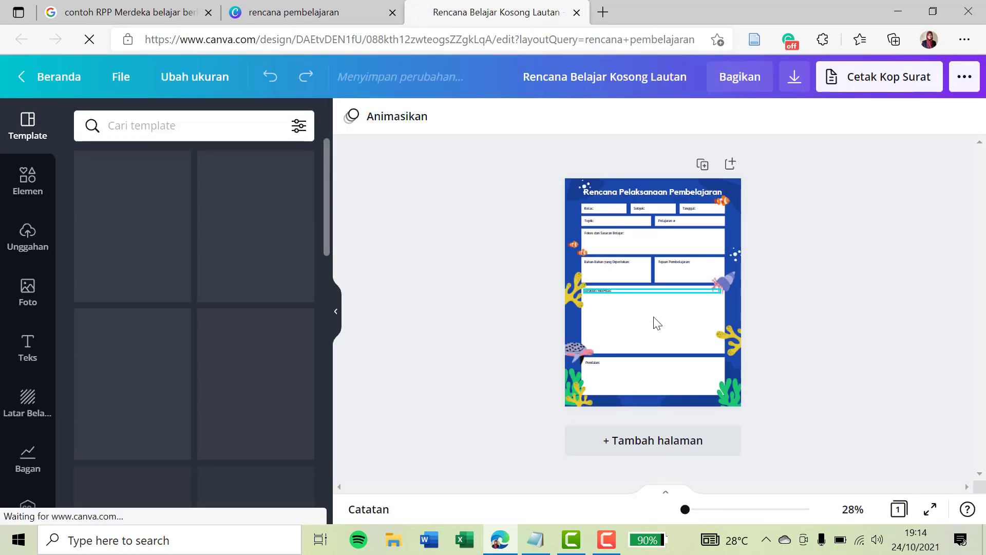
# - Set the canvas zoom to 75% and collapse the template list to give the design page more room
pyautogui.click(852, 509)
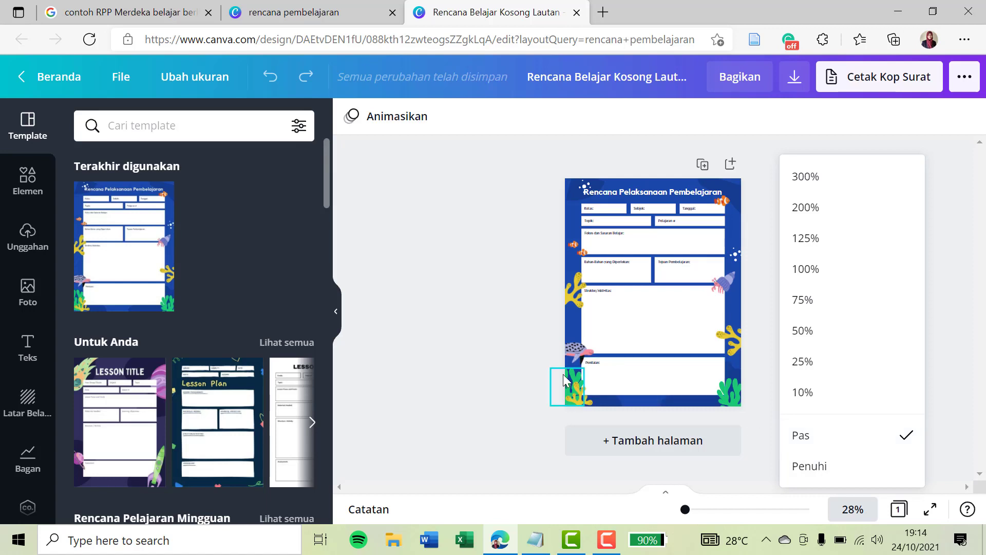
pyautogui.click(484, 364)
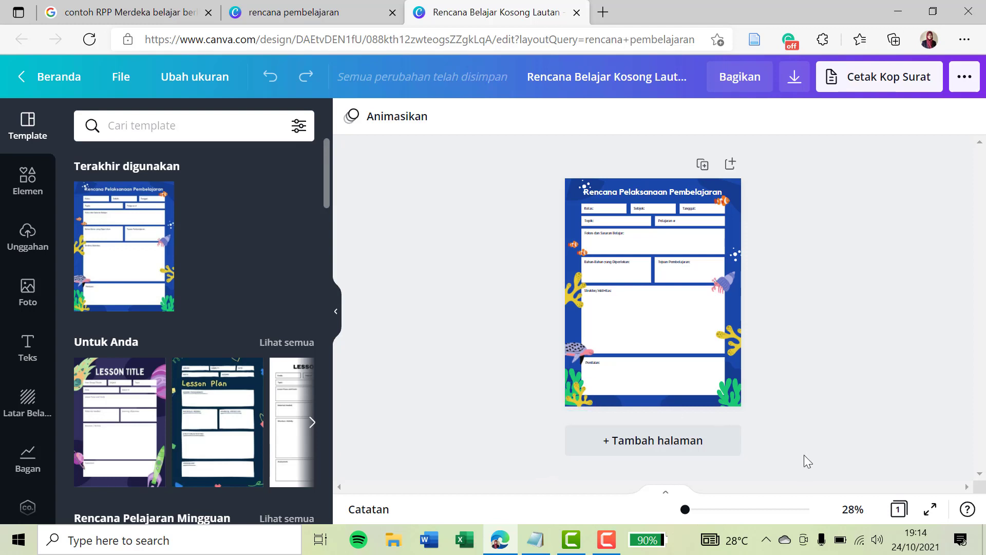
pyautogui.click(851, 510)
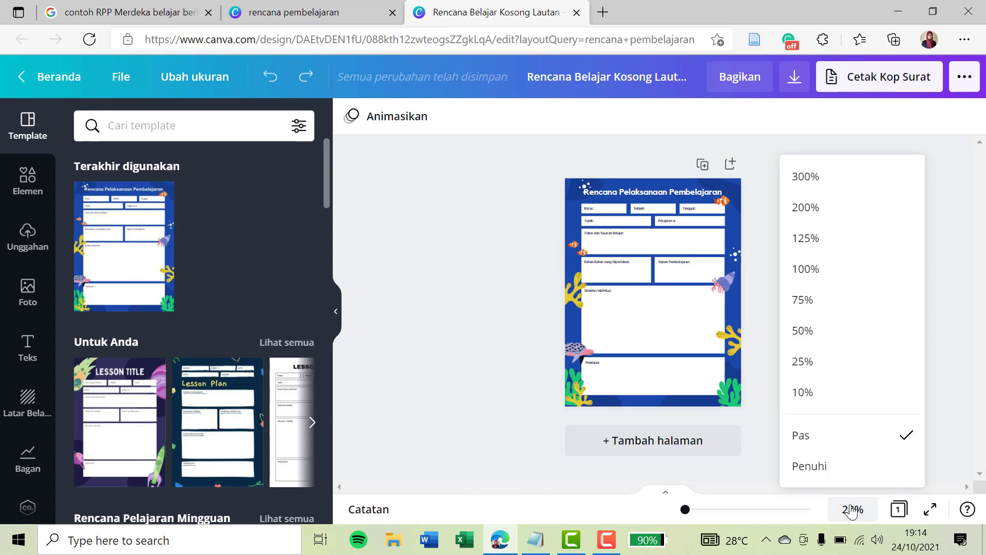
pyautogui.click(805, 300)
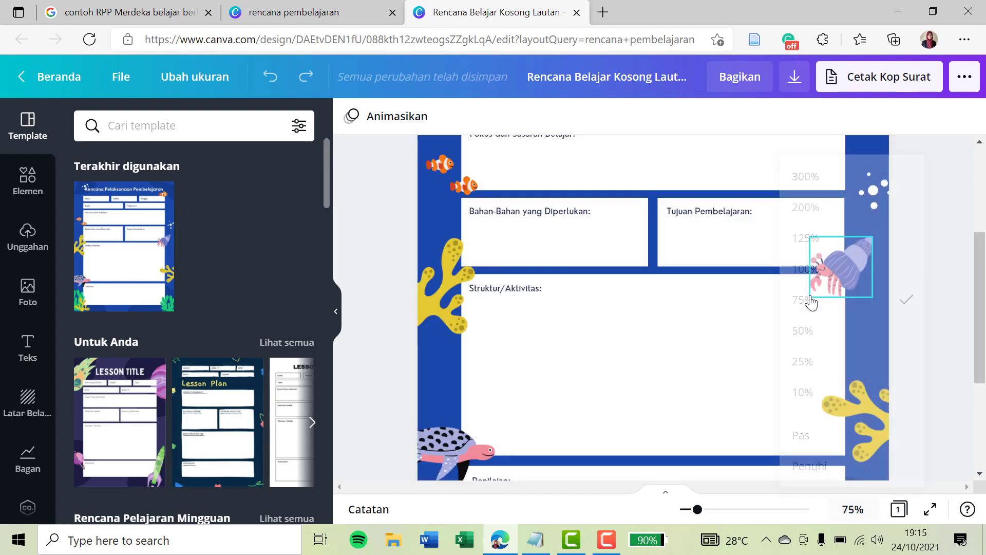
pyautogui.click(337, 312)
pyautogui.scroll(4, 401, 297)
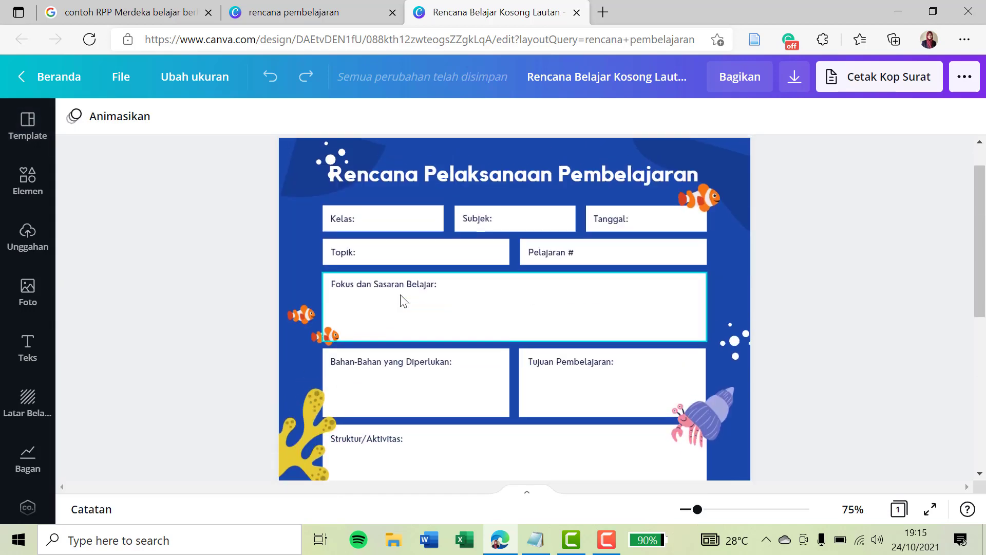
# - Check the page's custom width and height in cm, leaving the resize settings without applying them
pyautogui.click(180, 76)
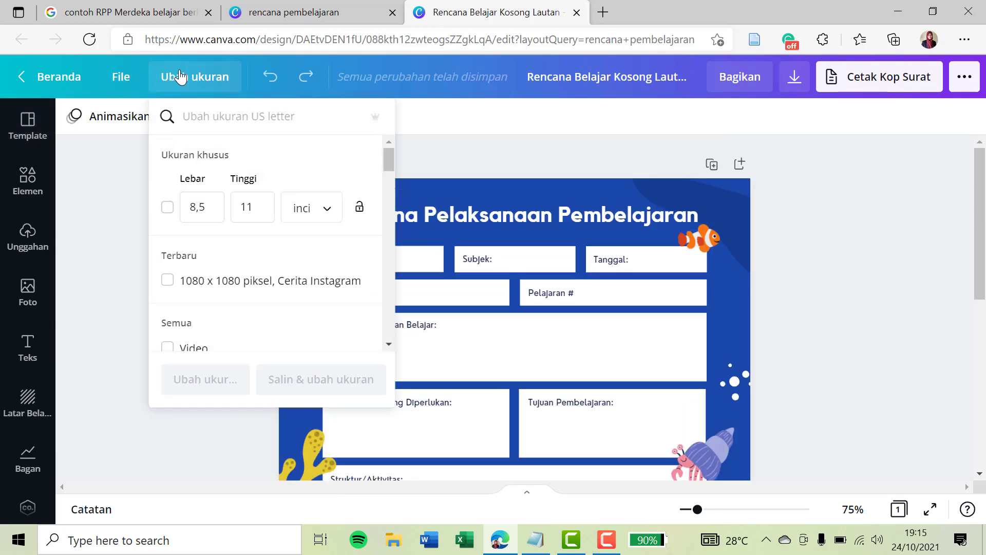
pyautogui.click(317, 208)
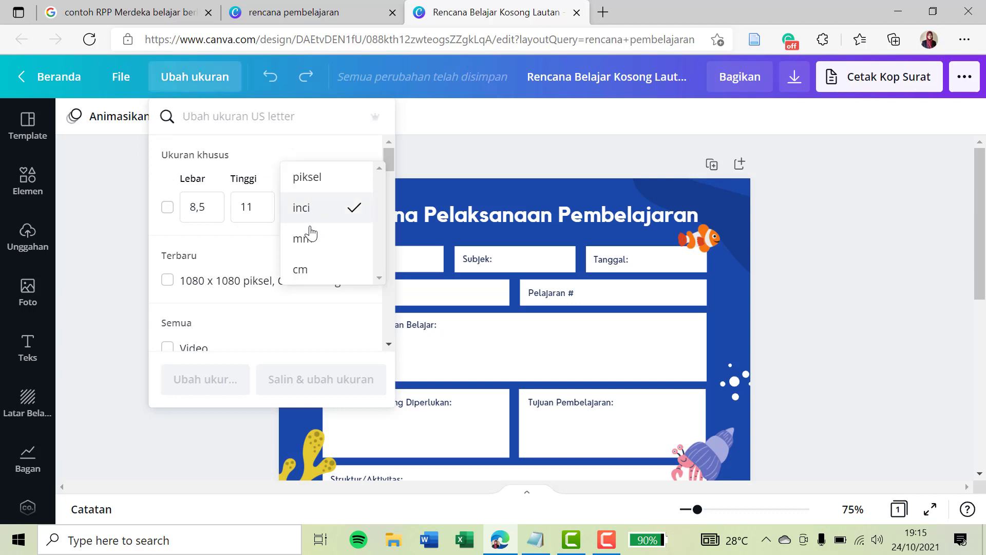
pyautogui.click(307, 269)
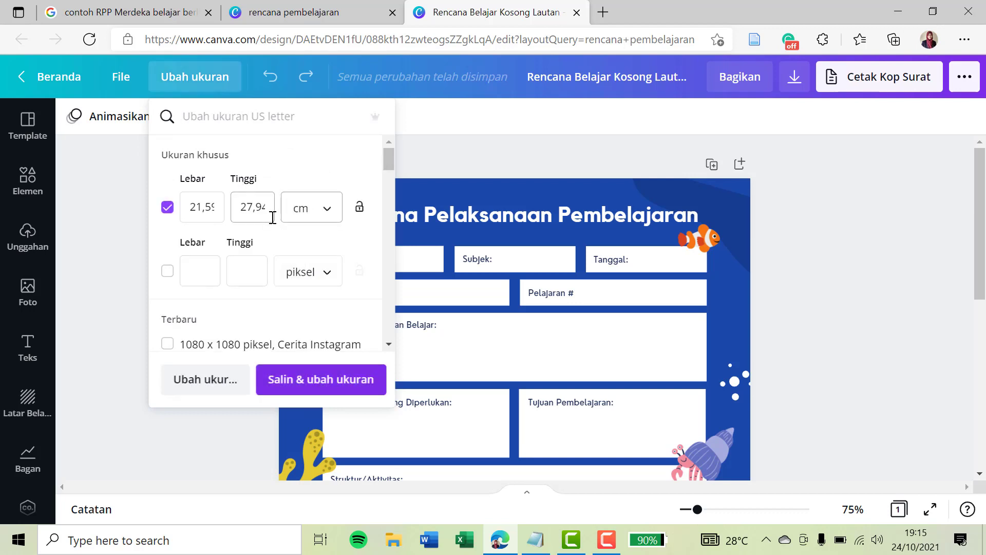
pyautogui.click(487, 152)
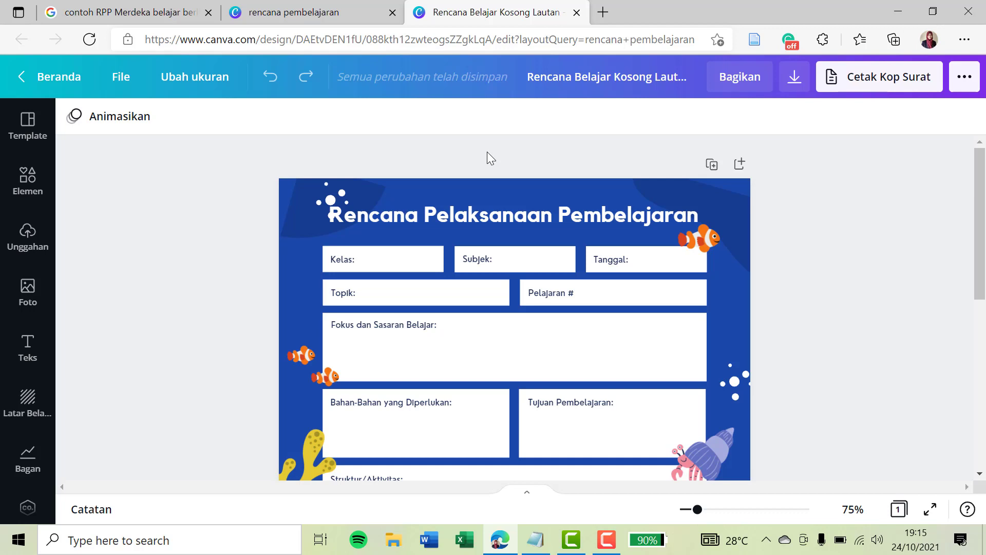
# - Try the green document colour as the page background and undo the colour change
pyautogui.scroll(-3, 487, 152)
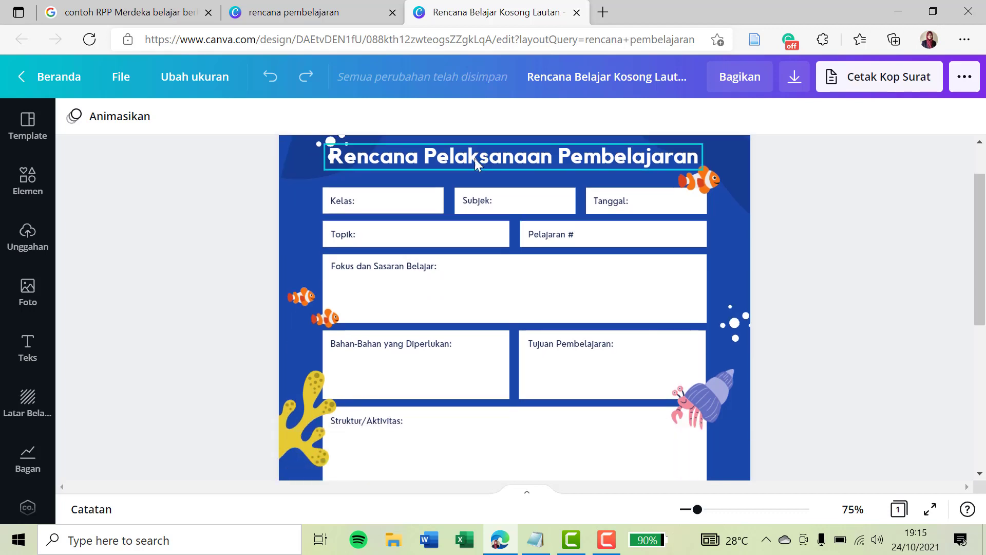
pyautogui.scroll(-5, 461, 168)
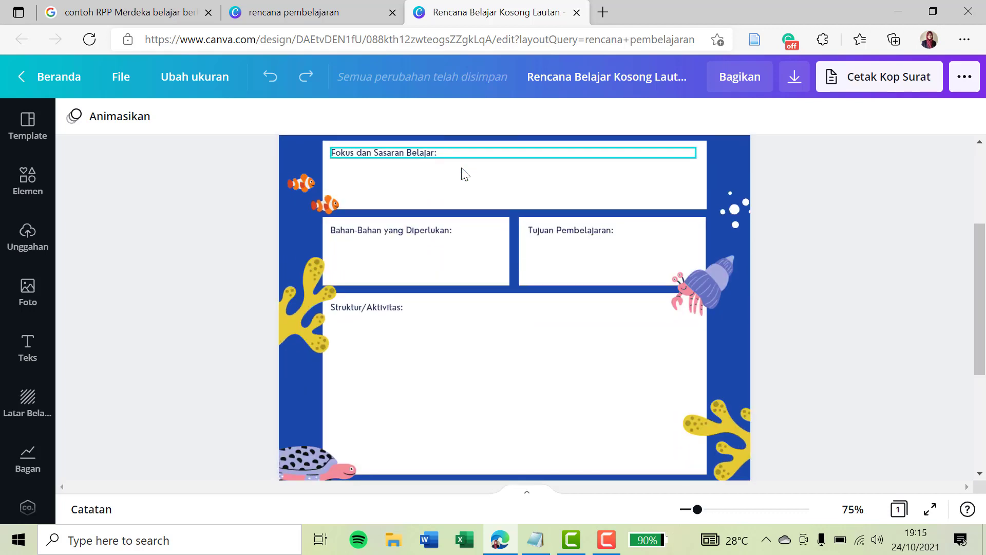
pyautogui.scroll(8, 461, 168)
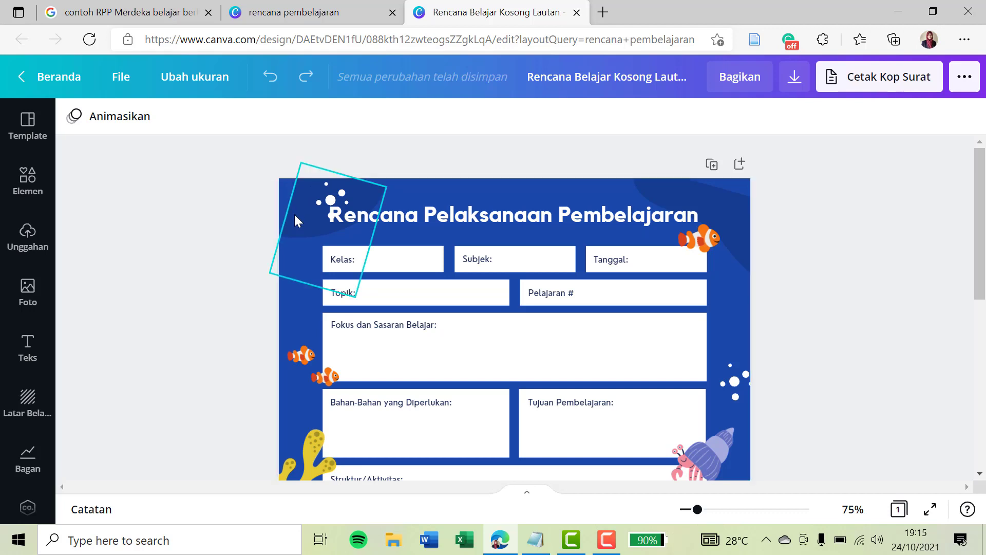
pyautogui.click(284, 190)
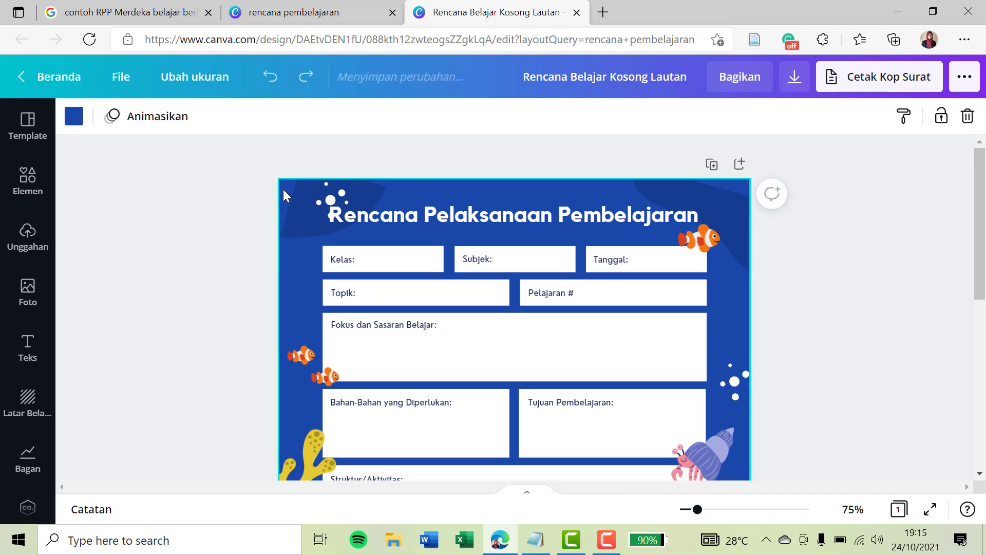
pyautogui.click(76, 110)
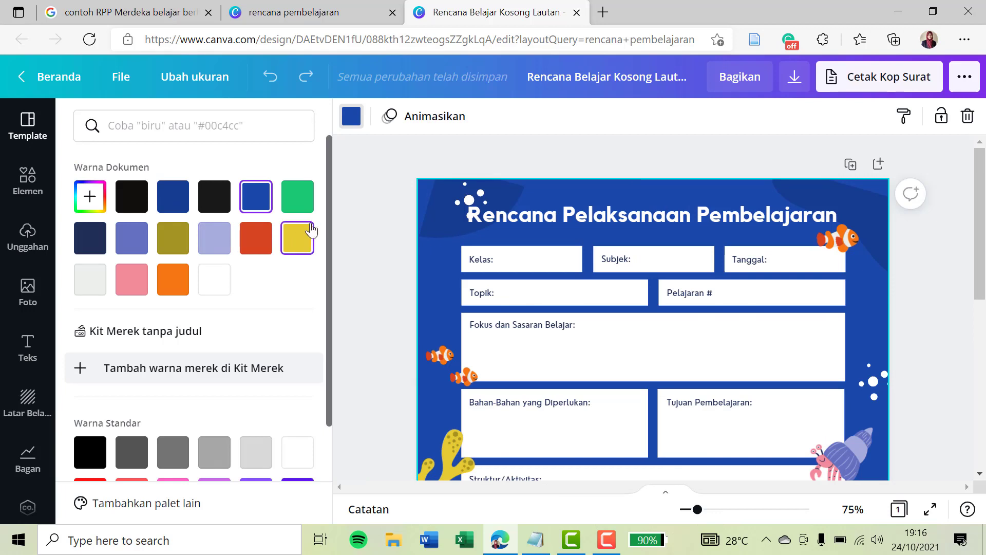
pyautogui.click(300, 192)
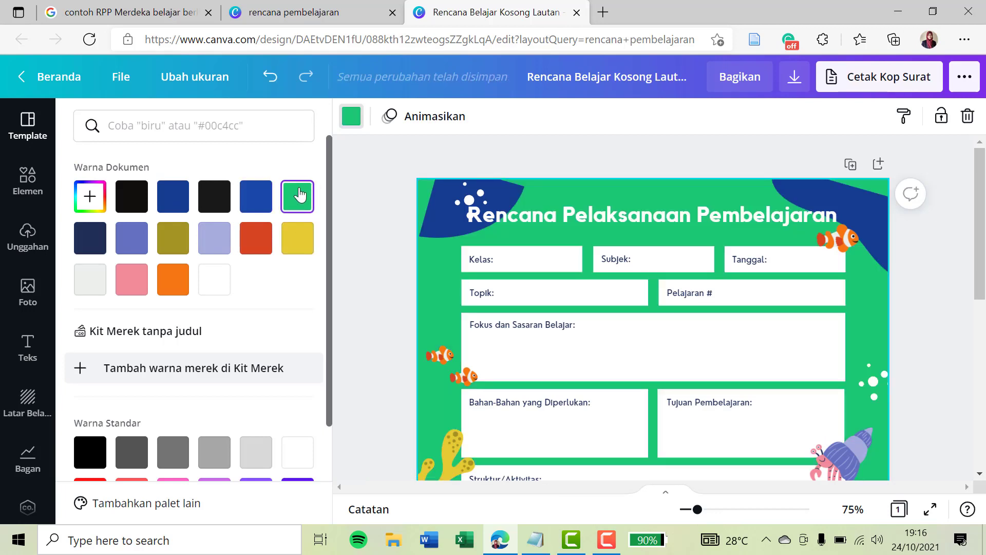
pyautogui.hotkey('ctrl', 'z')
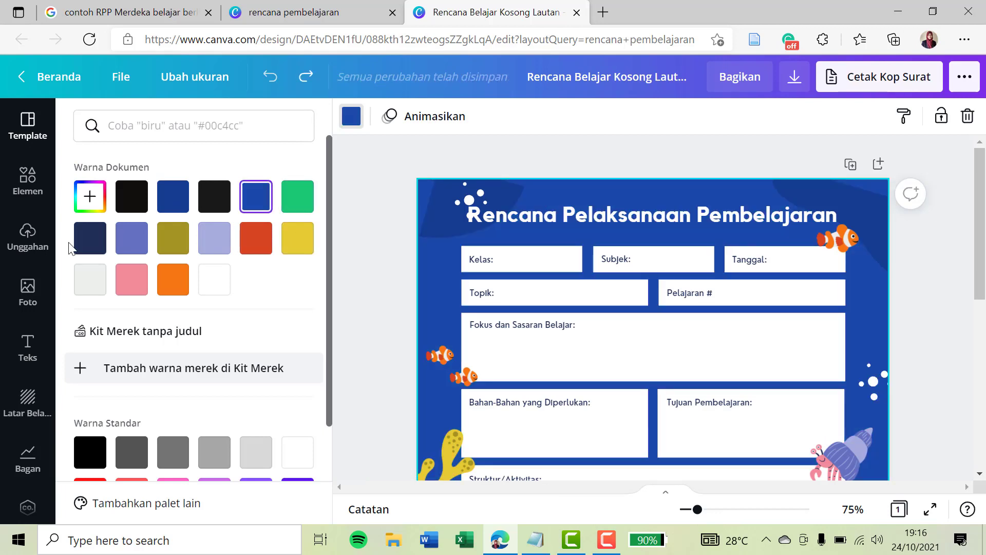
# - Search the background library for "laut"
pyautogui.click(26, 402)
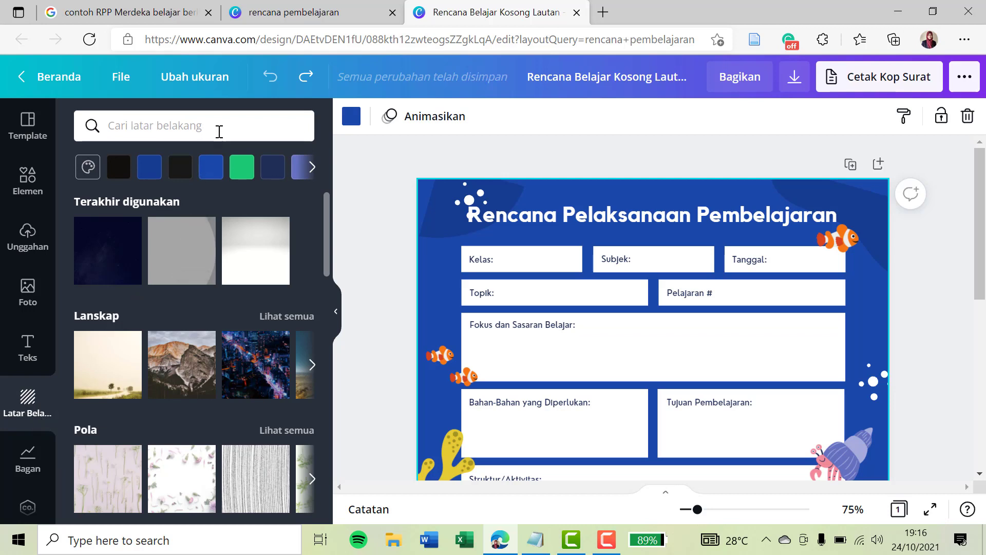
pyautogui.click(218, 132)
pyautogui.write('laut')
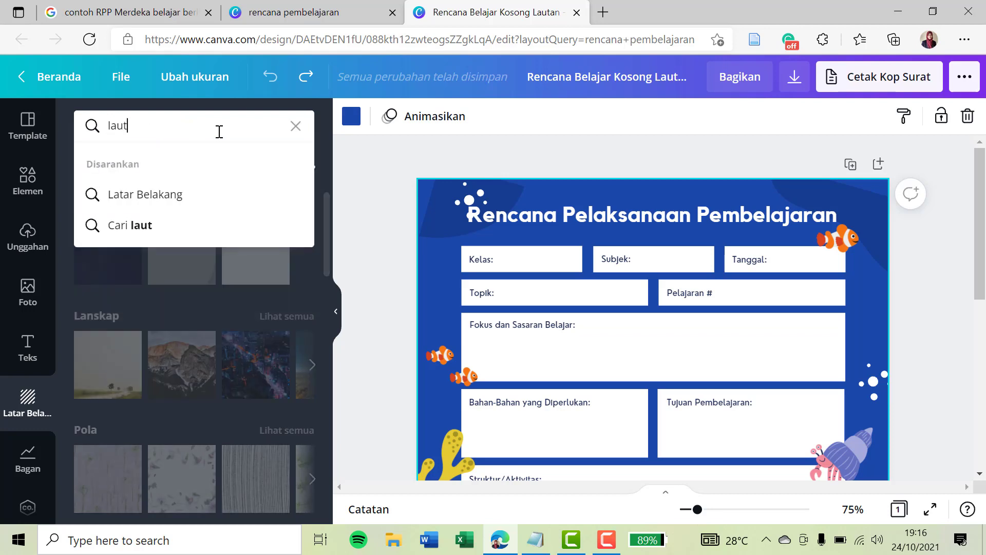
pyautogui.press('Return')
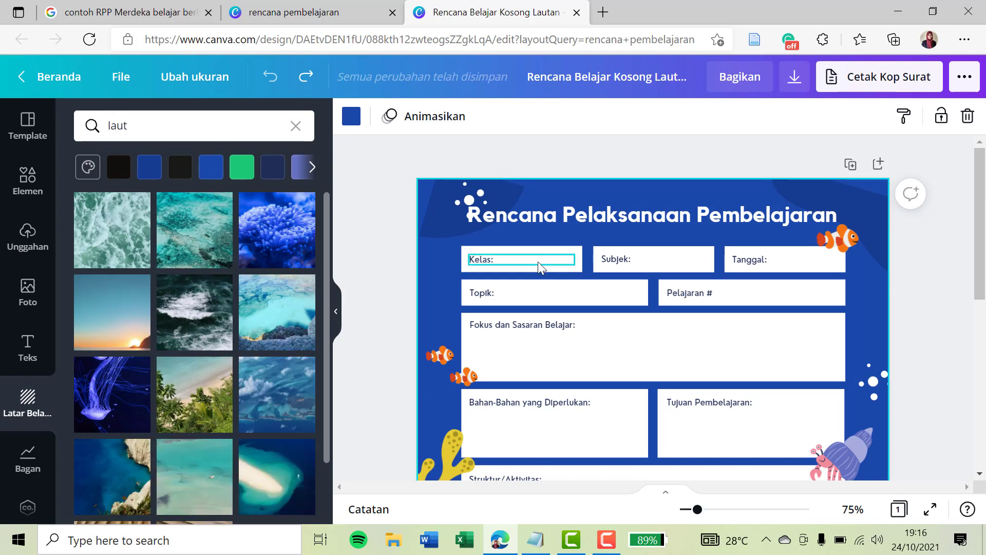
# - Try the free blue coral photo from the laut results as the page background
pyautogui.scroll(-5, 542, 270)
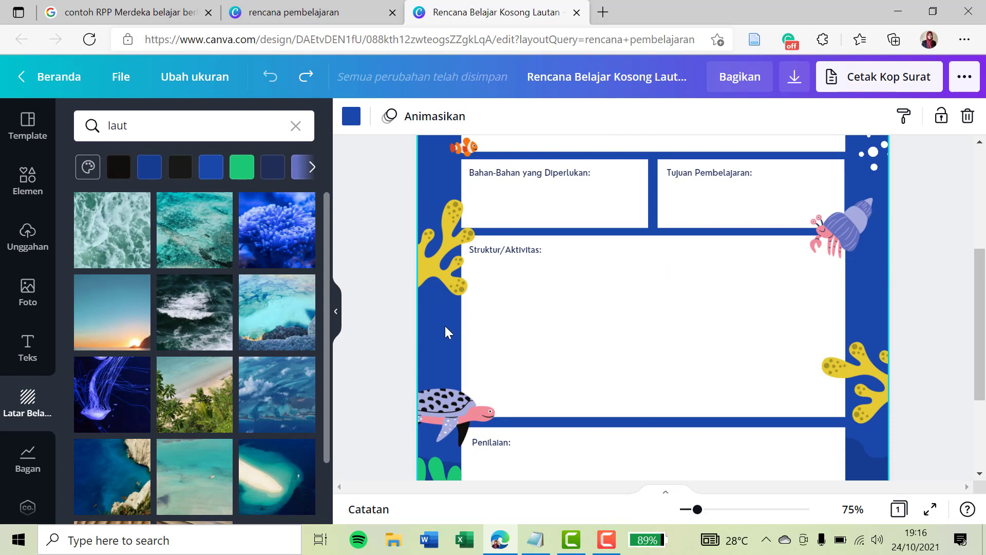
pyautogui.scroll(1, 449, 308)
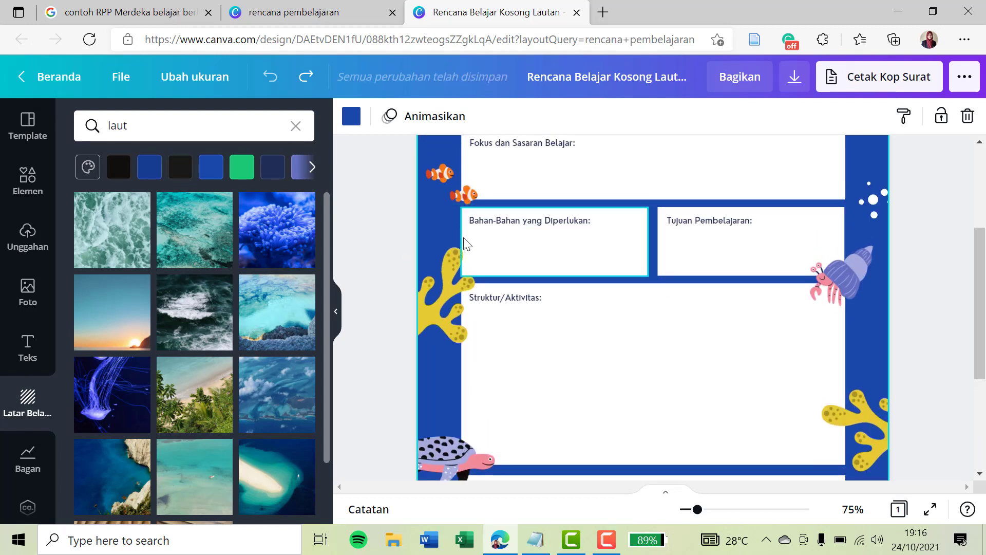
pyautogui.scroll(-1, 241, 349)
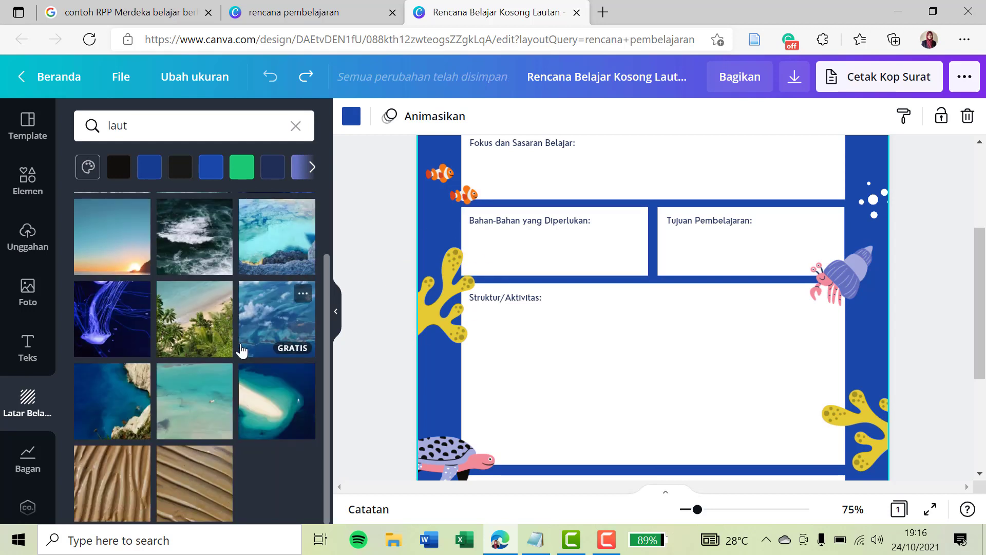
pyautogui.scroll(1, 241, 350)
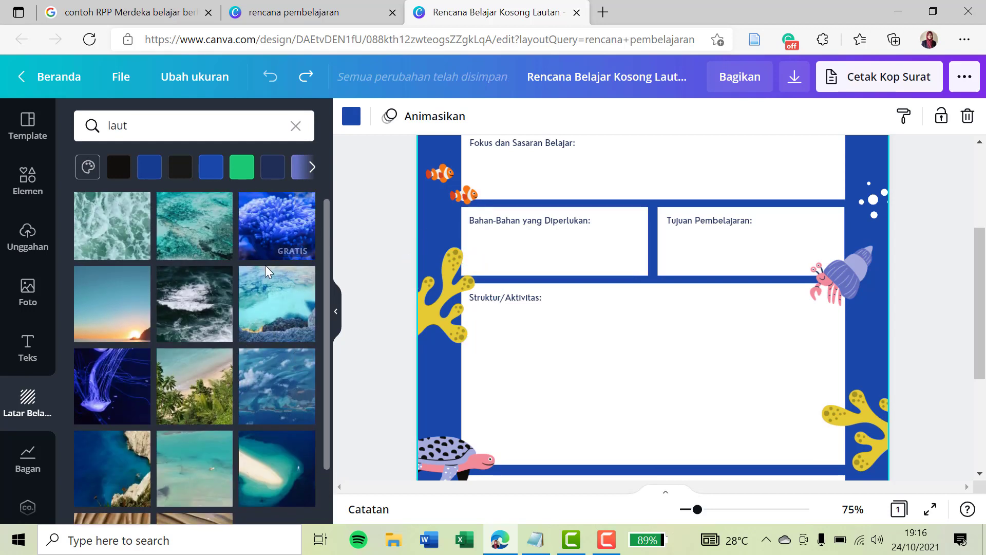
pyautogui.moveTo(286, 216)
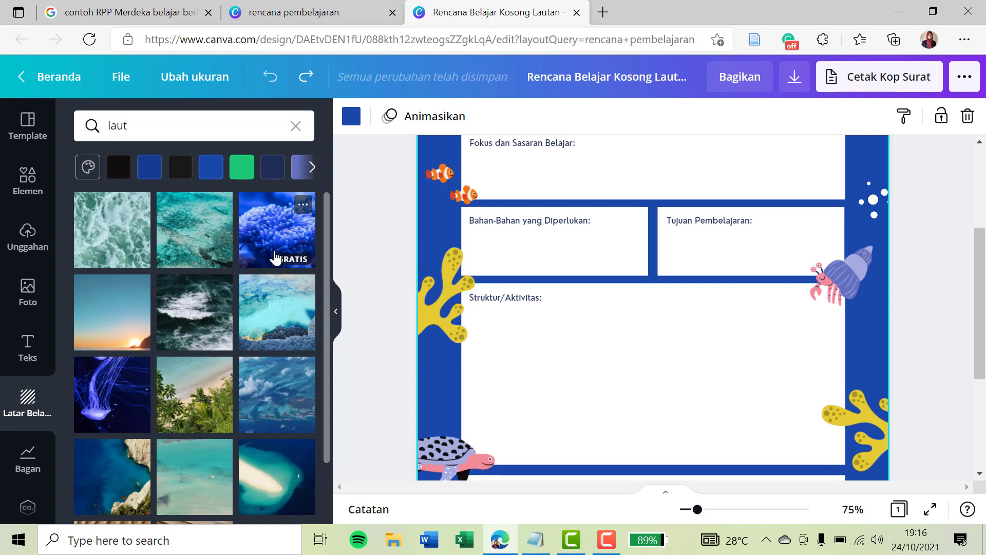
pyautogui.click(276, 257)
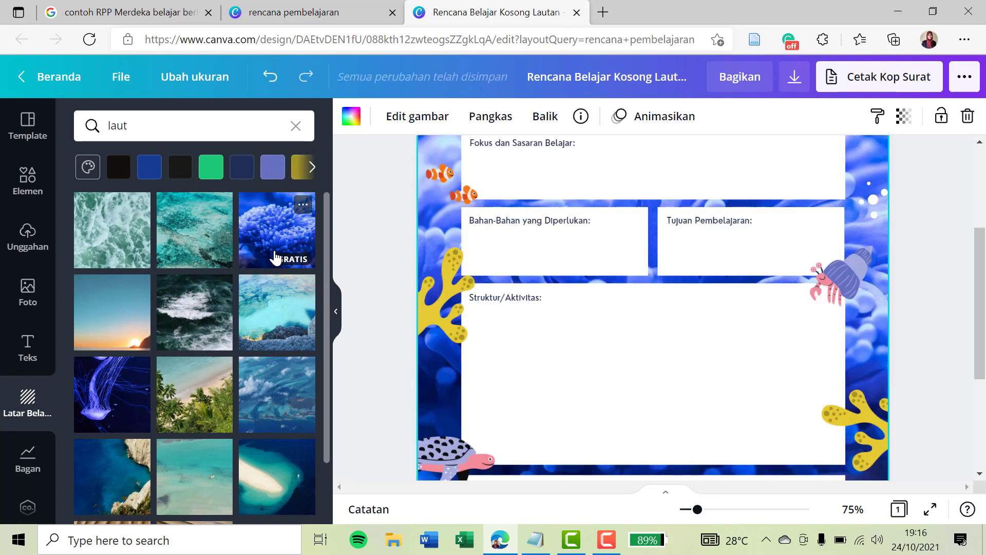
pyautogui.scroll(4, 680, 209)
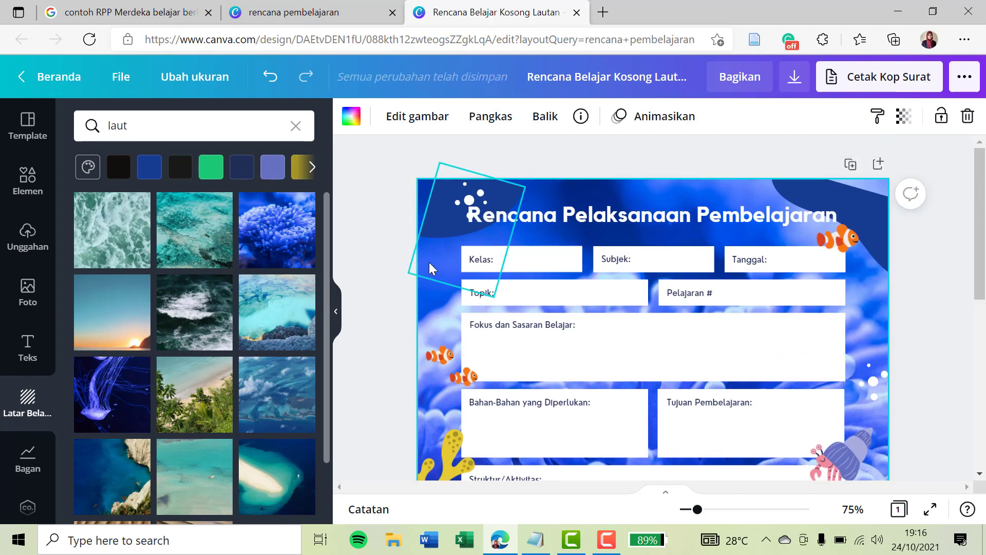
# - Apply the free jellyfish photo as the page background and check how it looks down the page
pyautogui.scroll(-1, 159, 356)
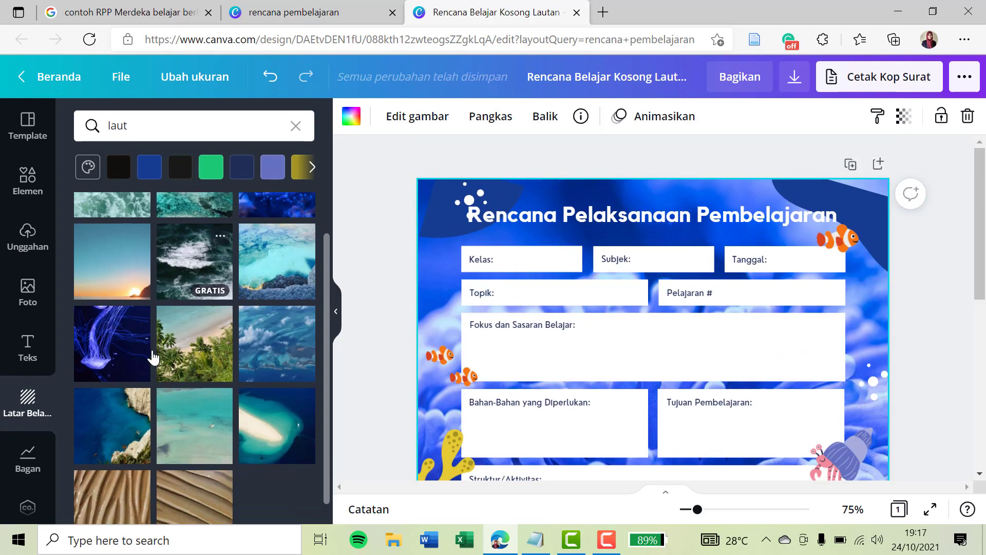
pyautogui.click(117, 350)
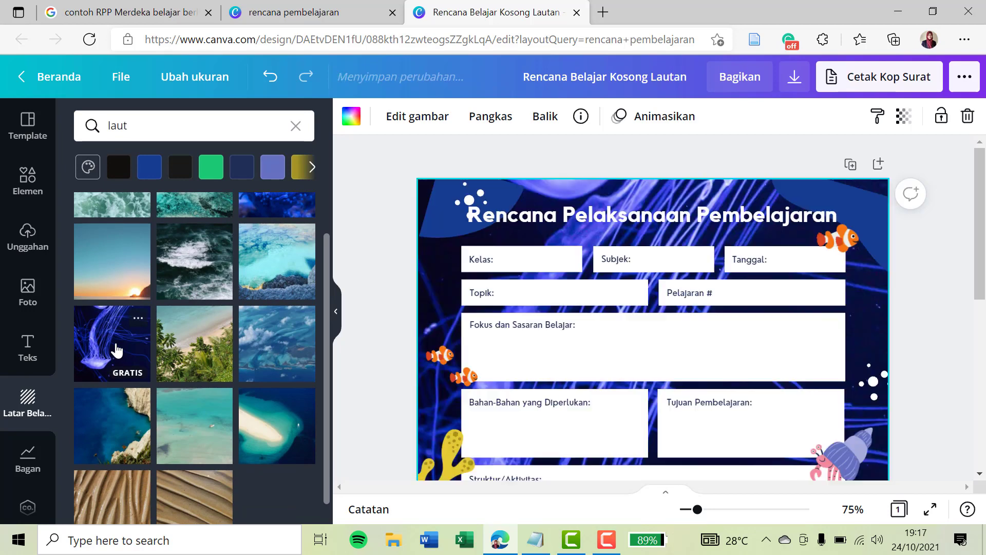
pyautogui.scroll(-2, 436, 347)
pyautogui.scroll(-5, 435, 347)
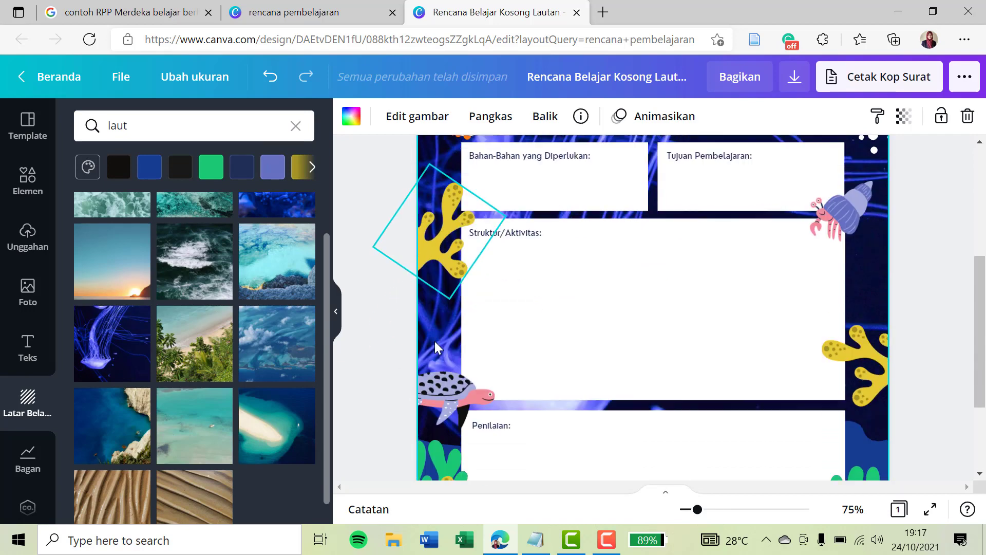
pyautogui.scroll(6, 436, 348)
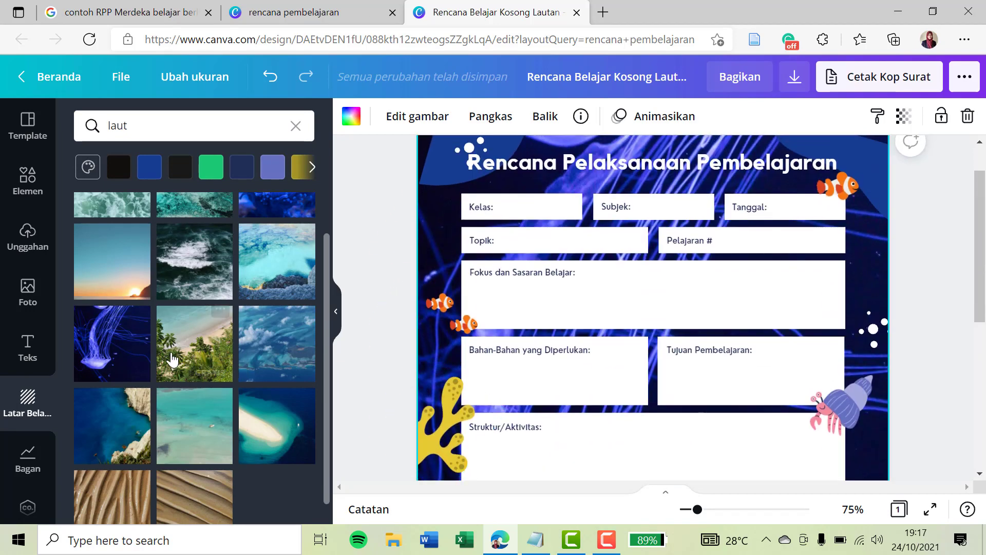
# - Try the blue coral photo as the page background again, and return to the free jellyfish photo
pyautogui.scroll(1, 174, 355)
pyautogui.click(274, 226)
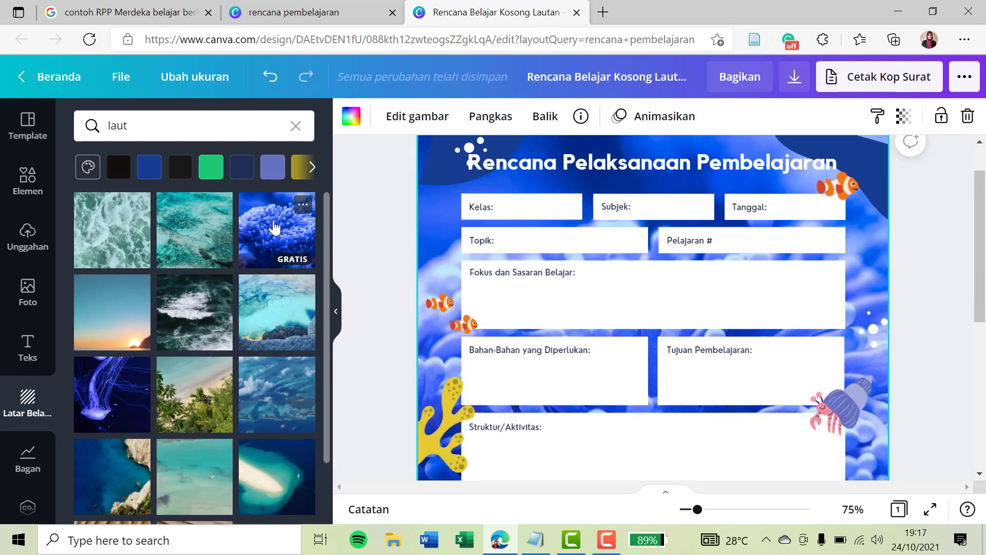
pyautogui.click(125, 390)
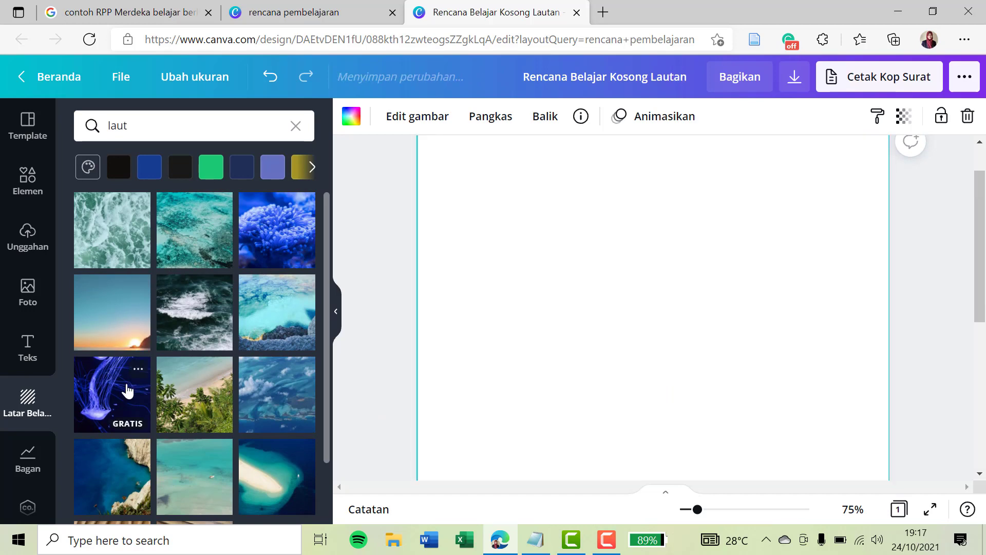
pyautogui.scroll(1, 637, 211)
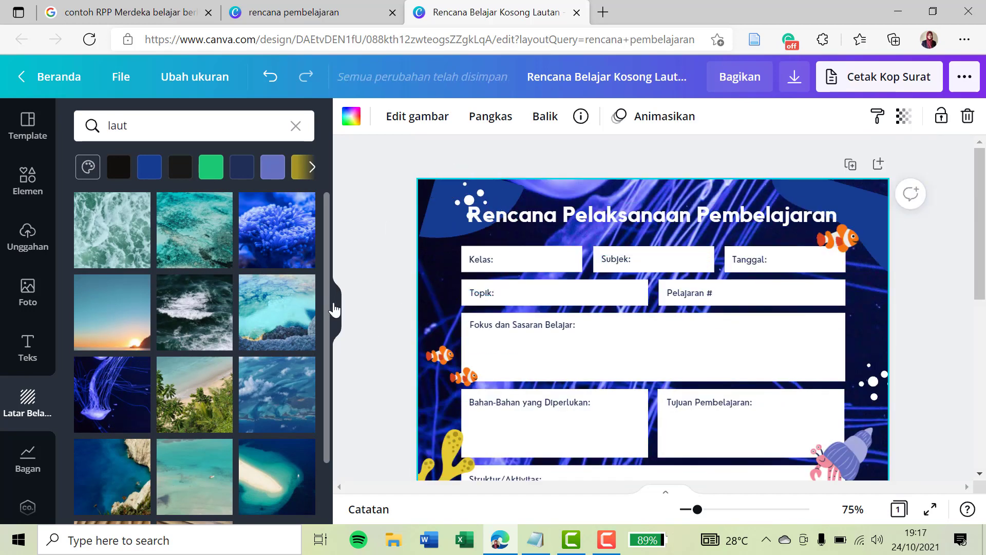
# - Collapse the background library and look over the whole page with its jellyfish background
pyautogui.click(338, 313)
pyautogui.scroll(-3, 513, 262)
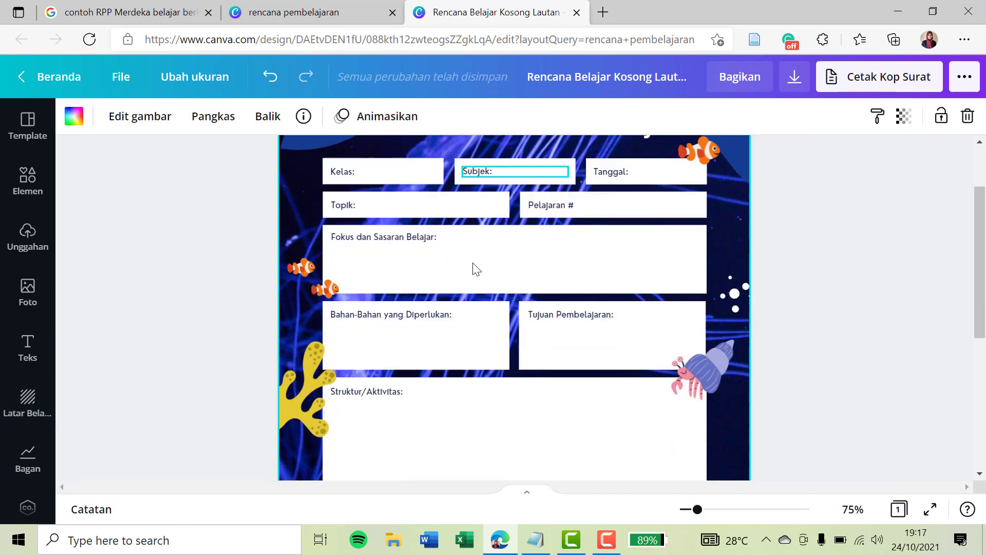
pyautogui.scroll(-2, 567, 253)
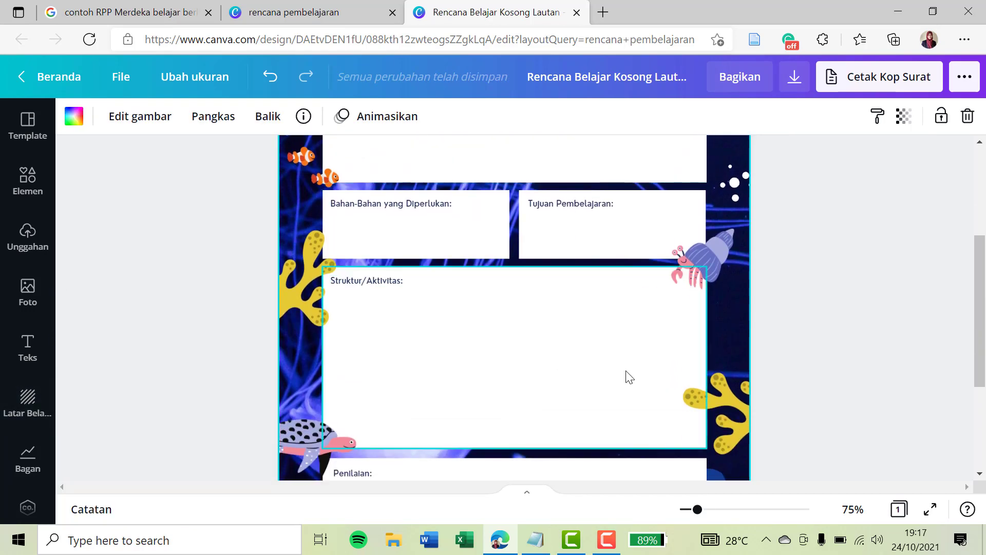
pyautogui.scroll(5, 645, 275)
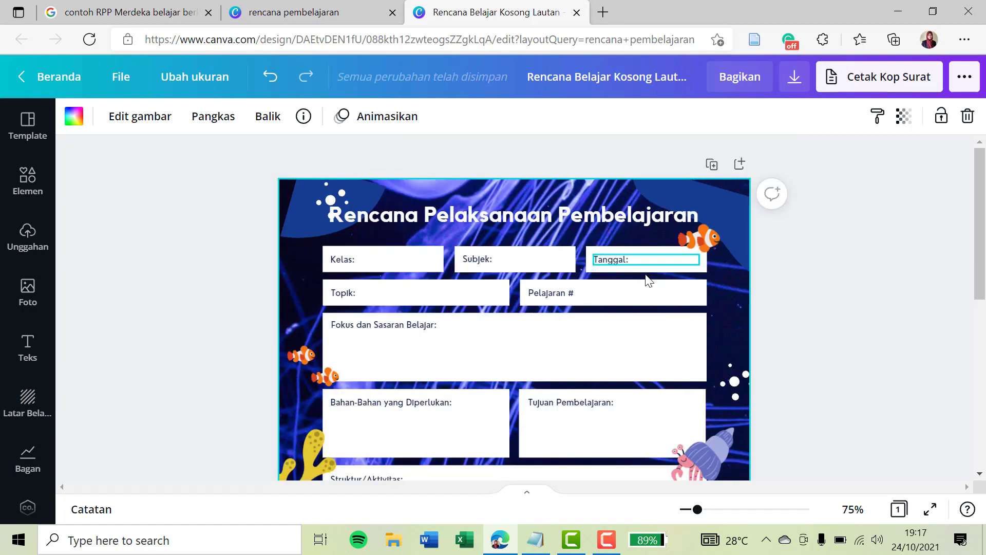
# - Fill in the Kelas field of the lesson plan with "2 SD"
pyautogui.doubleClick(378, 258)
pyautogui.click(378, 258)
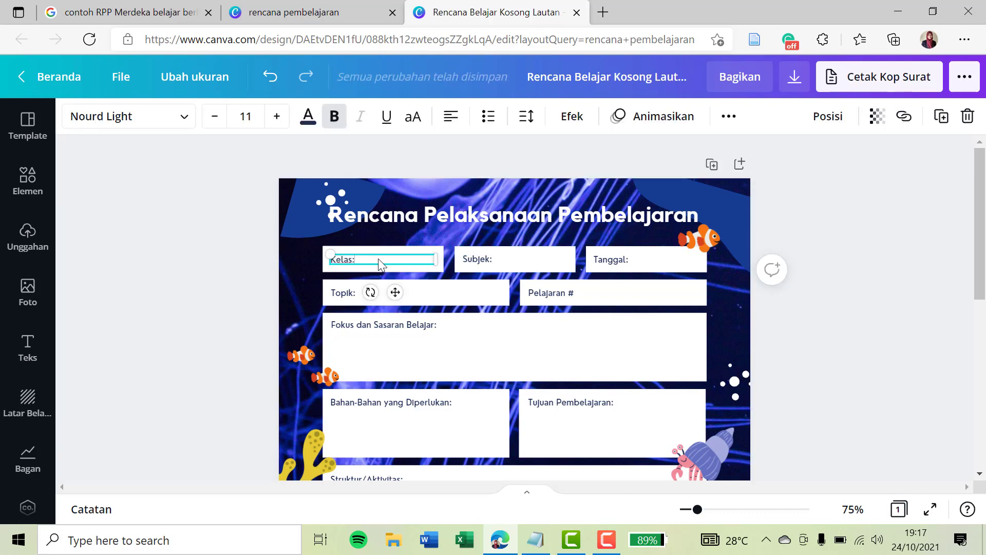
pyautogui.press('capslock')
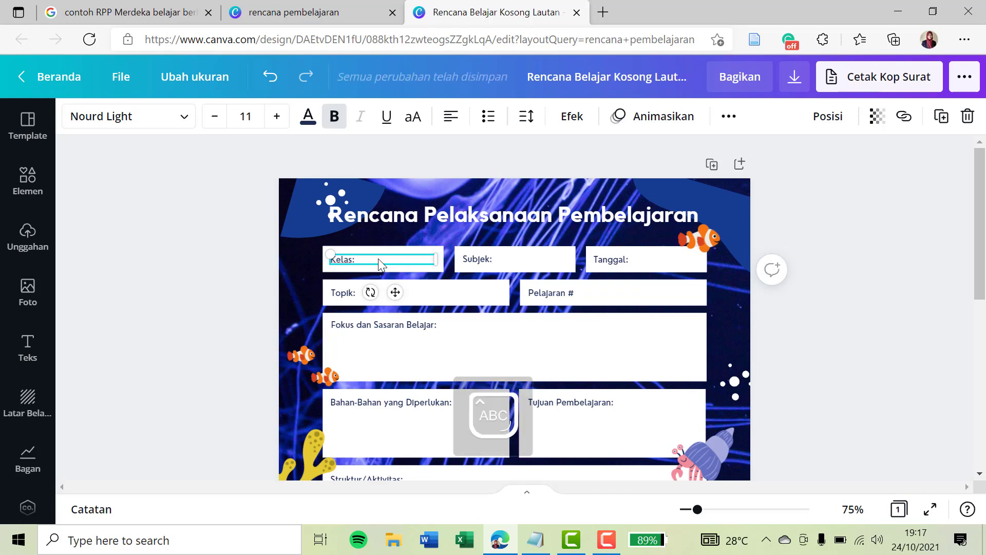
pyautogui.write('2 SD')
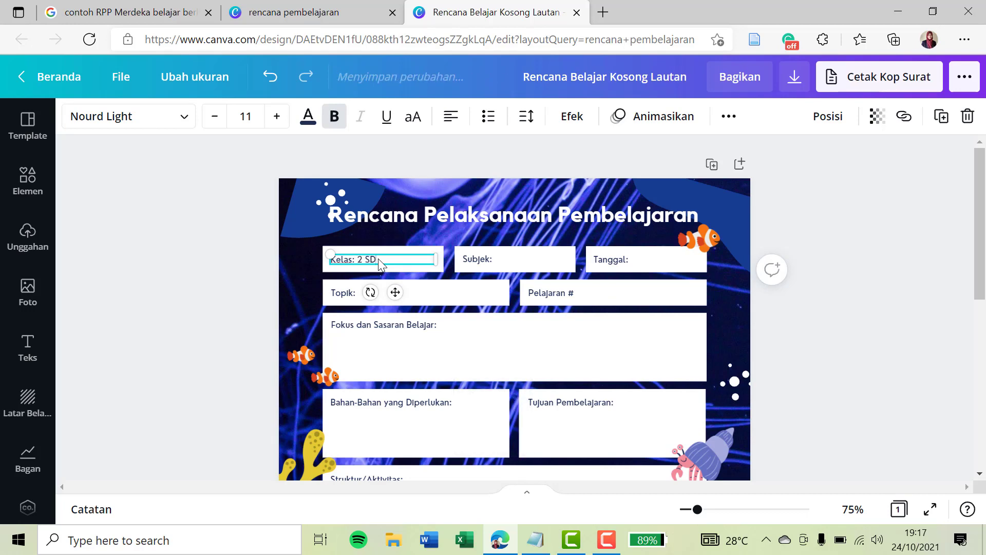
pyautogui.scroll(-1, 378, 258)
pyautogui.scroll(1, 561, 250)
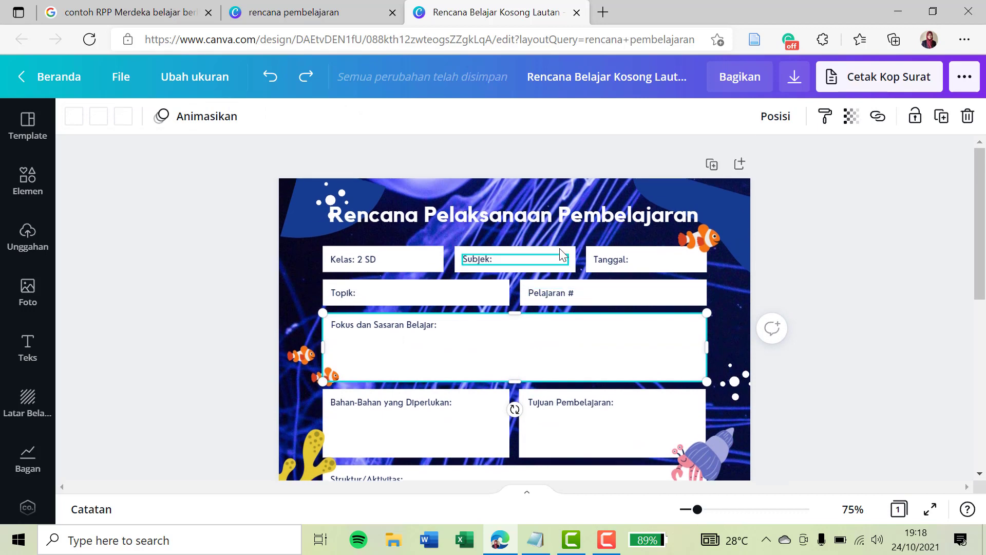
pyautogui.scroll(-1, 561, 251)
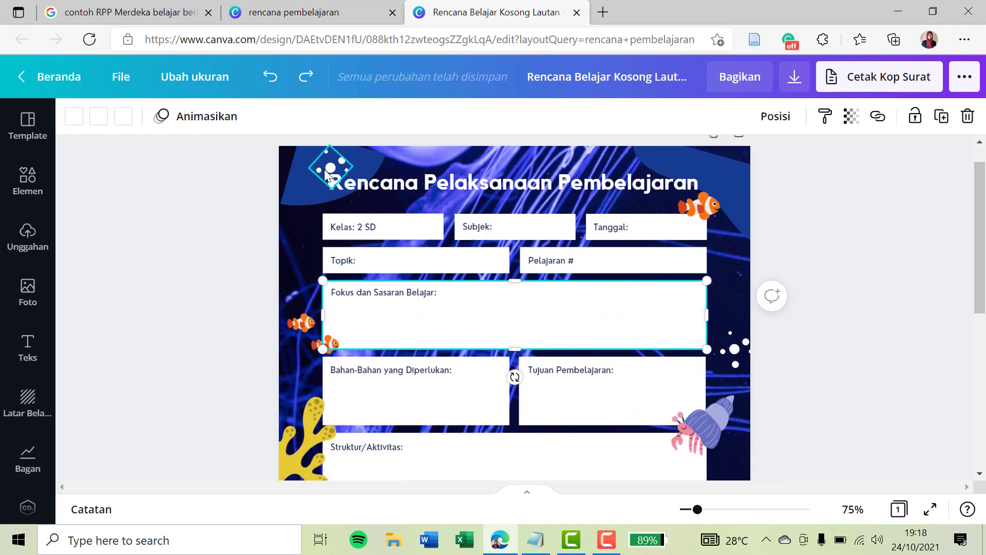
pyautogui.click(284, 163)
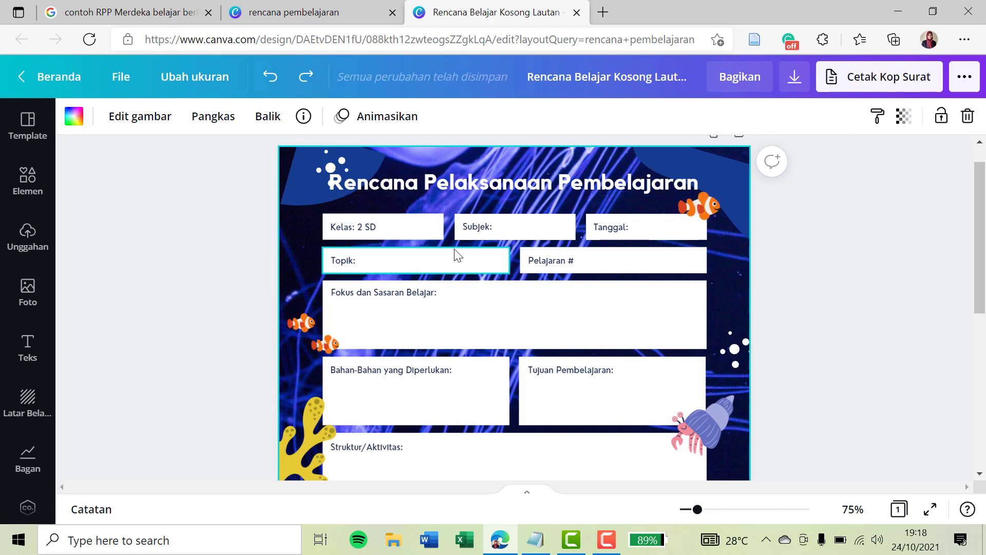
# - Replace the Subjek label in the lesson plan's header with "Sekolah: SD N ..."
pyautogui.scroll(-3, 455, 253)
pyautogui.scroll(-6, 455, 254)
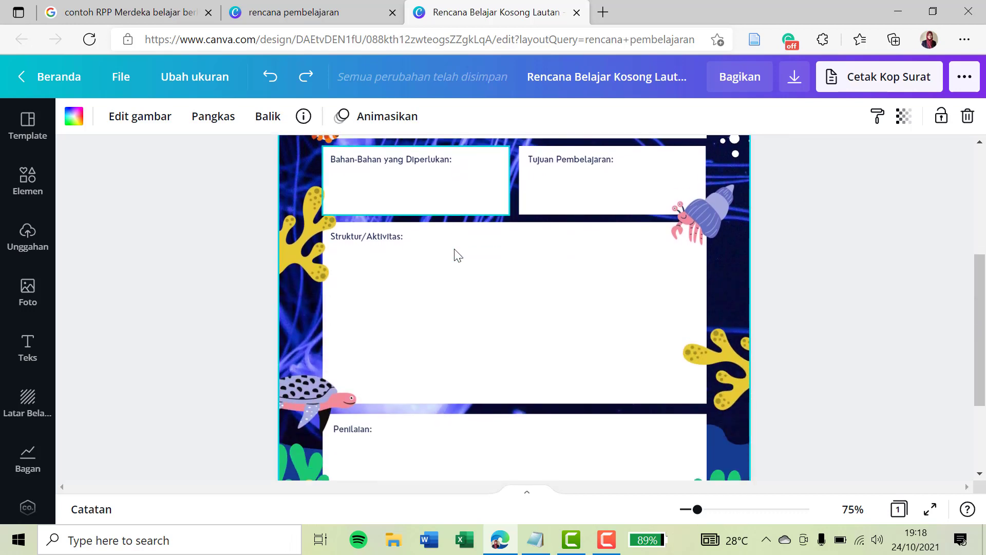
pyautogui.scroll(10, 456, 254)
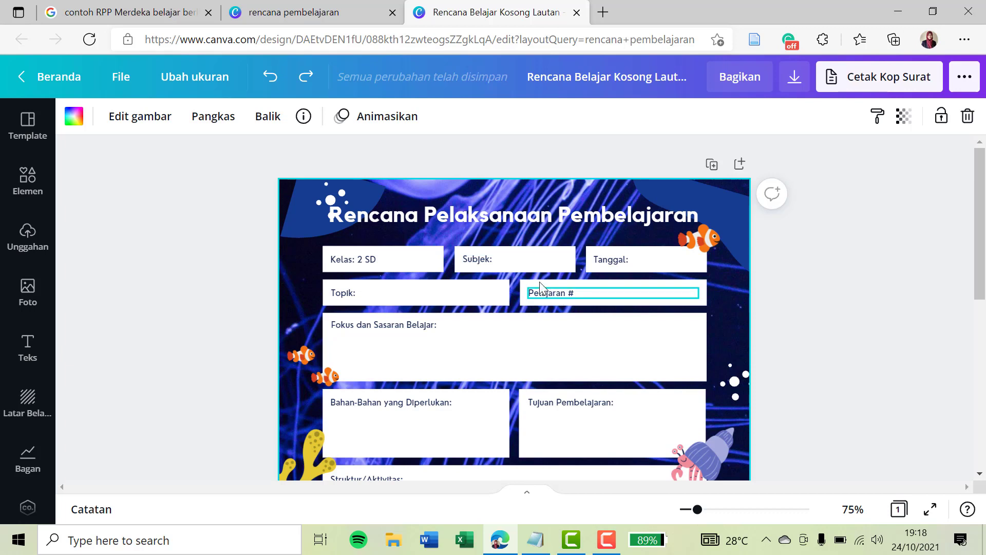
pyautogui.doubleClick(513, 260)
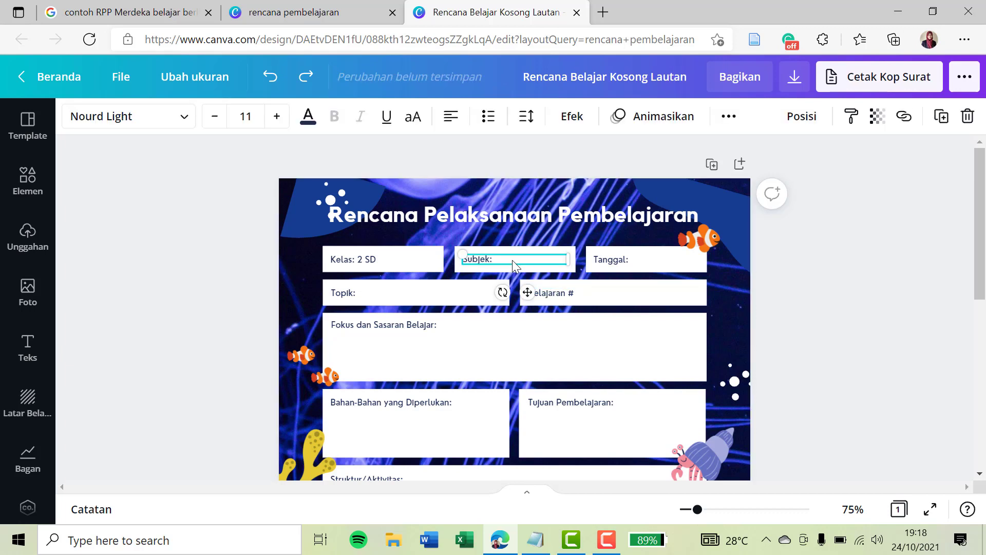
pyautogui.write('eko')
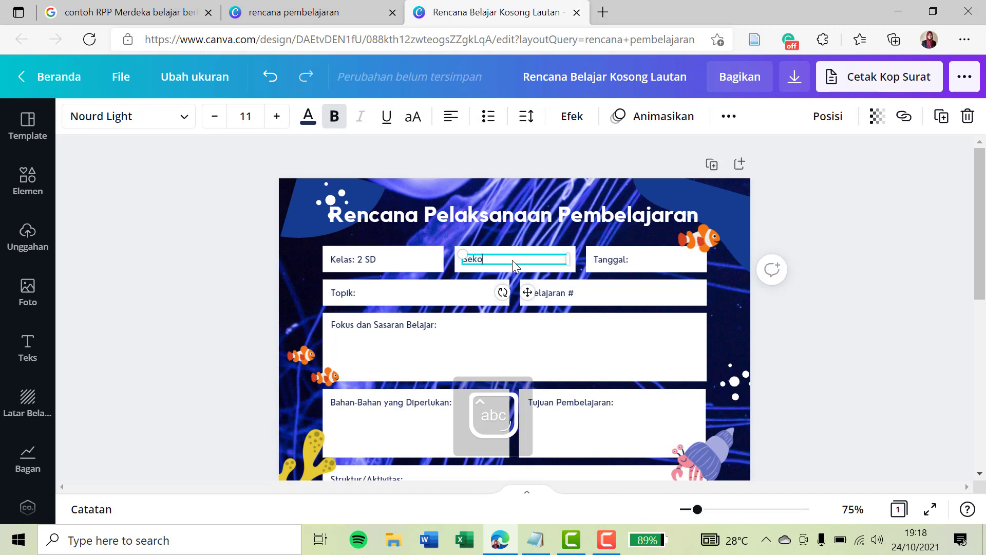
pyautogui.write('lah: SD N ...')
pyautogui.press('capslock')
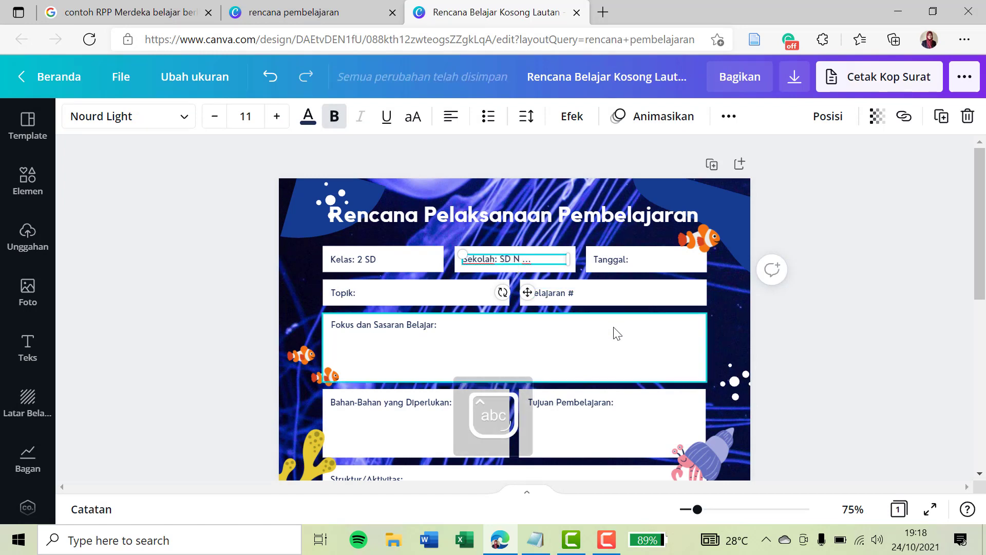
# - Look through the Fokus dan Sasaran Belajar, Bahan-Bahan yang Diperlukan, Tujuan Pembelajaran and Struktur/Aktivitas sections of the page
pyautogui.click(614, 336)
pyautogui.scroll(-2, 614, 339)
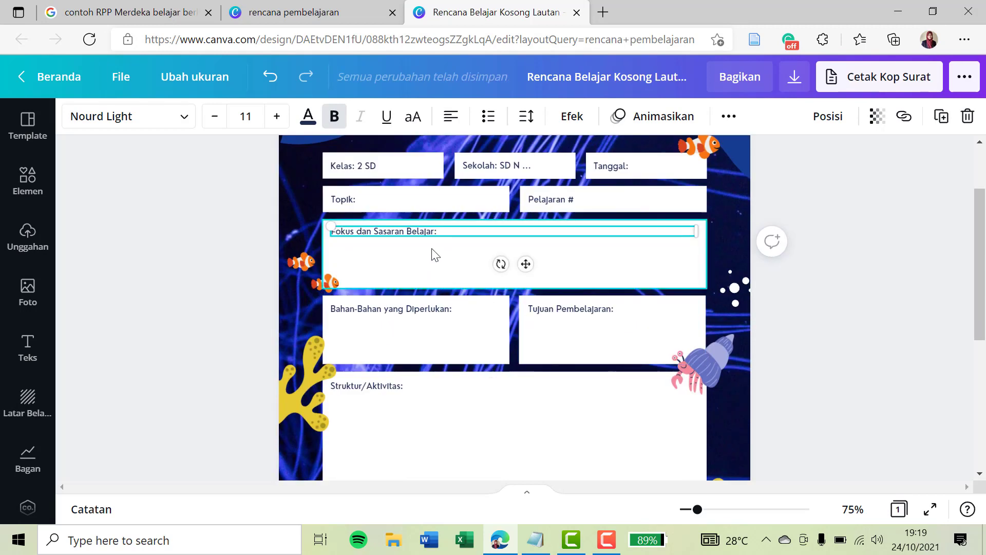
pyautogui.click(436, 336)
pyautogui.scroll(-5, 436, 336)
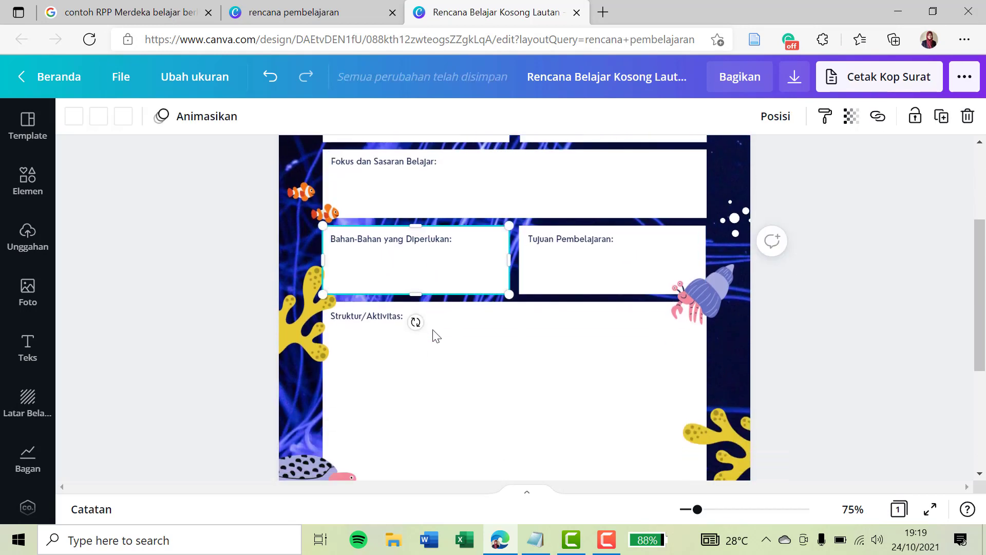
pyautogui.scroll(2, 436, 336)
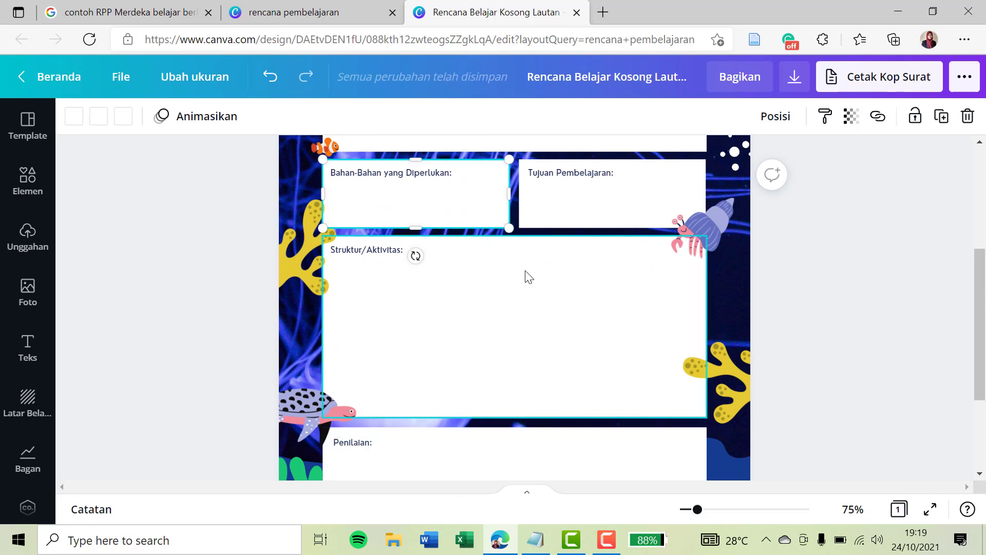
pyautogui.scroll(3, 525, 271)
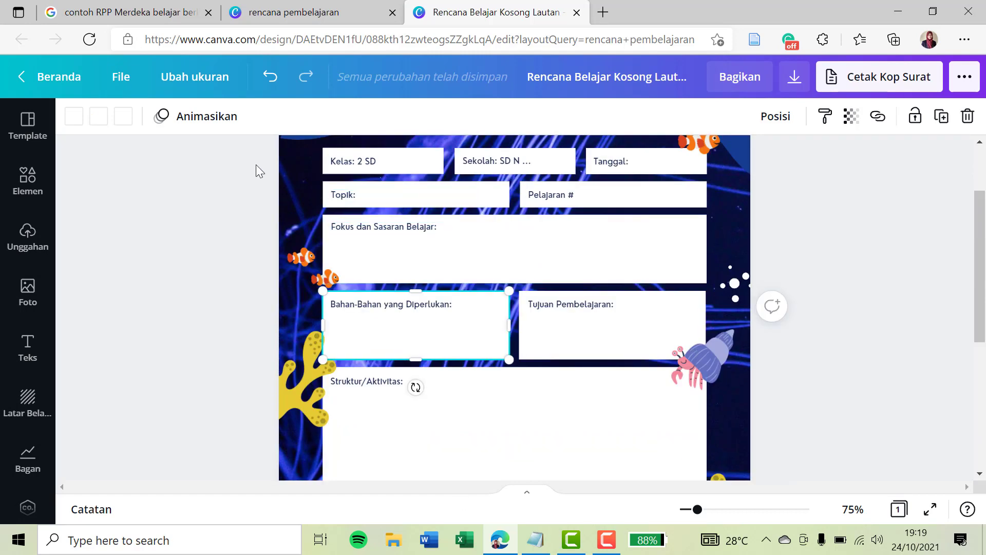
pyautogui.scroll(2, 256, 164)
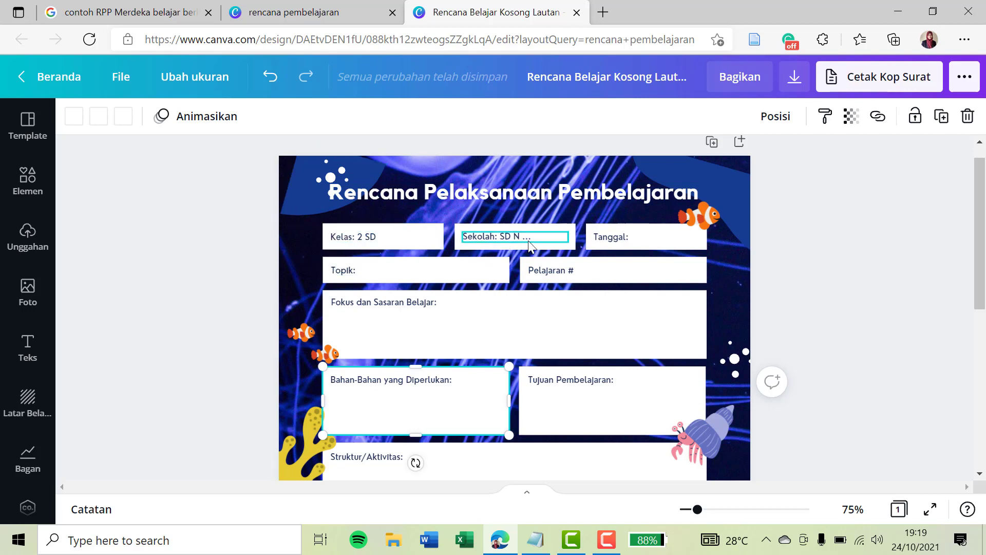
pyautogui.scroll(-2, 588, 233)
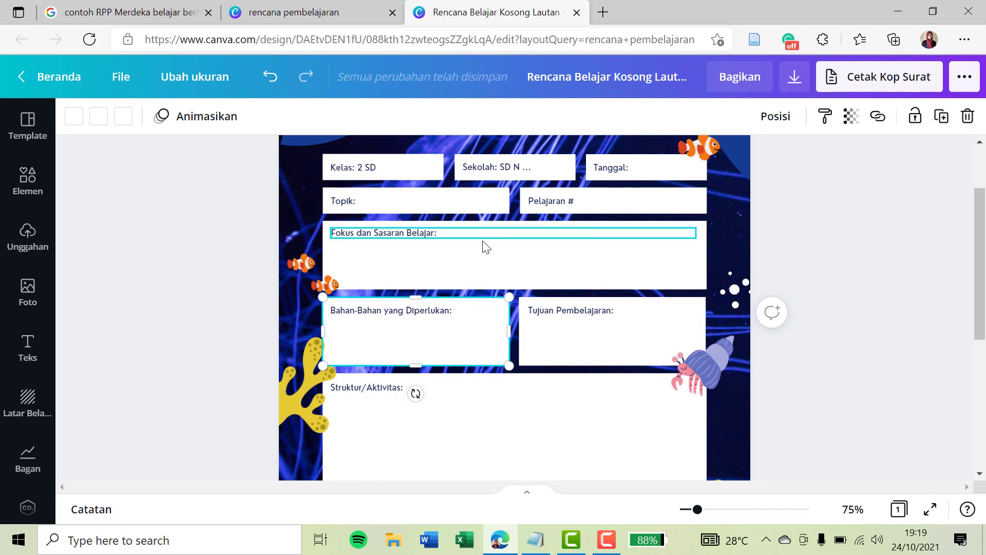
pyautogui.click(483, 242)
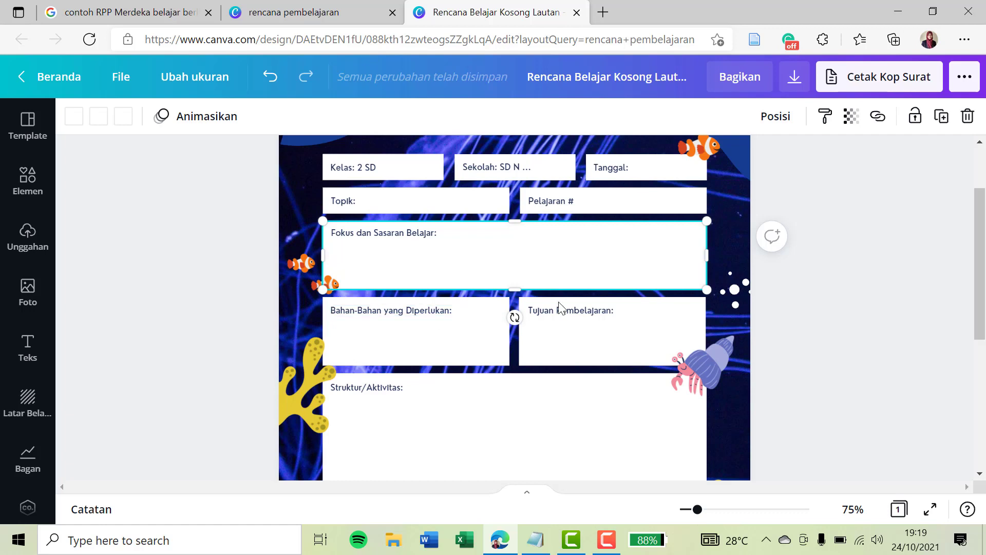
pyautogui.click(580, 320)
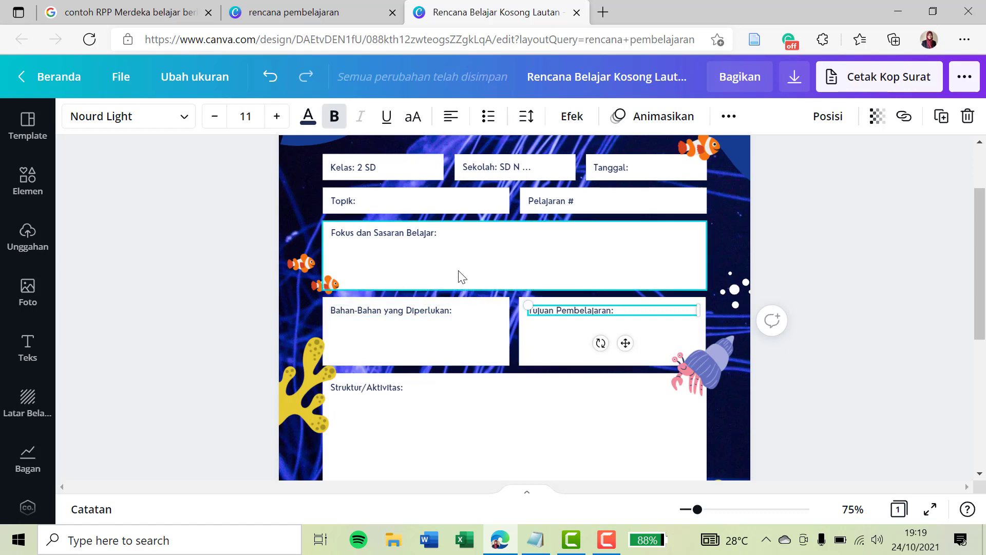
pyautogui.scroll(-3, 459, 276)
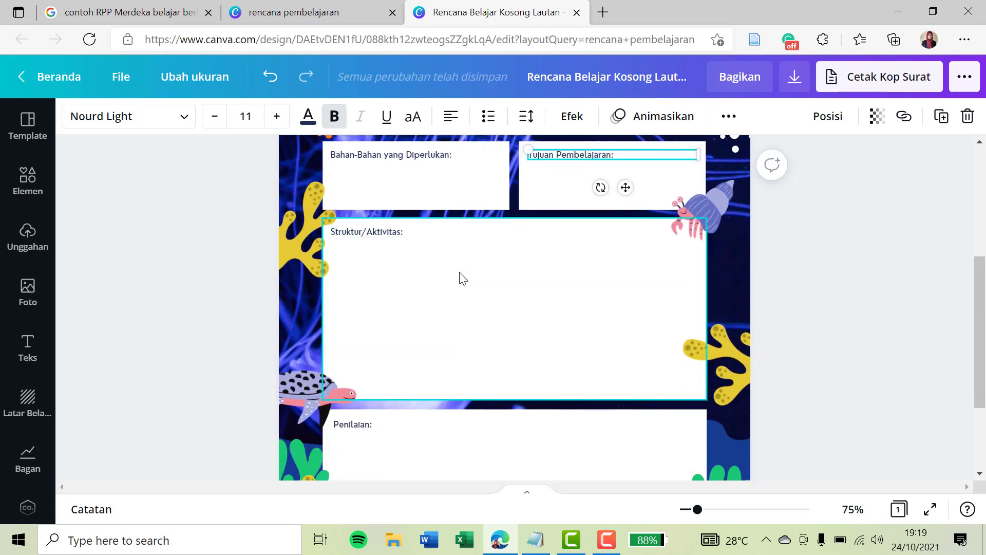
pyautogui.click(459, 278)
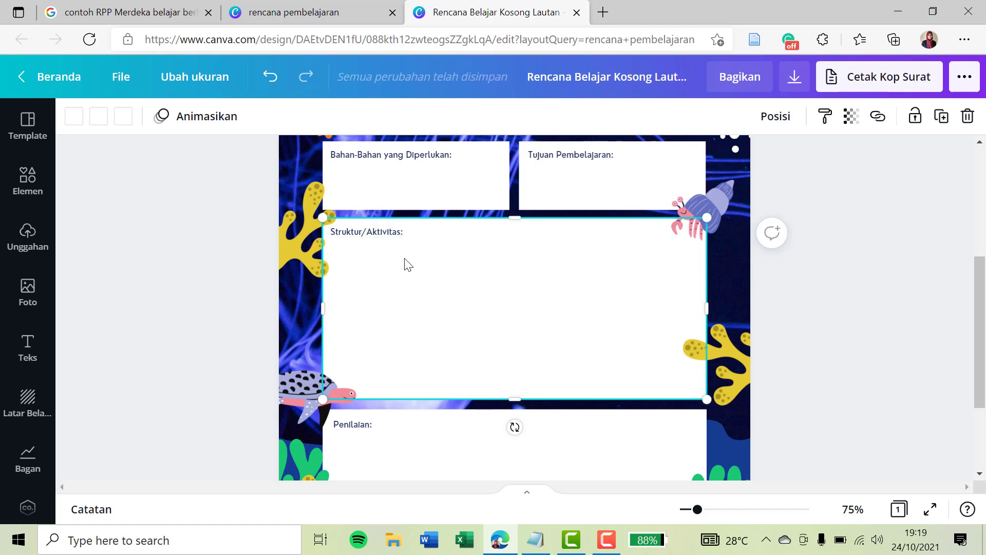
pyautogui.scroll(-1, 407, 264)
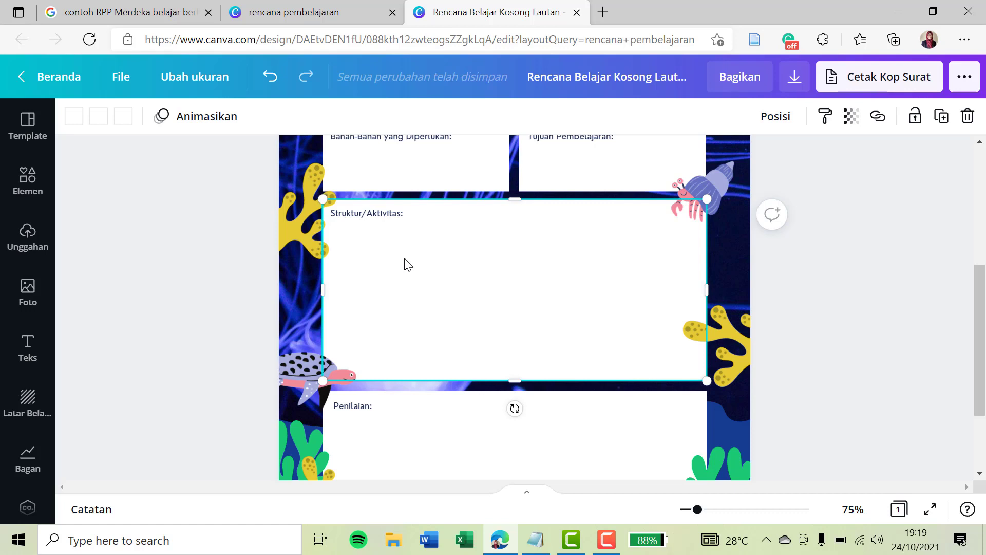
pyautogui.scroll(1, 405, 263)
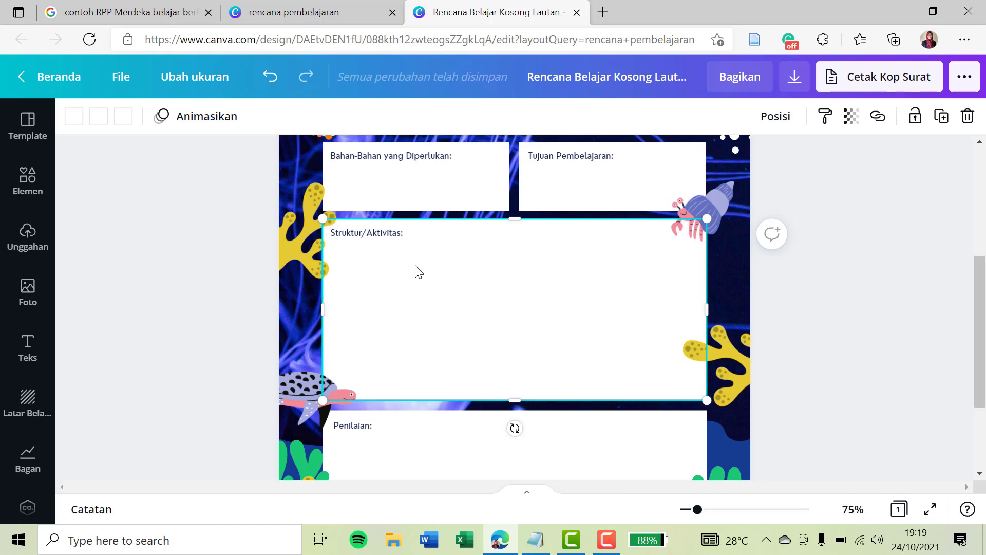
# - Duplicate the Struktur/Aktivitas label and place the copy lower inside the same box
pyautogui.click(400, 235)
pyautogui.hotkey('ctrl', 'd')
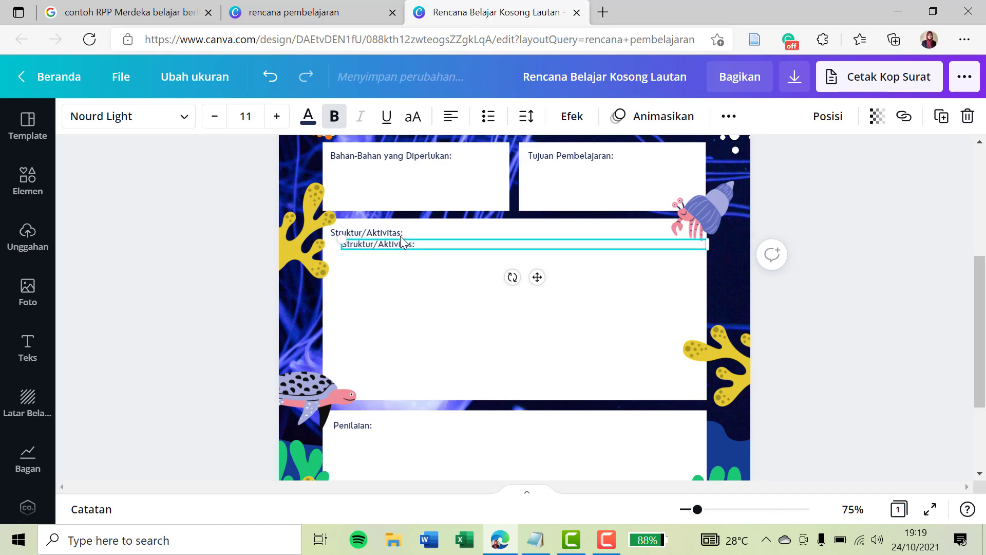
pyautogui.moveTo(536, 277); pyautogui.dragTo(542, 309)
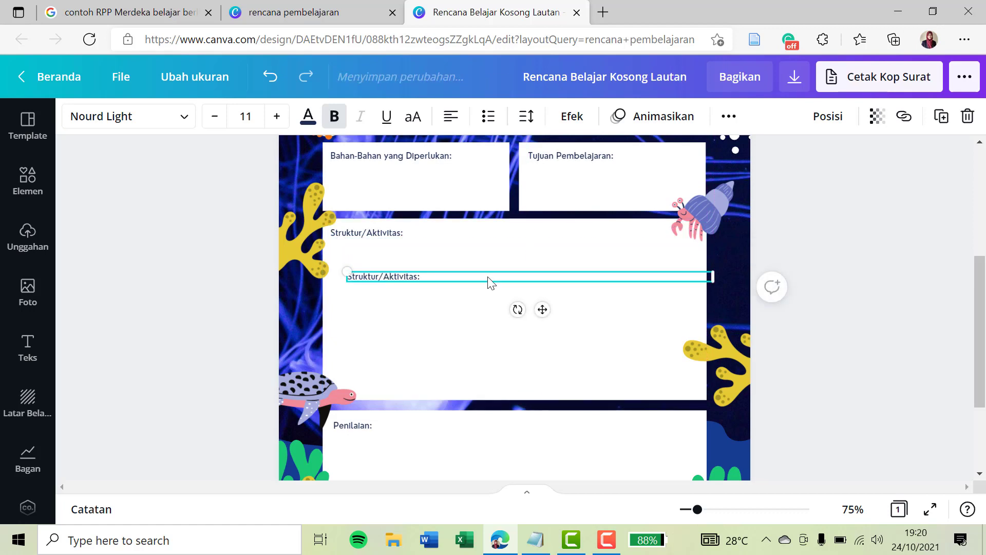
# - Replace the copied label's text in the Struktur/Aktivitas box with a numbered list: "apersepsi", "inti pembelajaran" and "penutup"
pyautogui.doubleClick(491, 278)
pyautogui.press('BackSpace')
pyautogui.write('1. a')
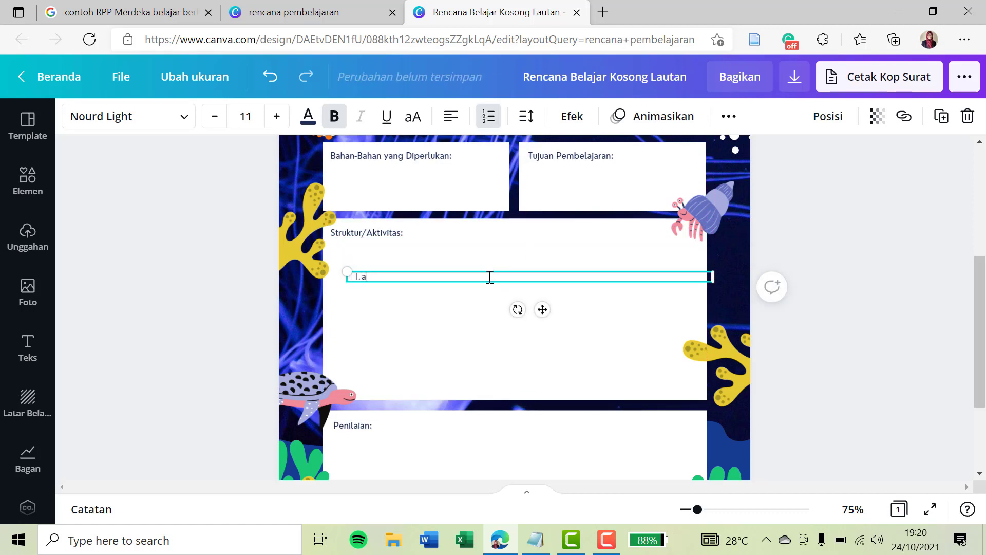
pyautogui.write('persepsi')
pyautogui.press('Return')
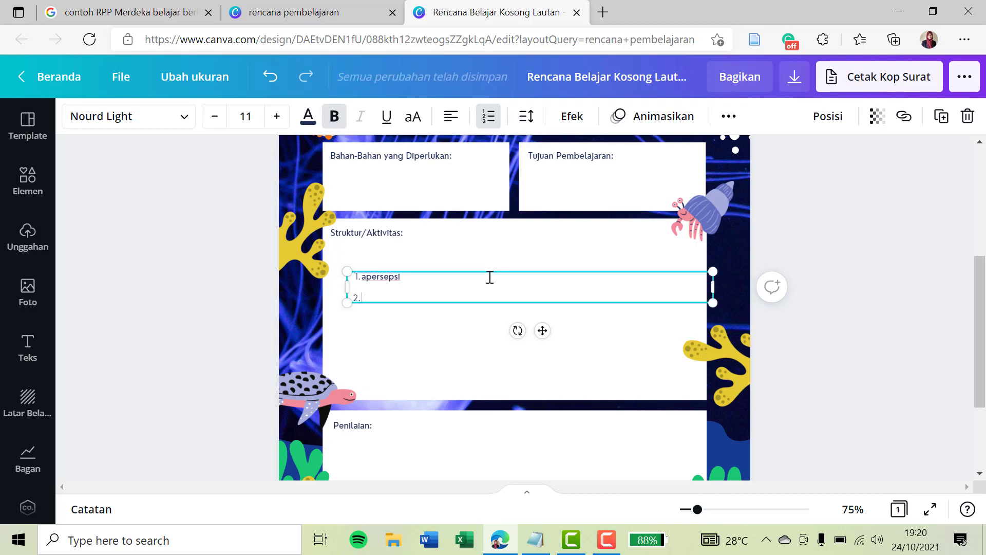
pyautogui.write('inti pembe')
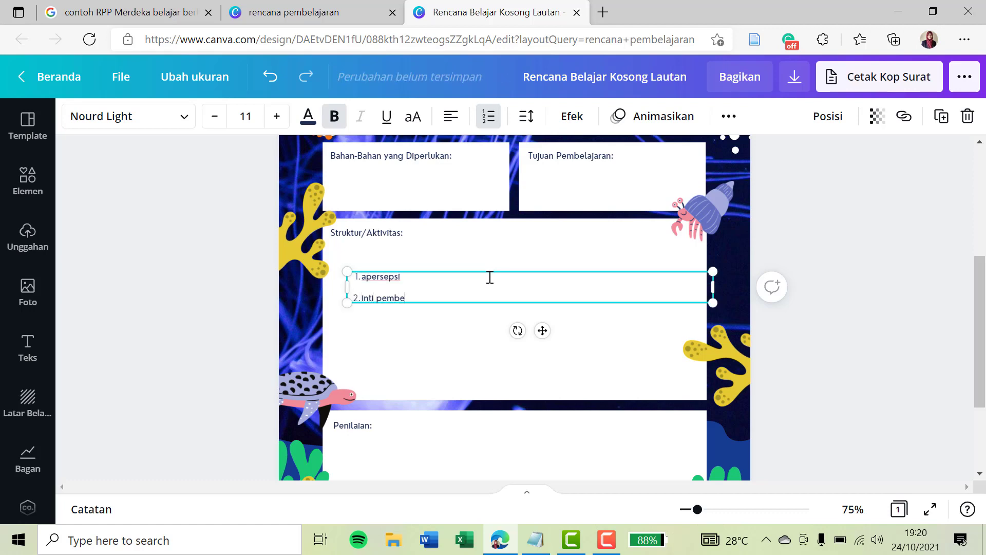
pyautogui.write('lajaran')
pyautogui.press('Return')
pyautogui.write('penut')
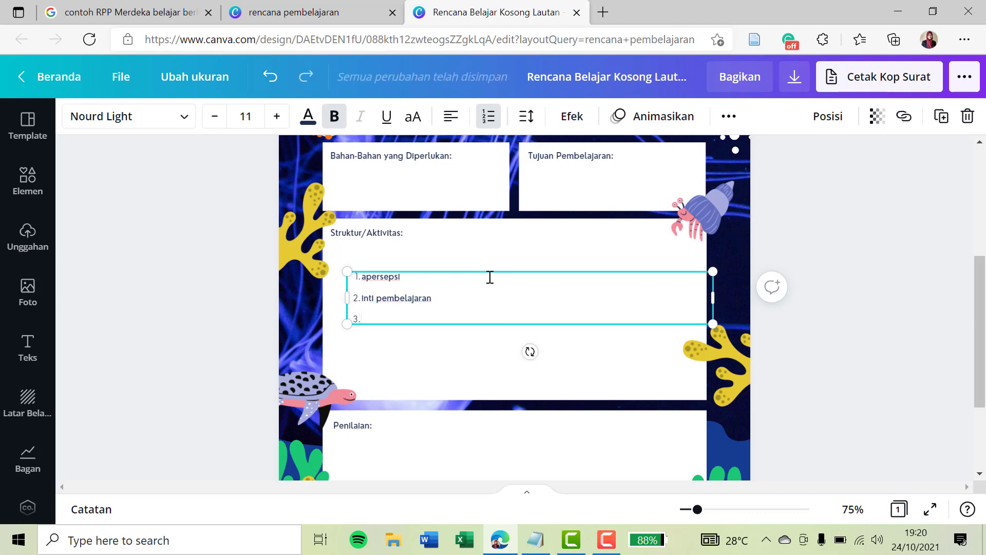
pyautogui.write('up')
pyautogui.click(473, 266)
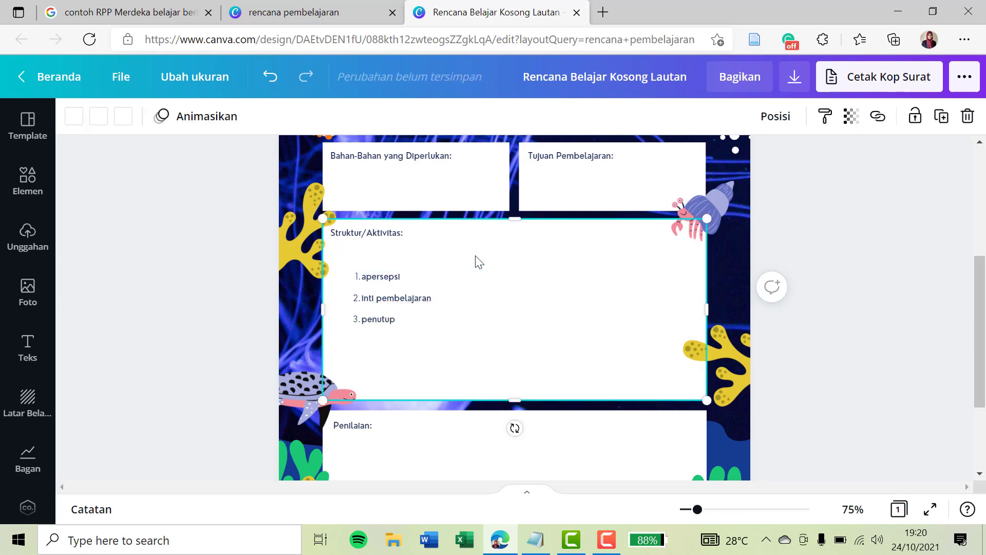
# - Shift the numbered activity list left so it lines up with the Struktur/Aktivitas heading
pyautogui.click(419, 292)
pyautogui.moveTo(419, 292); pyautogui.dragTo(407, 293)
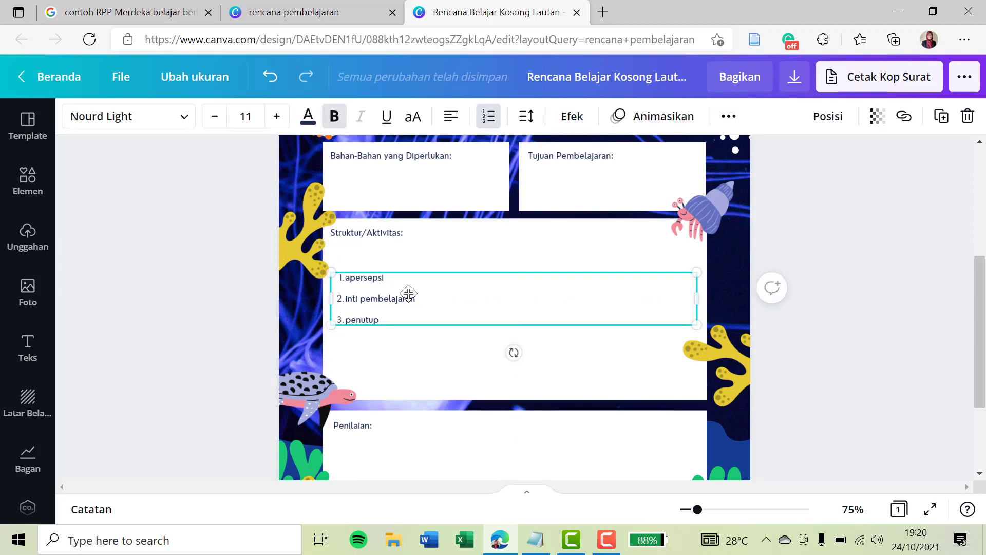
pyautogui.click(455, 260)
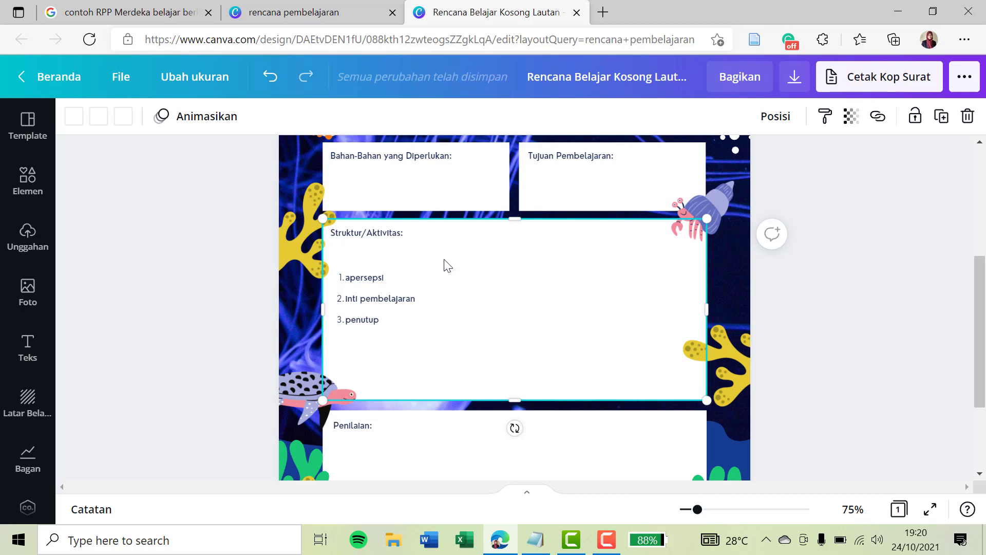
# - Look over the whole lesson plan page, from the header fields and activity list down to the Penilaian box
pyautogui.scroll(-1, 448, 265)
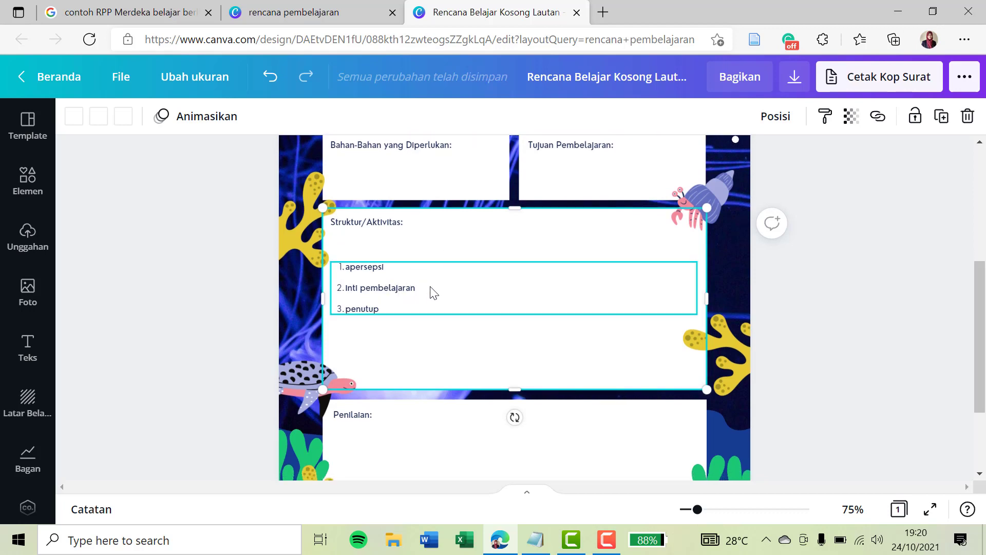
pyautogui.scroll(2, 438, 291)
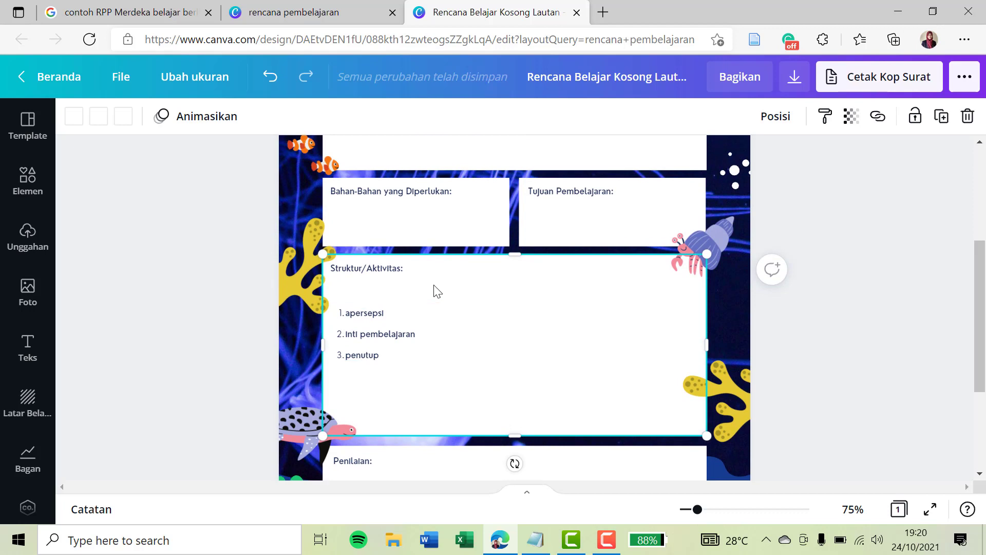
pyautogui.scroll(-1, 437, 291)
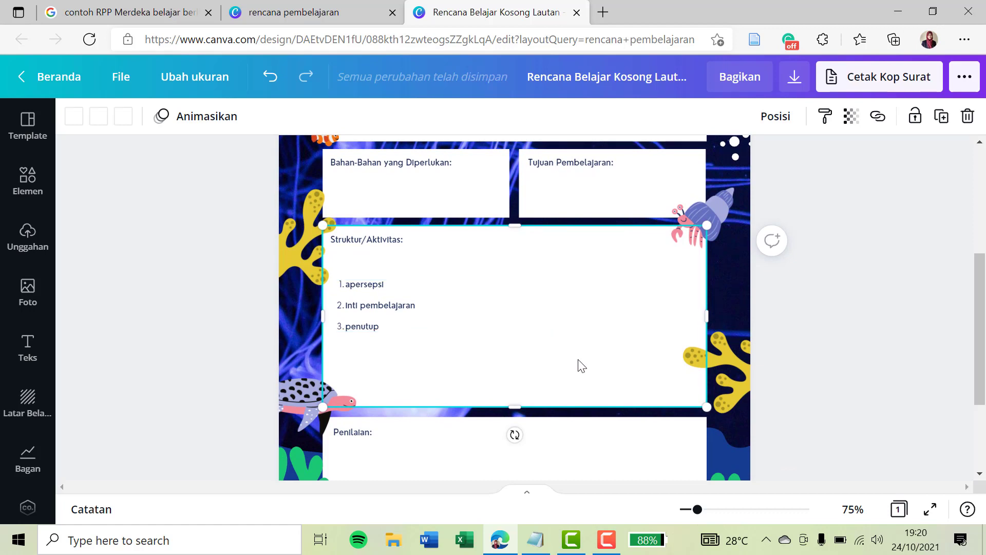
pyautogui.scroll(-1, 581, 366)
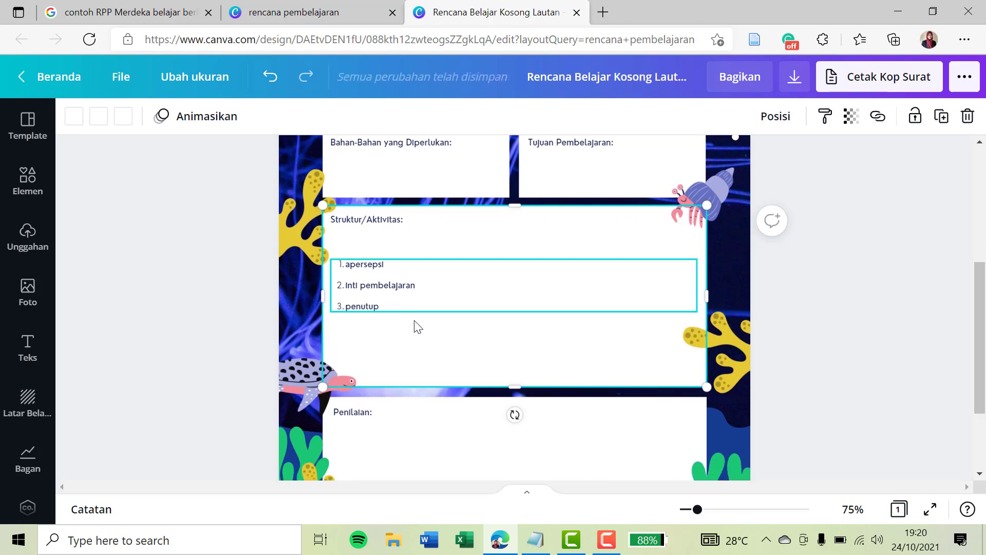
pyautogui.scroll(-3, 464, 366)
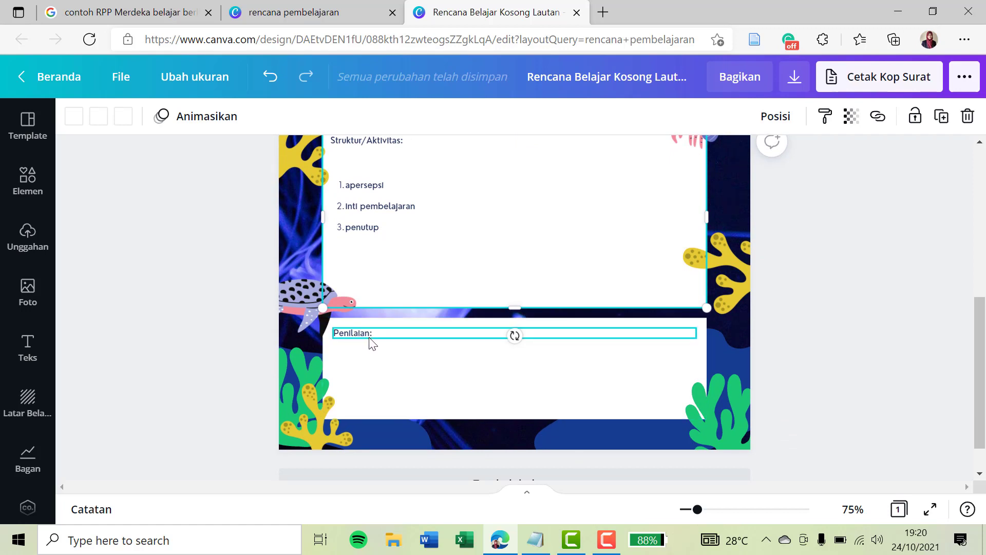
pyautogui.click(479, 377)
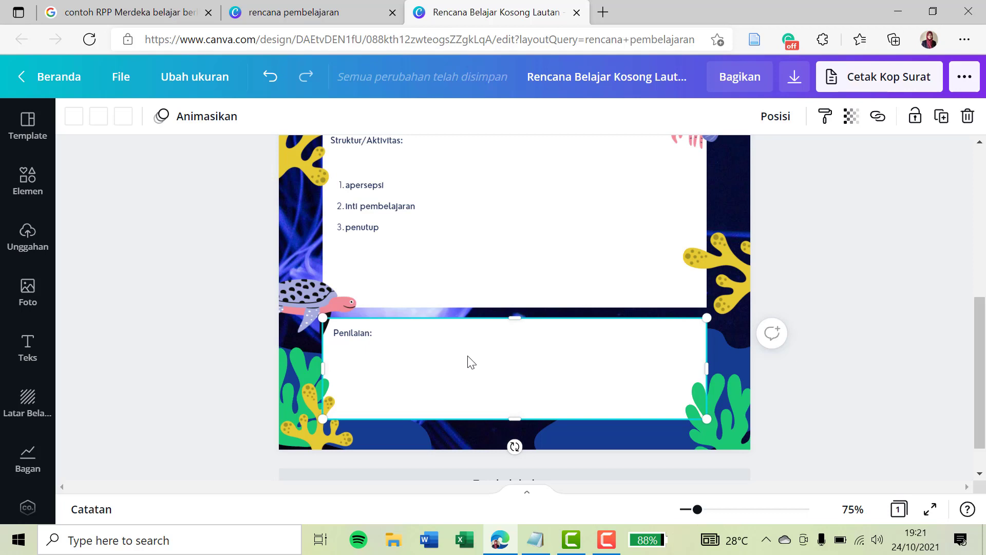
pyautogui.scroll(5, 471, 361)
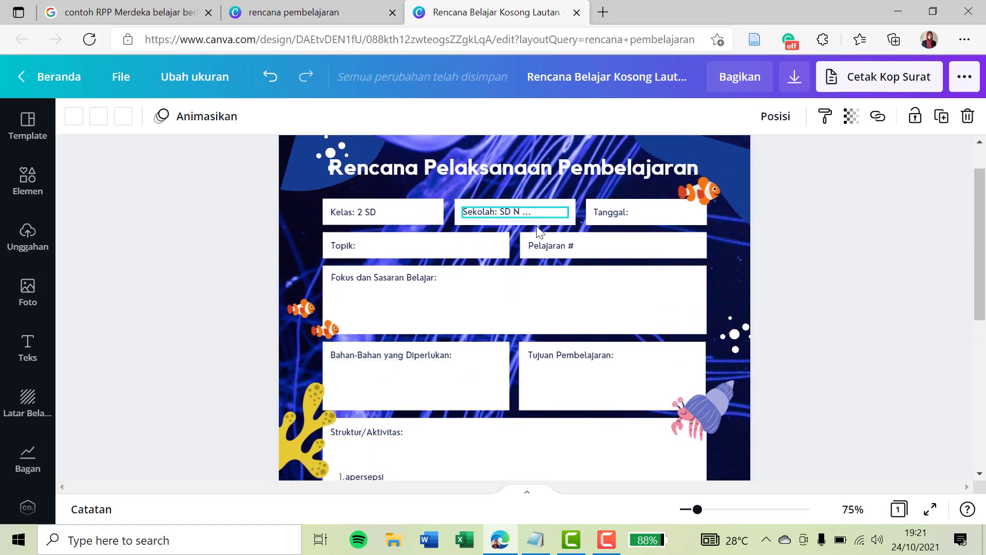
pyautogui.scroll(1, 538, 231)
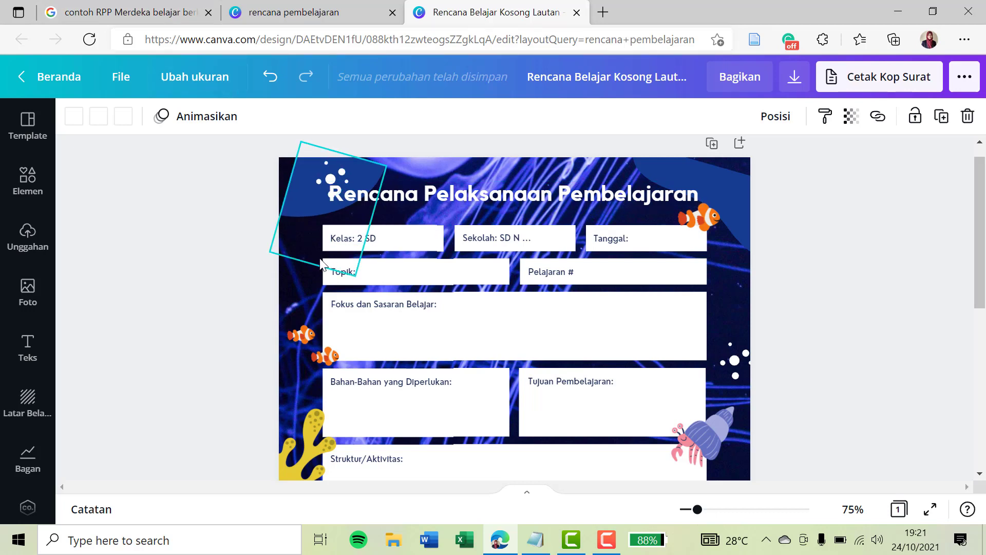
pyautogui.click(295, 265)
pyautogui.scroll(-3, 295, 265)
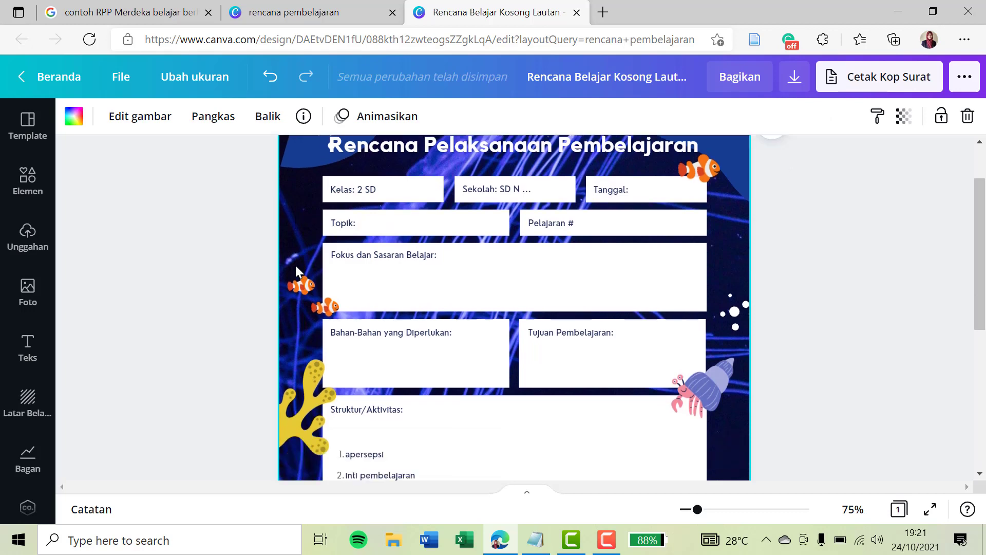
pyautogui.scroll(-5, 295, 265)
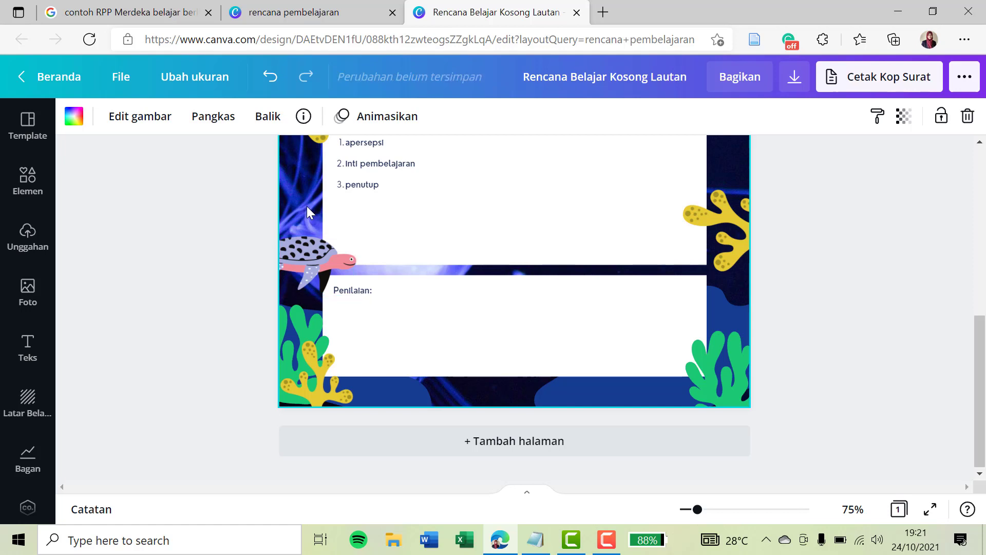
pyautogui.scroll(1, 396, 220)
pyautogui.scroll(-1, 396, 220)
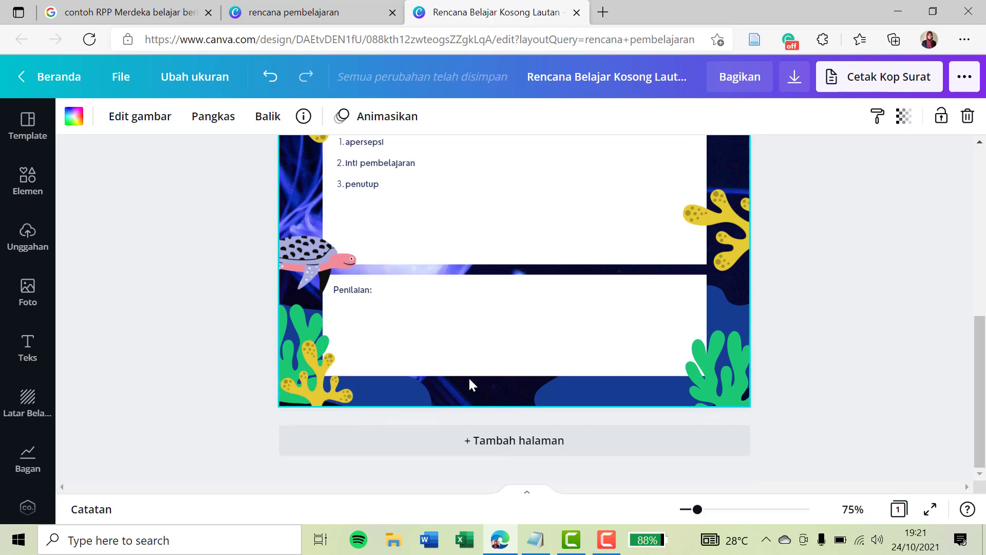
pyautogui.scroll(4, 495, 332)
pyautogui.scroll(-2, 497, 333)
pyautogui.scroll(-2, 497, 333)
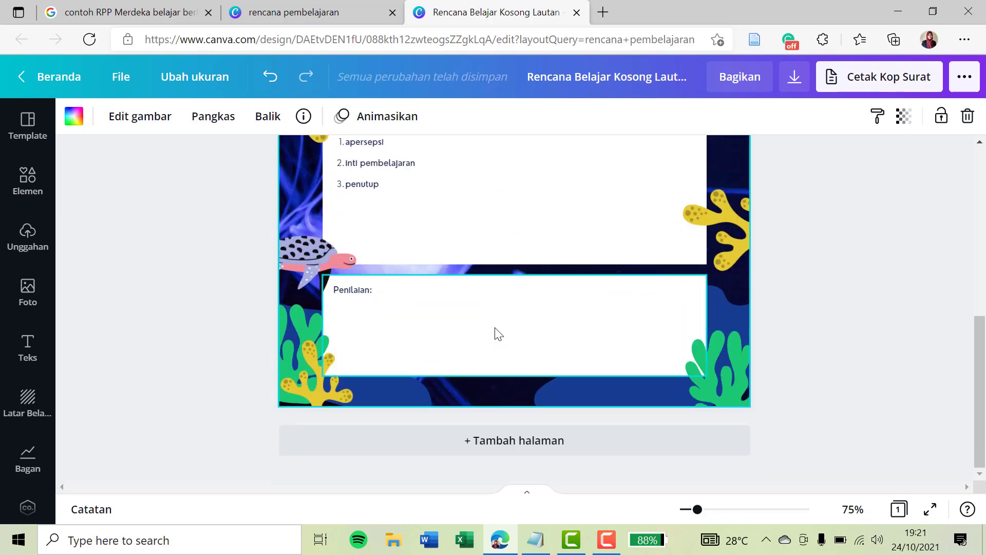
pyautogui.click(477, 337)
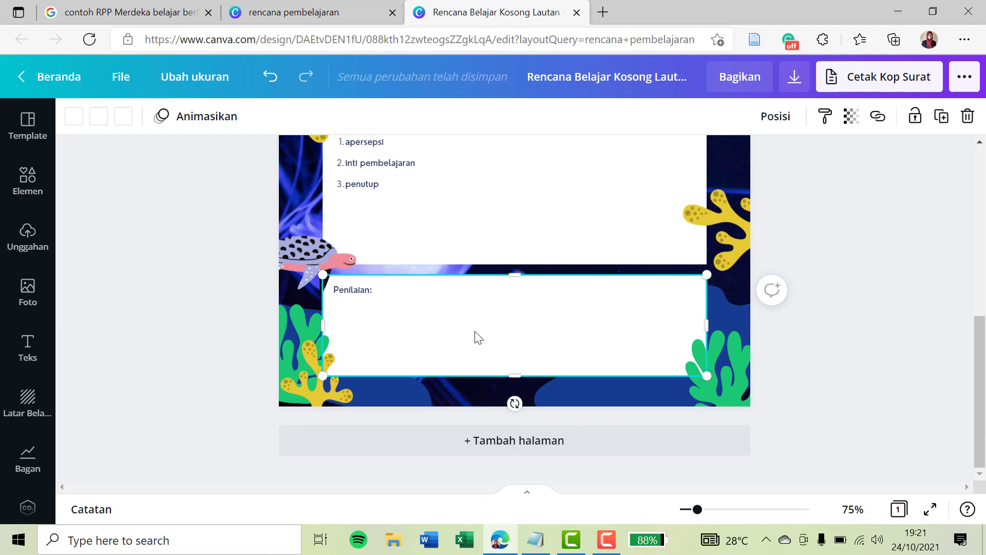
pyautogui.click(363, 291)
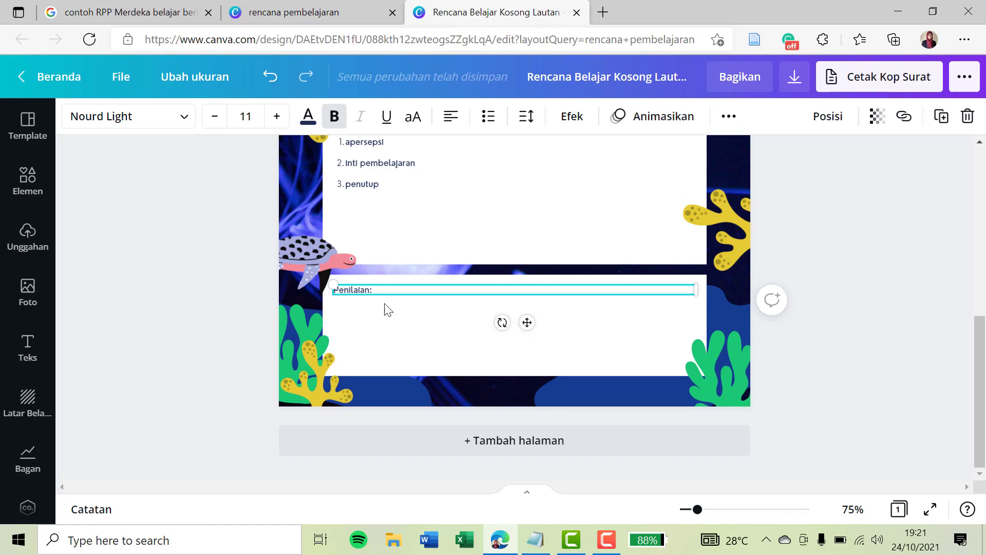
pyautogui.hotkey('ctrl', 'a')
pyautogui.click(383, 359)
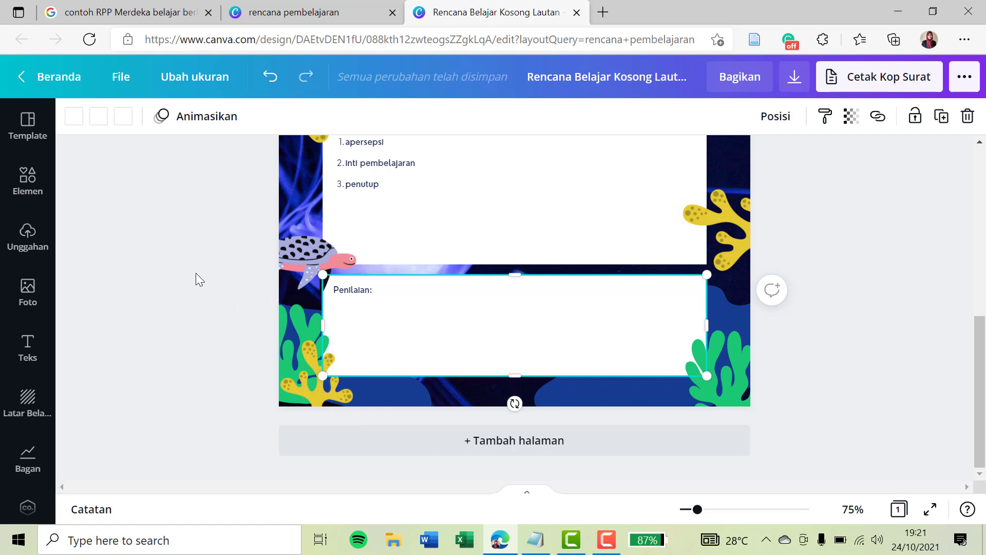
pyautogui.click(393, 302)
pyautogui.scroll(10, 393, 303)
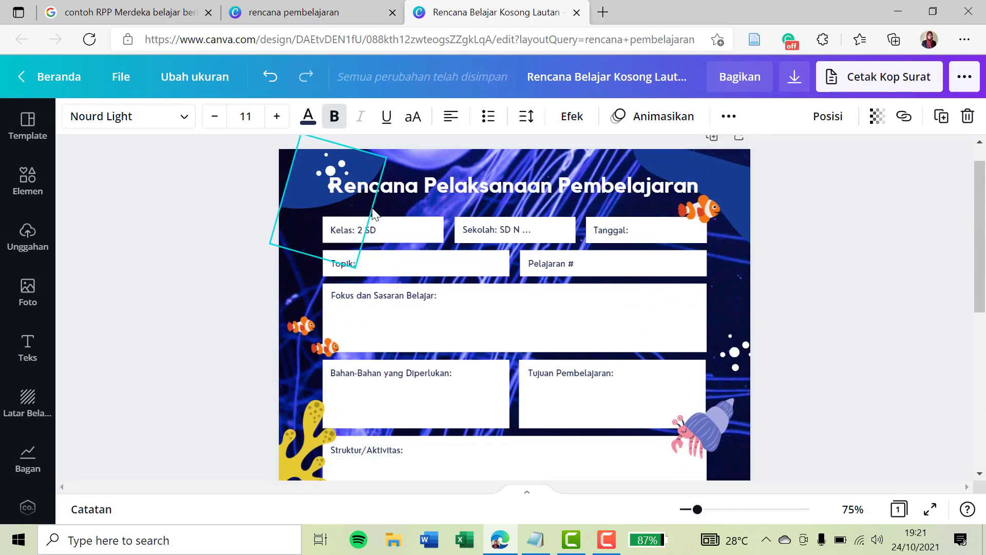
pyautogui.scroll(-10, 373, 213)
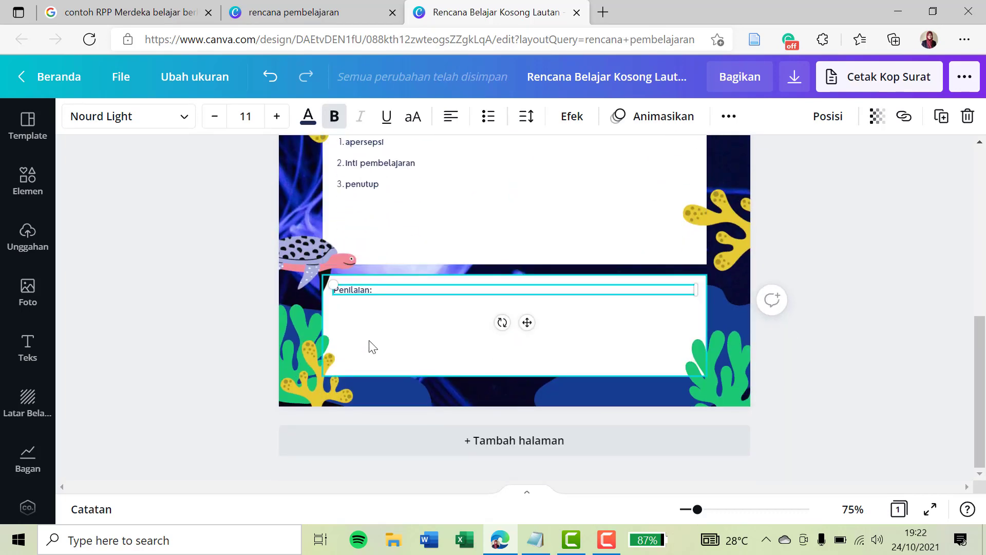
pyautogui.click(396, 344)
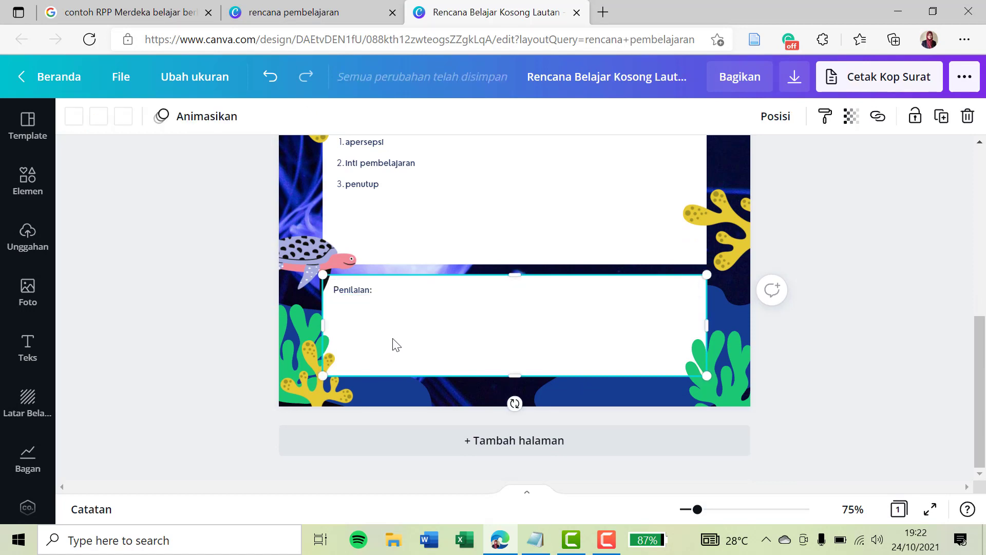
# - Upload the signature image from the personal OneDrive folder to the media uploads
pyautogui.click(27, 246)
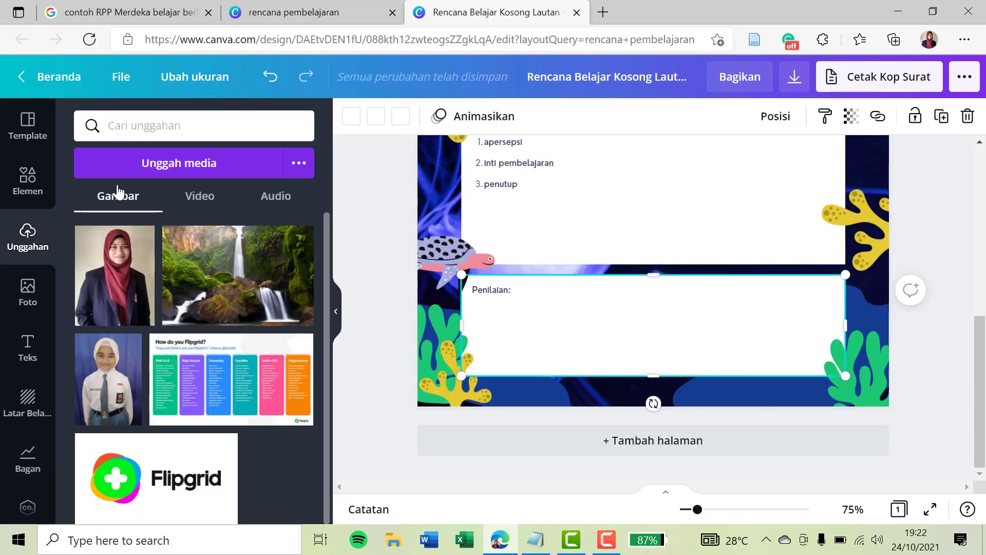
pyautogui.click(172, 169)
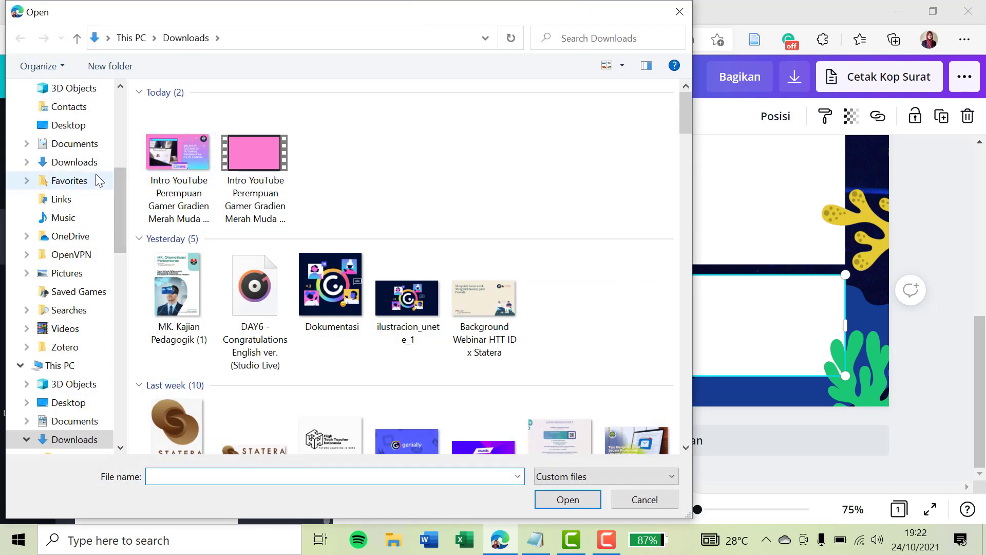
pyautogui.scroll(6, 99, 180)
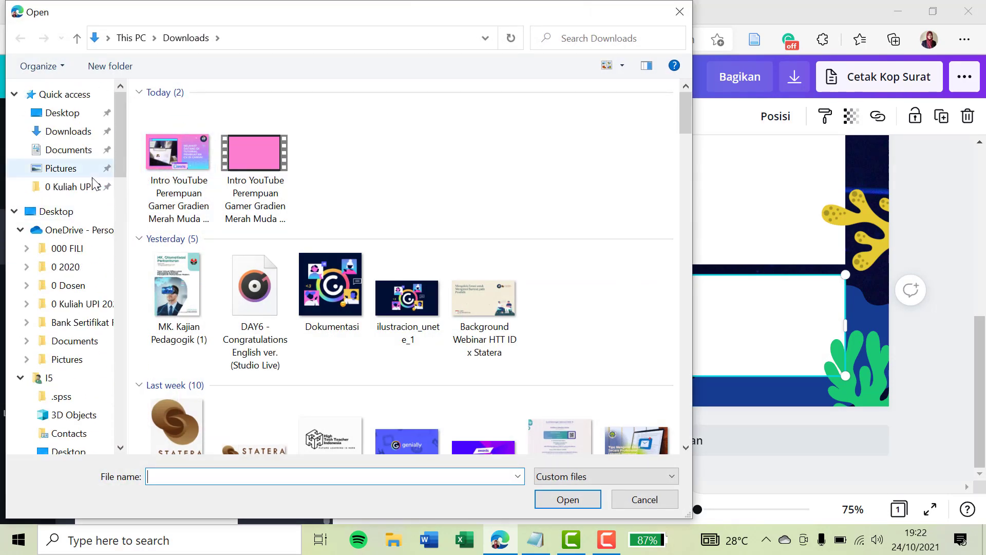
pyautogui.click(65, 248)
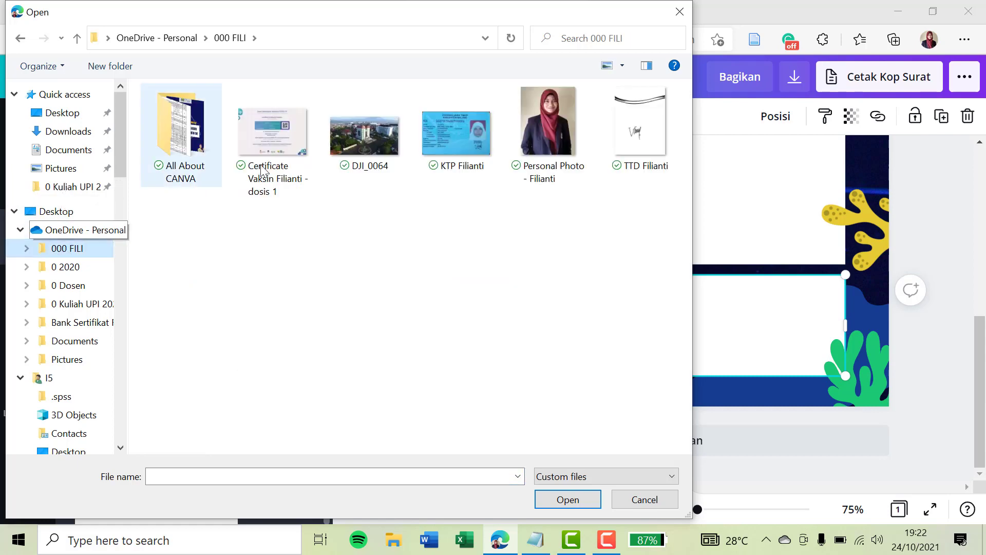
pyautogui.doubleClick(637, 149)
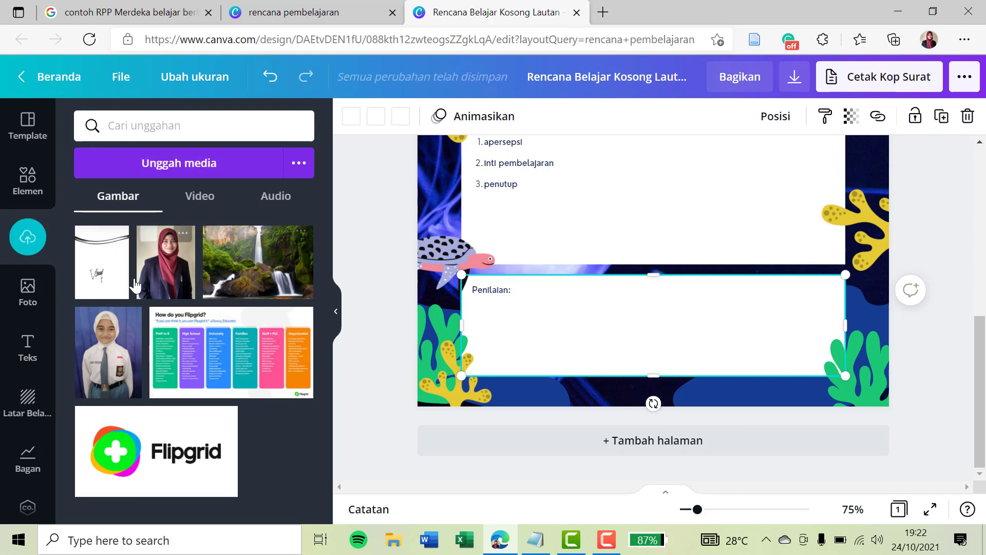
# - Insert the uploaded signature image on the page and move it to the page's left edge, over the Struktur/Aktivitas list
pyautogui.click(105, 273)
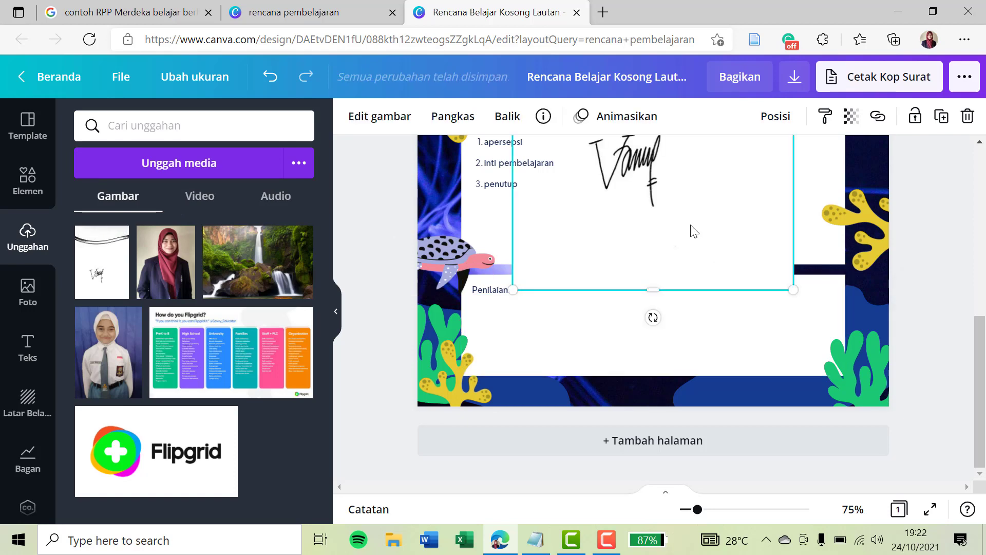
pyautogui.scroll(1, 657, 220)
pyautogui.scroll(4, 657, 220)
pyautogui.scroll(-2, 657, 224)
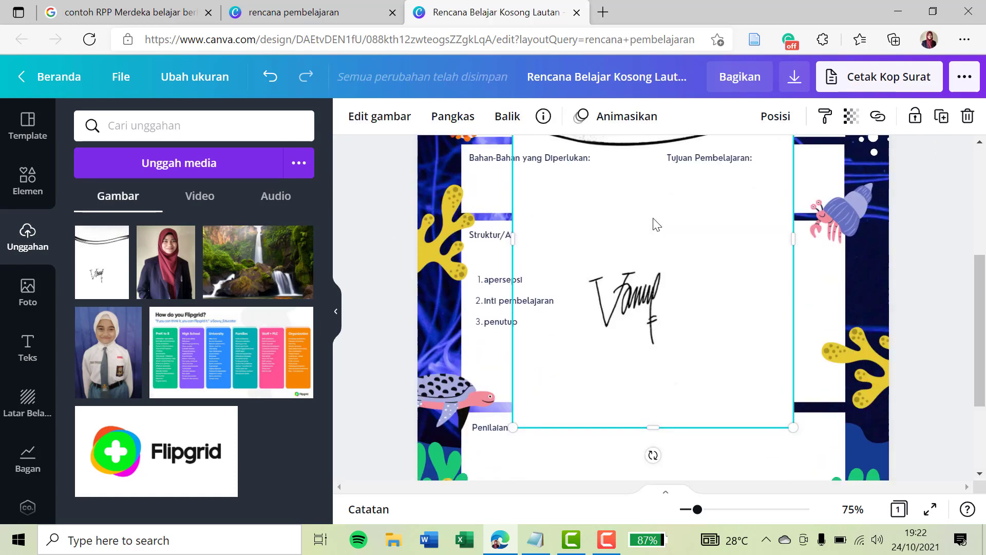
pyautogui.moveTo(636, 246)
pyautogui.mouseDown()
pyautogui.moveTo(621, 275)
pyautogui.moveTo(559, 288)
pyautogui.moveTo(557, 298)
pyautogui.mouseUp()
pyautogui.scroll(-2, 557, 349)
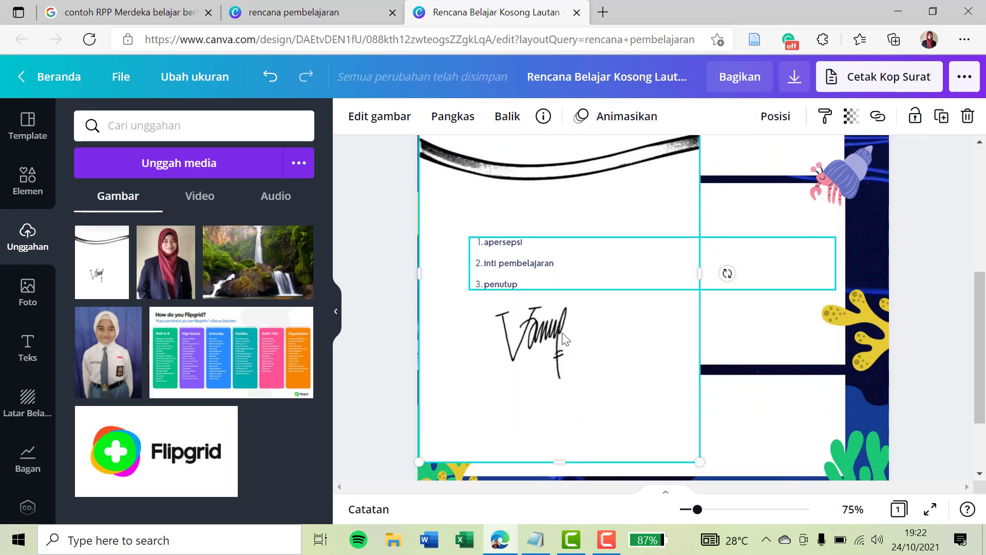
pyautogui.scroll(1, 565, 339)
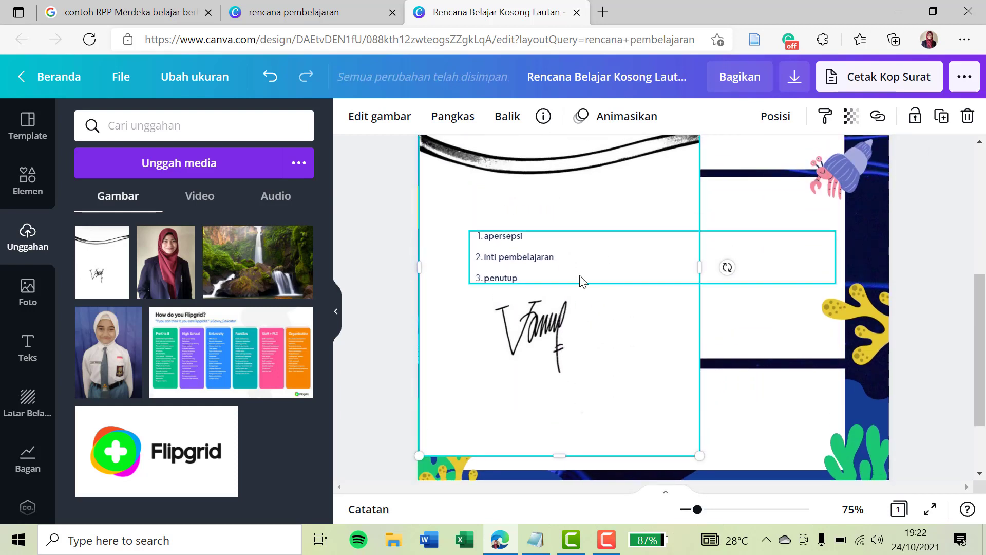
pyautogui.scroll(1, 581, 254)
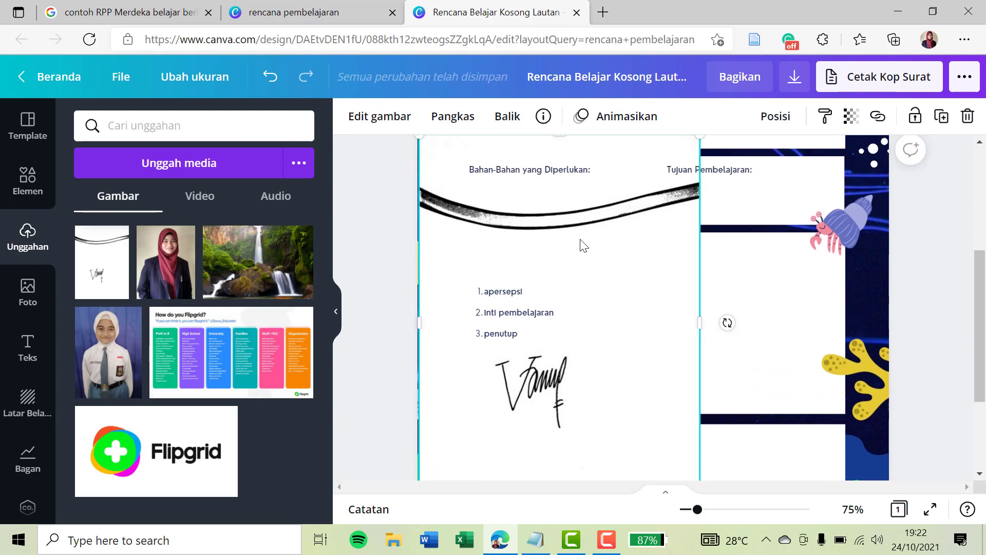
# - Crop the signature image to just the handwritten signature, cutting away the curved lines above and the blank paper around it
pyautogui.scroll(-1, 583, 245)
pyautogui.scroll(2, 583, 246)
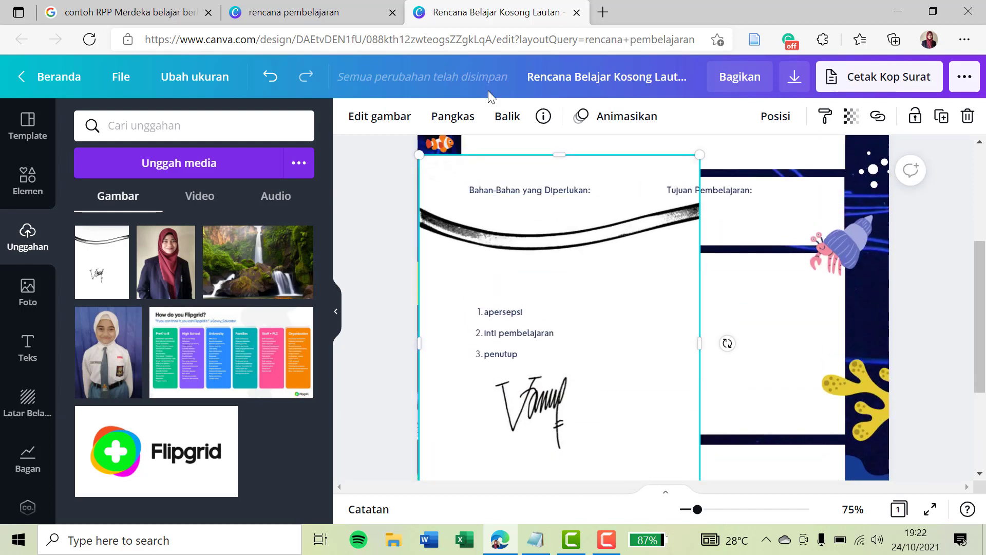
pyautogui.click(459, 119)
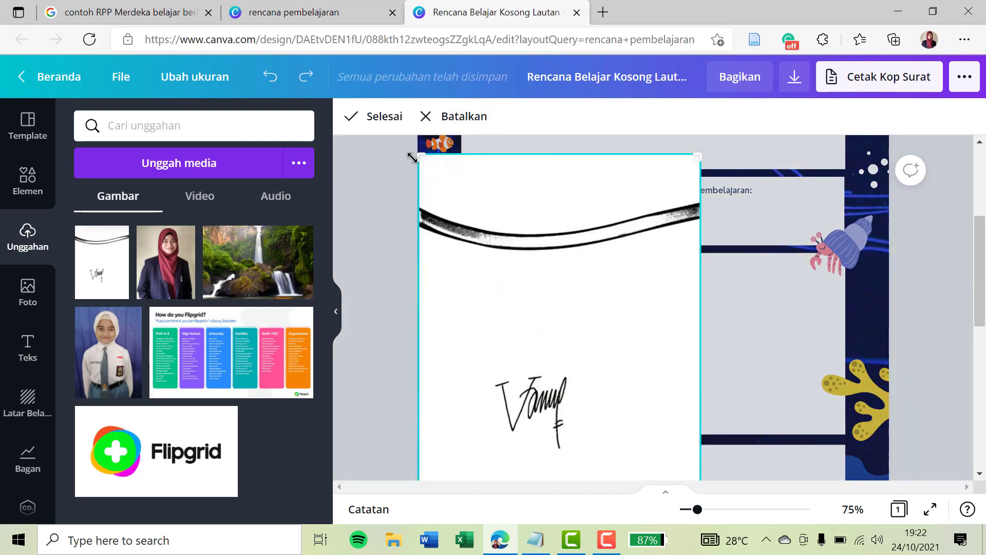
pyautogui.moveTo(415, 170); pyautogui.dragTo(484, 365)
pyautogui.scroll(-2, 484, 366)
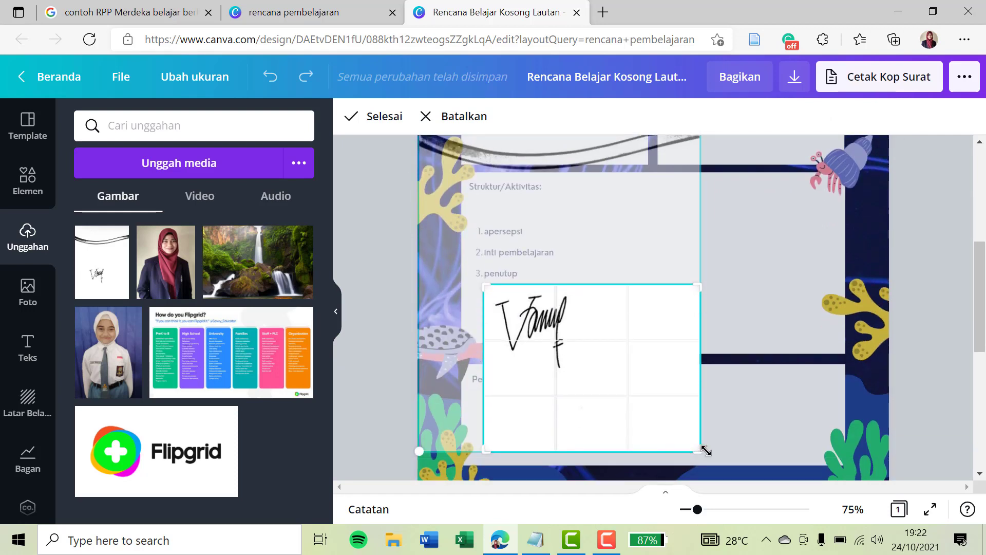
pyautogui.moveTo(686, 440); pyautogui.dragTo(591, 373)
pyautogui.click(365, 119)
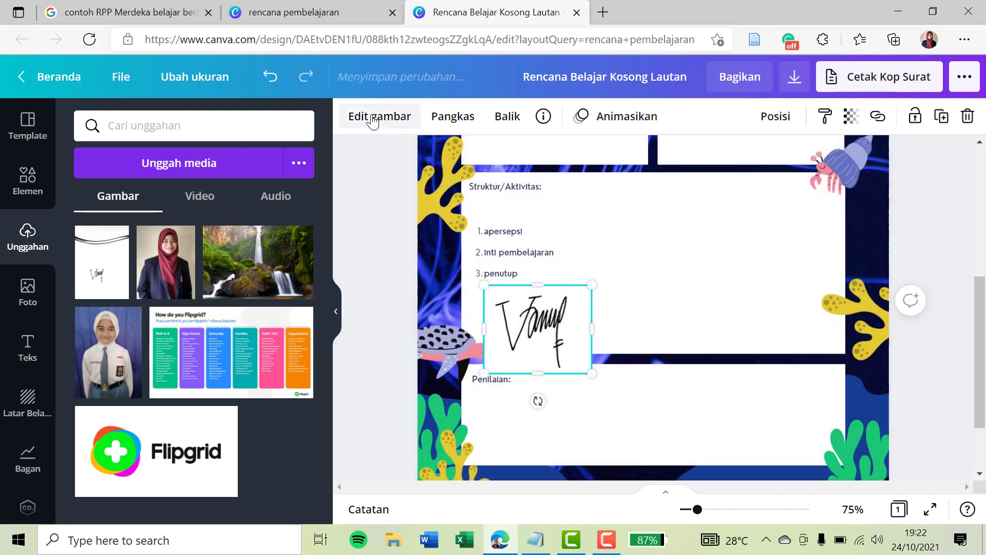
# - Move the cropped signature into the Penilaian box and remove its background with the Penghapus LB effect
pyautogui.moveTo(550, 333)
pyautogui.mouseDown()
pyautogui.moveTo(544, 382)
pyautogui.moveTo(564, 415)
pyautogui.mouseUp()
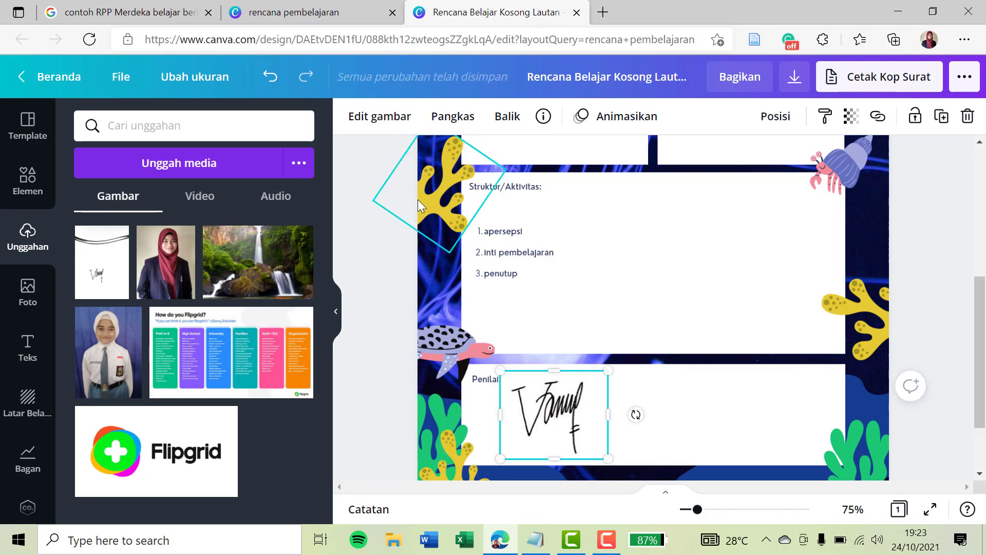
pyautogui.click(375, 123)
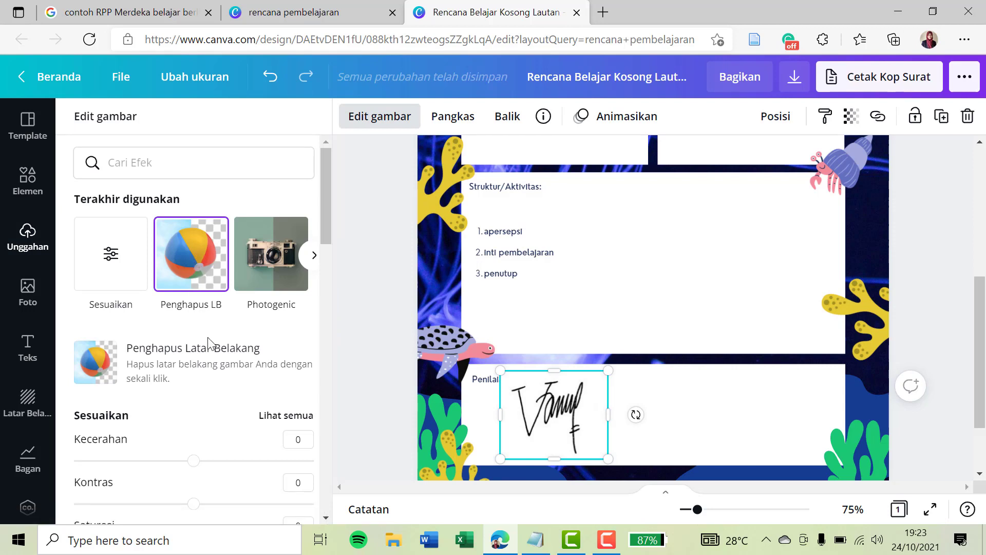
pyautogui.click(206, 274)
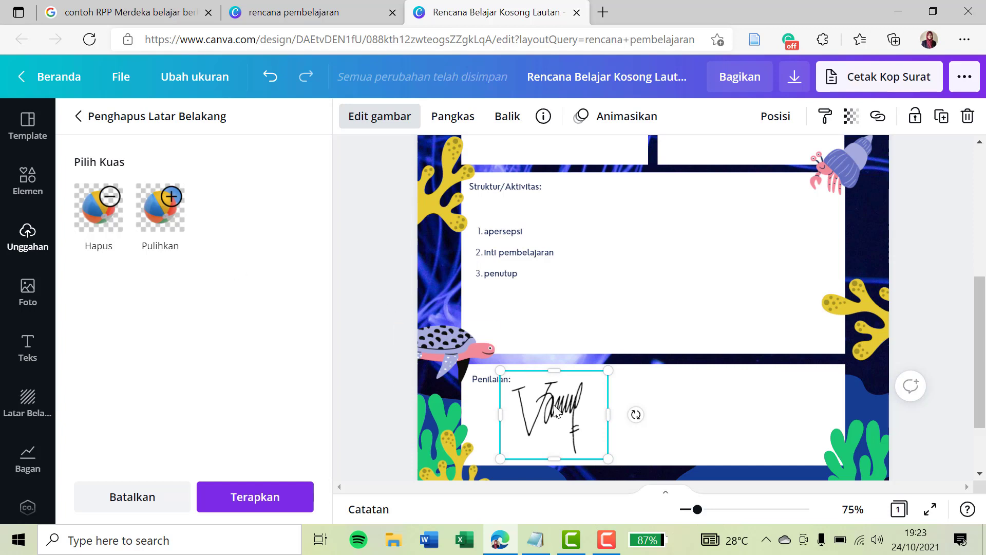
# - Shrink the signature slightly and place it at the right end of the Penilaian box
pyautogui.moveTo(556, 409)
pyautogui.mouseDown()
pyautogui.moveTo(440, 286)
pyautogui.moveTo(467, 355)
pyautogui.moveTo(504, 375)
pyautogui.moveTo(531, 408)
pyautogui.mouseUp()
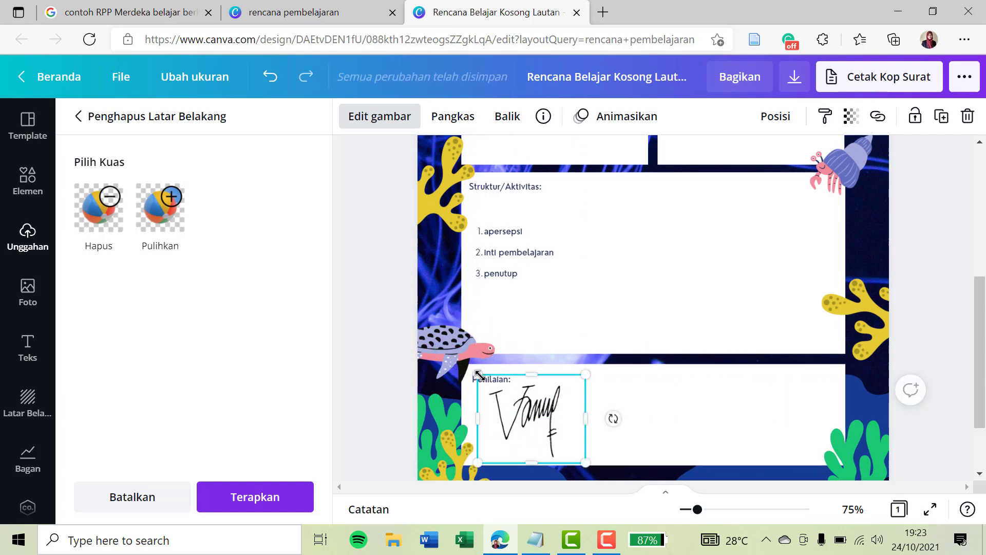
pyautogui.moveTo(496, 379); pyautogui.dragTo(516, 399)
pyautogui.moveTo(528, 408)
pyautogui.mouseDown()
pyautogui.moveTo(574, 395)
pyautogui.moveTo(758, 399)
pyautogui.mouseUp()
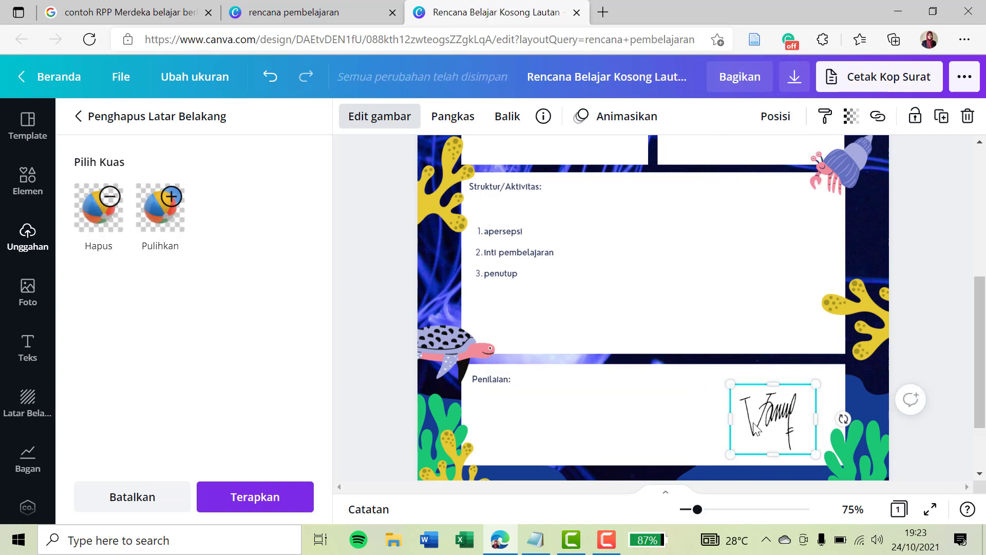
pyautogui.click(650, 401)
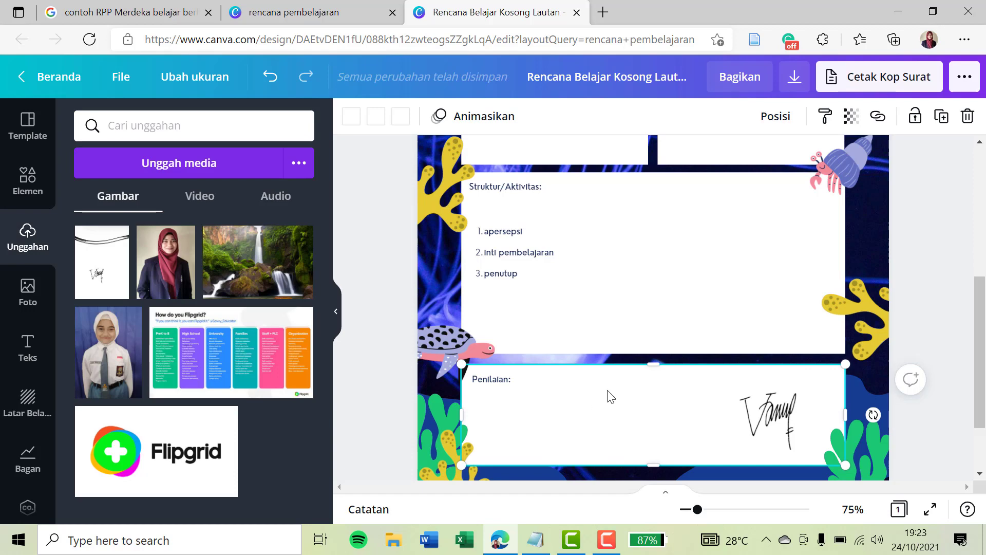
# - Review the upper part of the lesson plan, and preview the first example RPP in the Google Images results for comparison
pyautogui.scroll(6, 614, 390)
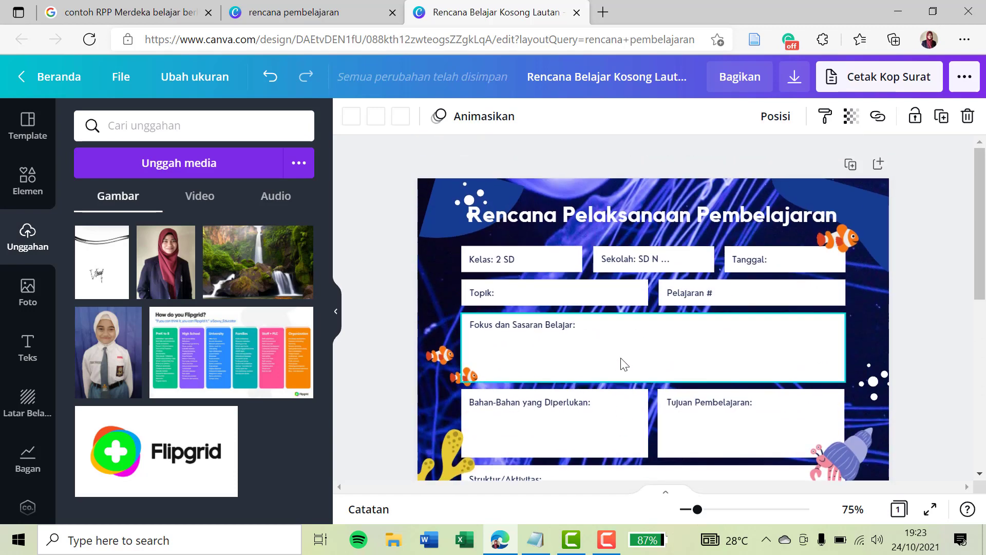
pyautogui.scroll(-2, 624, 363)
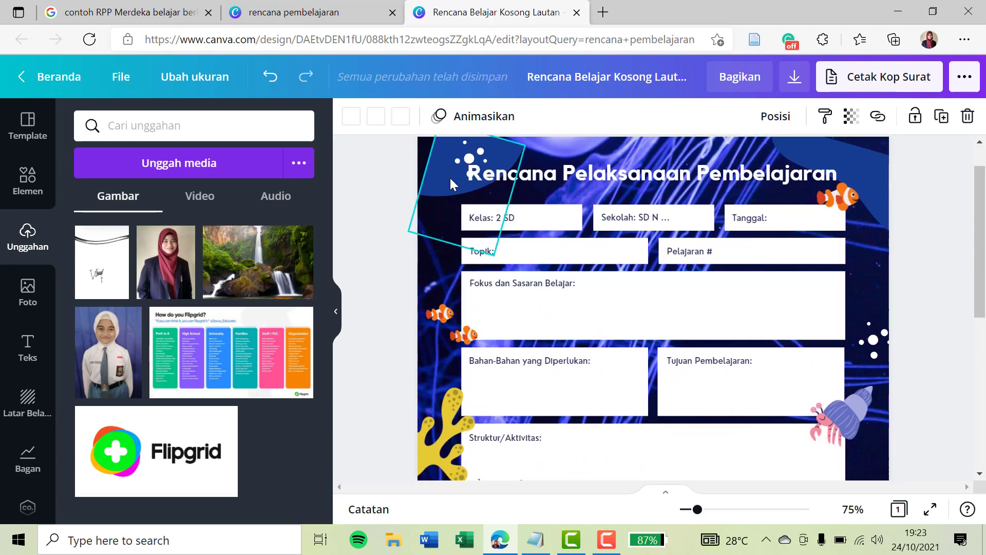
pyautogui.click(304, 11)
pyautogui.moveTo(349, 83)
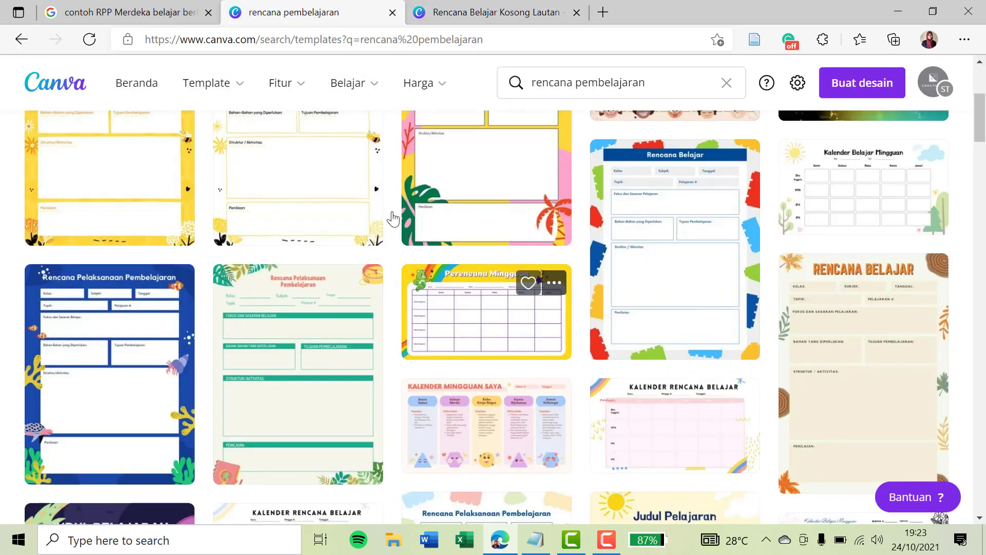
pyautogui.click(129, 12)
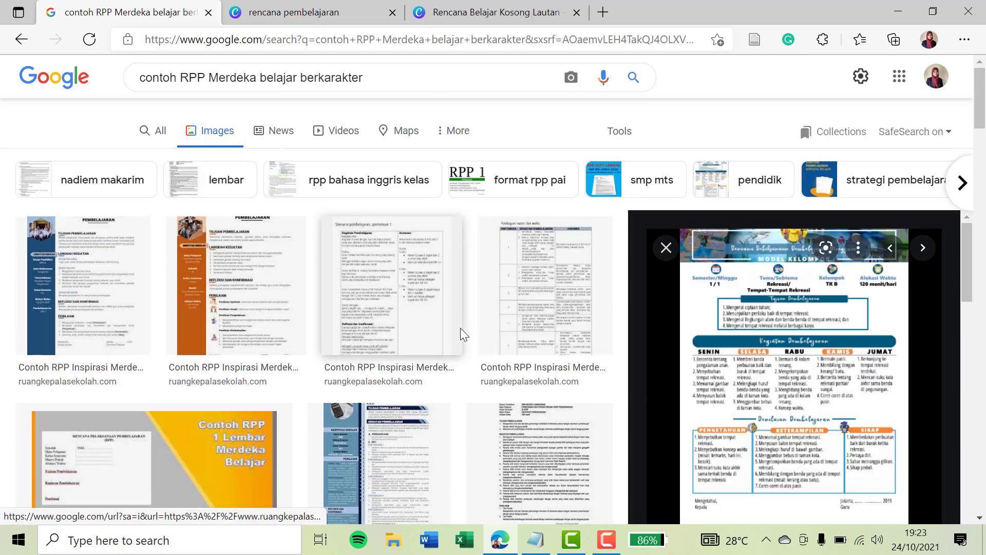
pyautogui.click(147, 307)
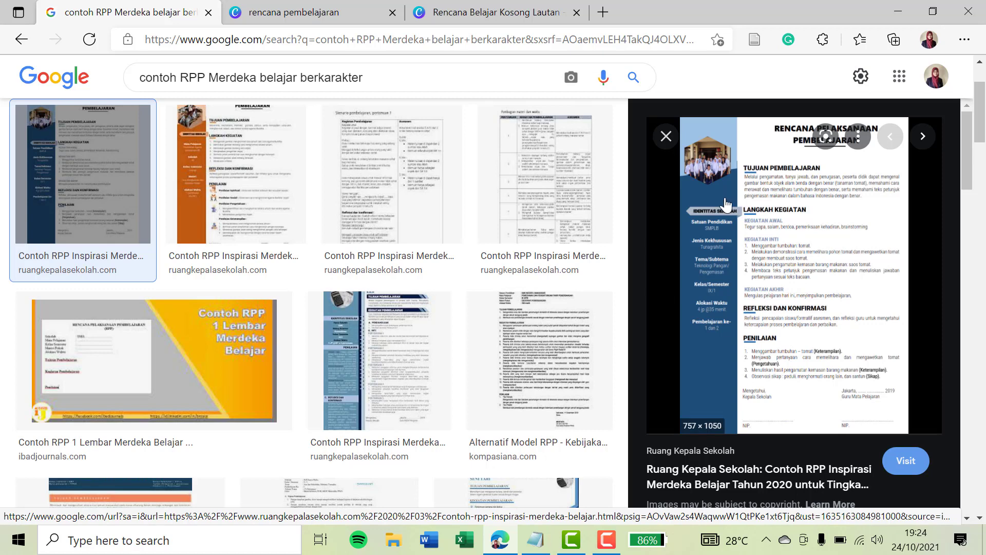
# - Search the Canva templates for "cv" and look through the available CV designs
pyautogui.click(354, 7)
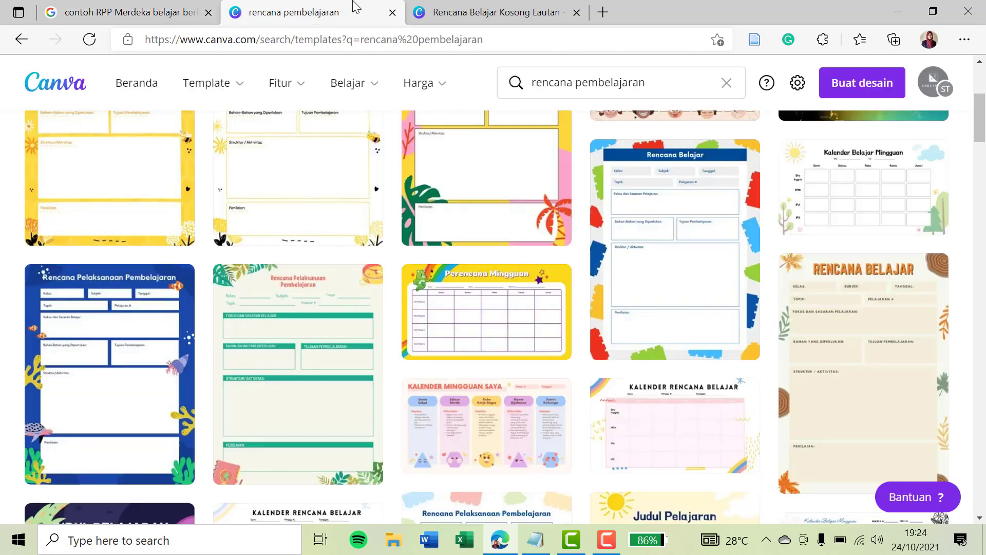
pyautogui.scroll(4, 428, 129)
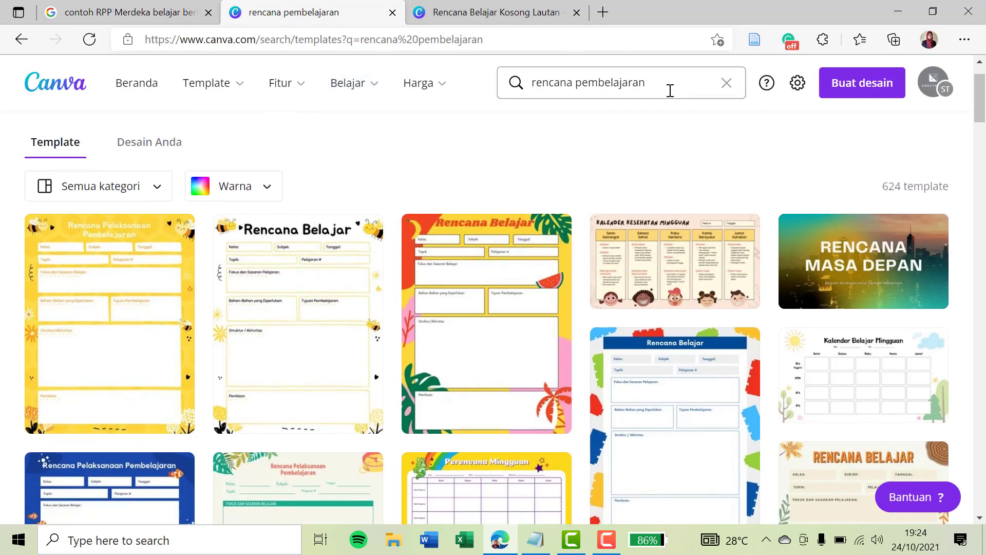
pyautogui.click(670, 90)
pyautogui.hotkey('ctrl', 'a')
pyautogui.write('cv')
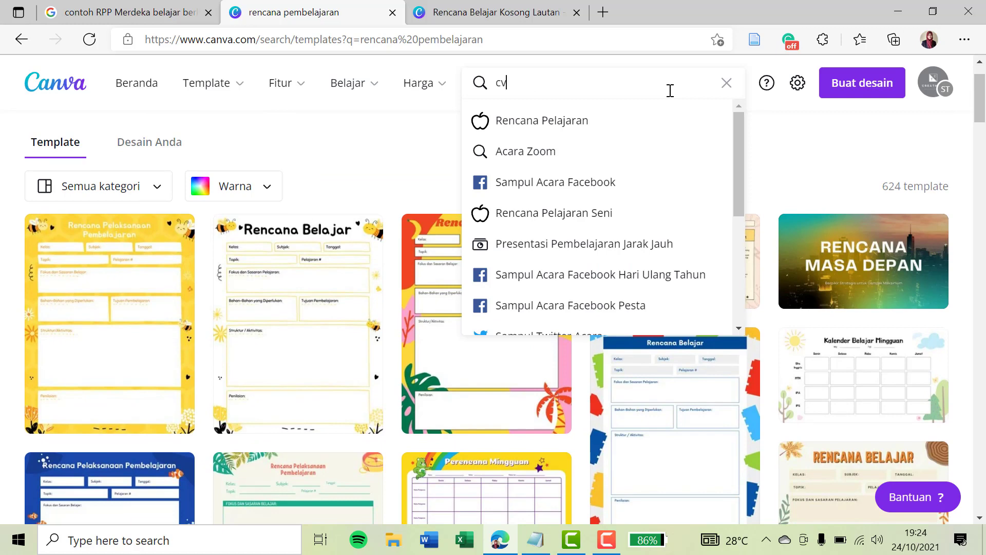
pyautogui.press('Return')
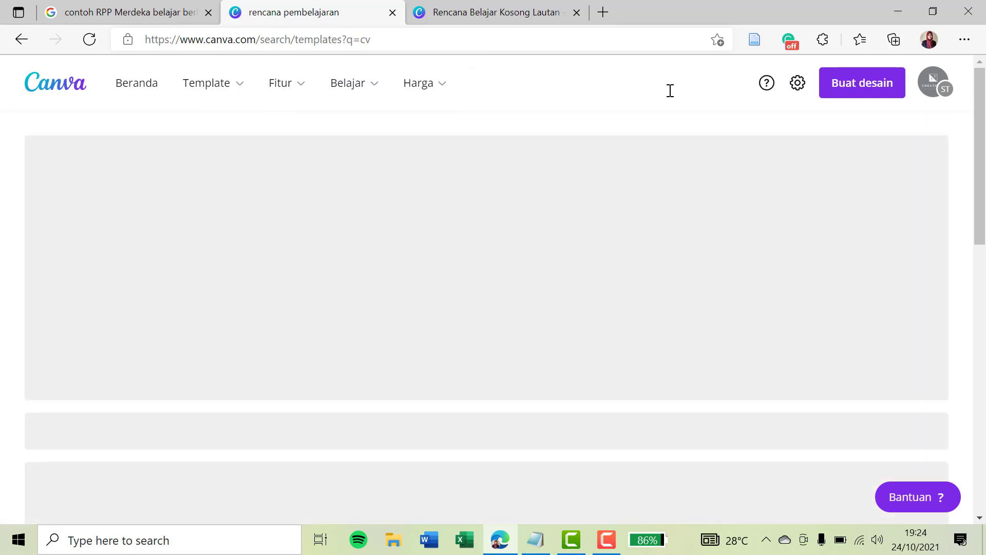
pyautogui.scroll(-2, 497, 296)
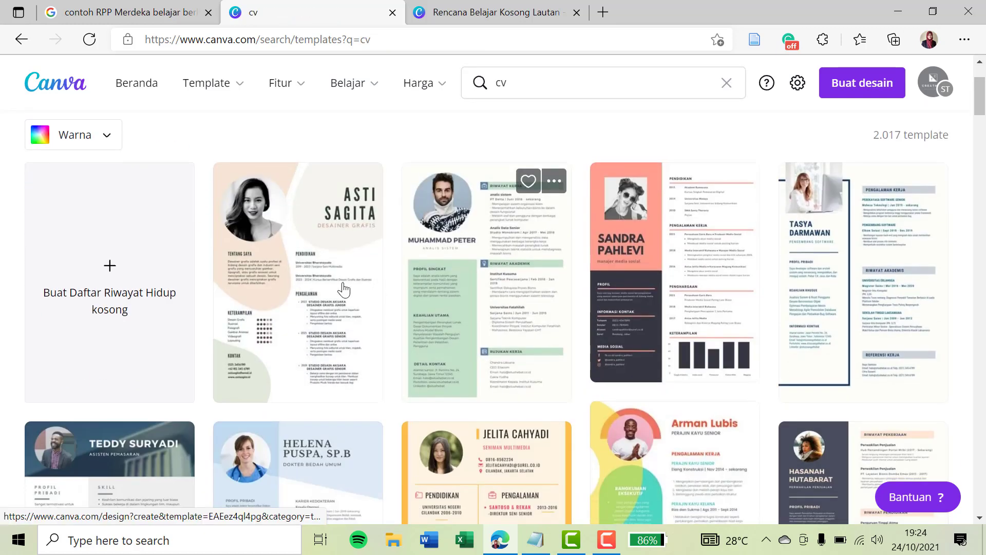
pyautogui.scroll(-1, 529, 292)
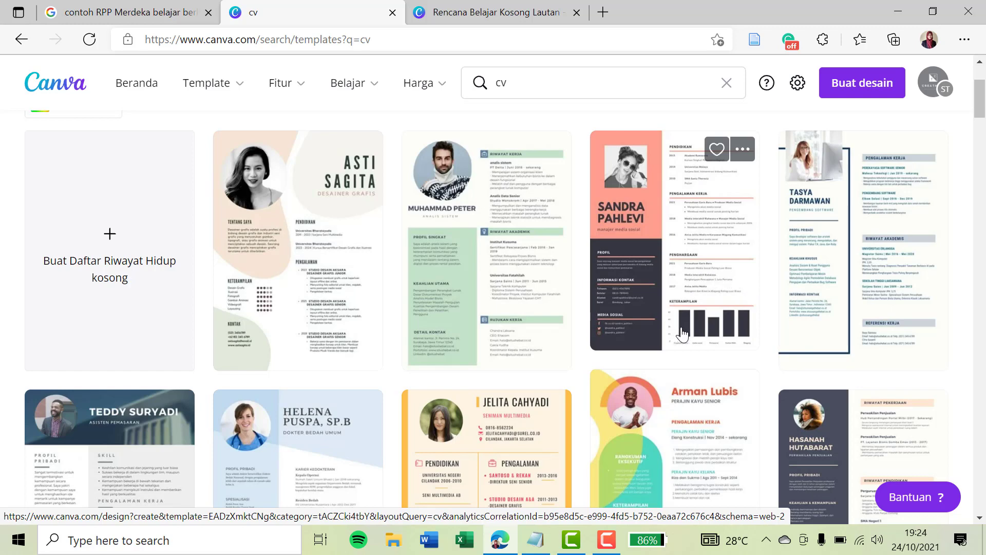
pyautogui.scroll(-5, 710, 324)
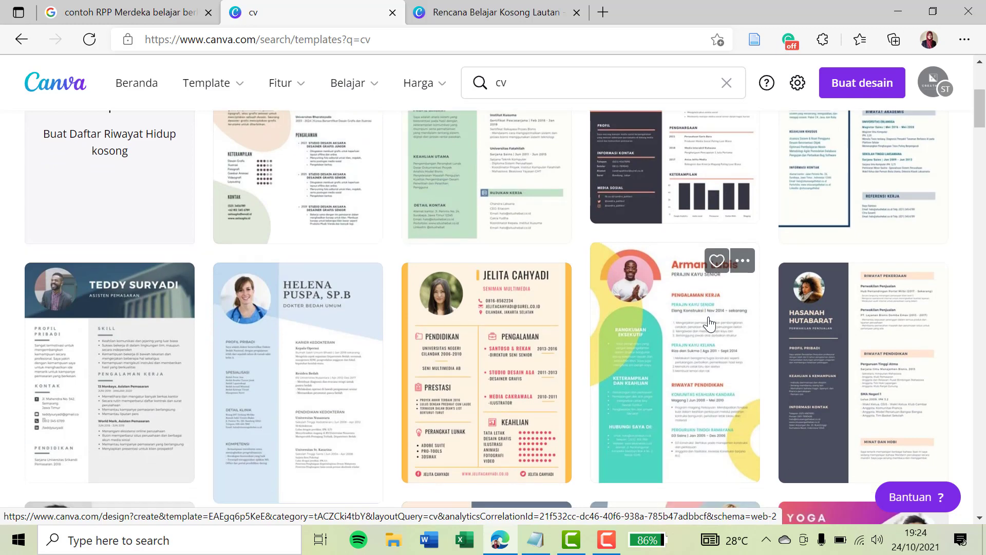
pyautogui.scroll(-3, 709, 323)
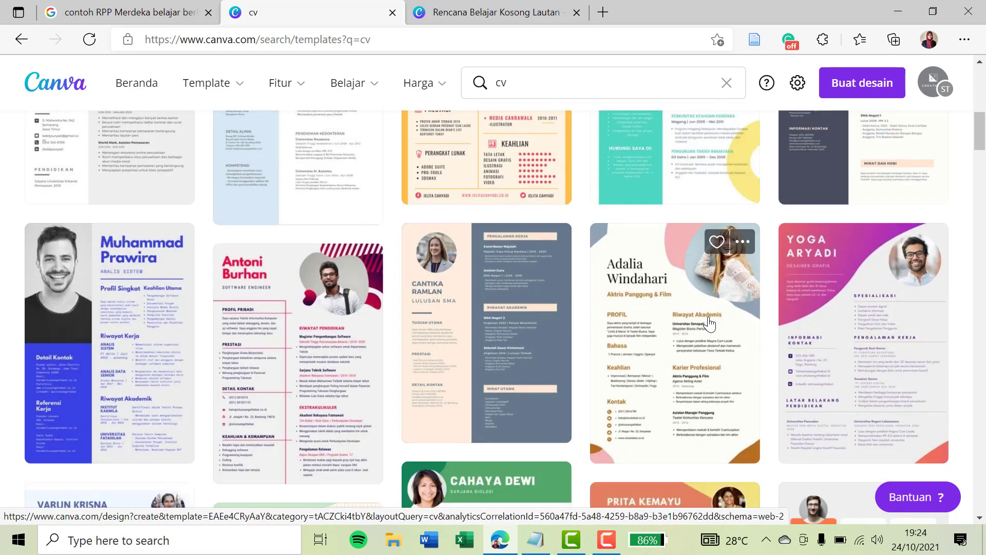
pyautogui.scroll(-2, 710, 324)
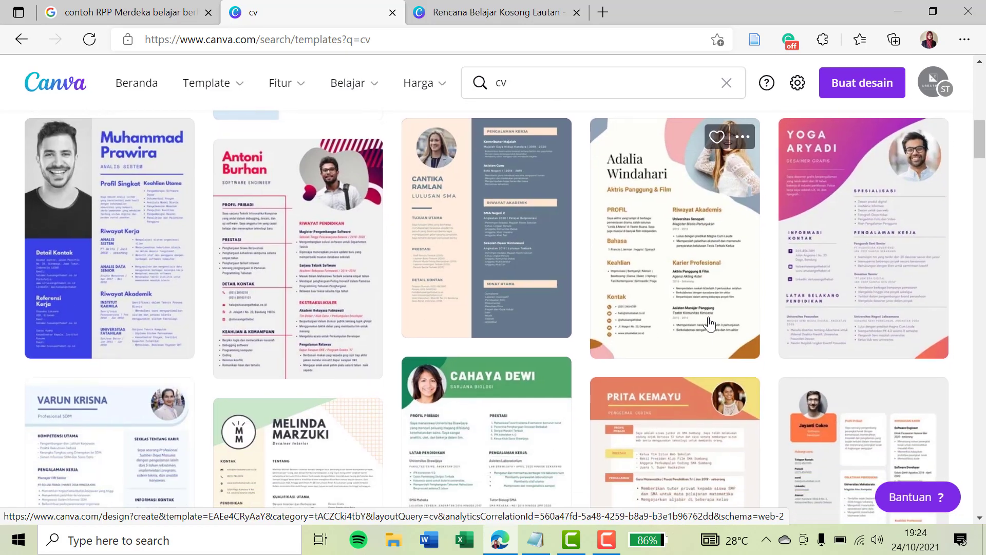
pyautogui.scroll(-1, 710, 324)
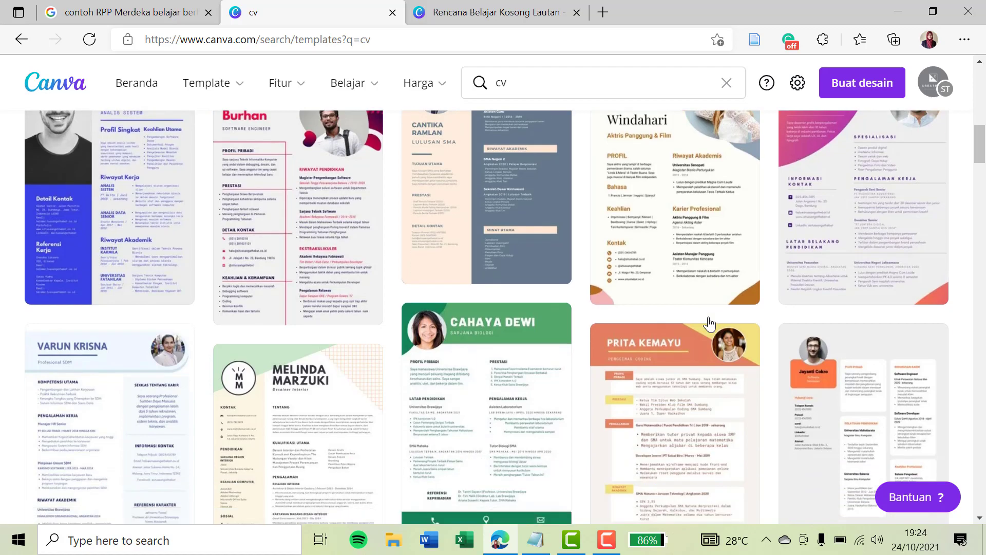
pyautogui.scroll(12, 708, 324)
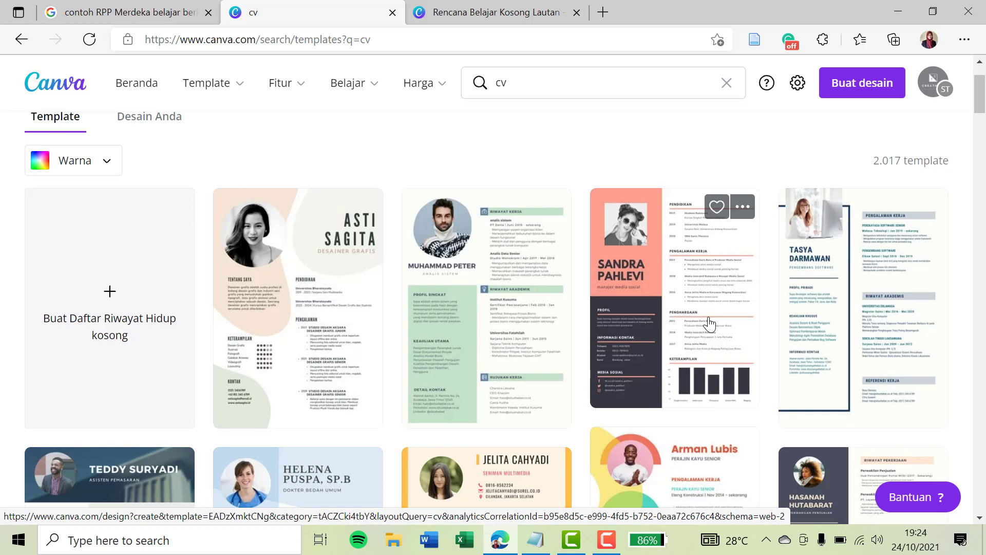
# - Clear the template search, open the Canva home page and browse the suggested education design types, such as Rencana Pelajaran and Jadwal Kelas
pyautogui.click(472, 17)
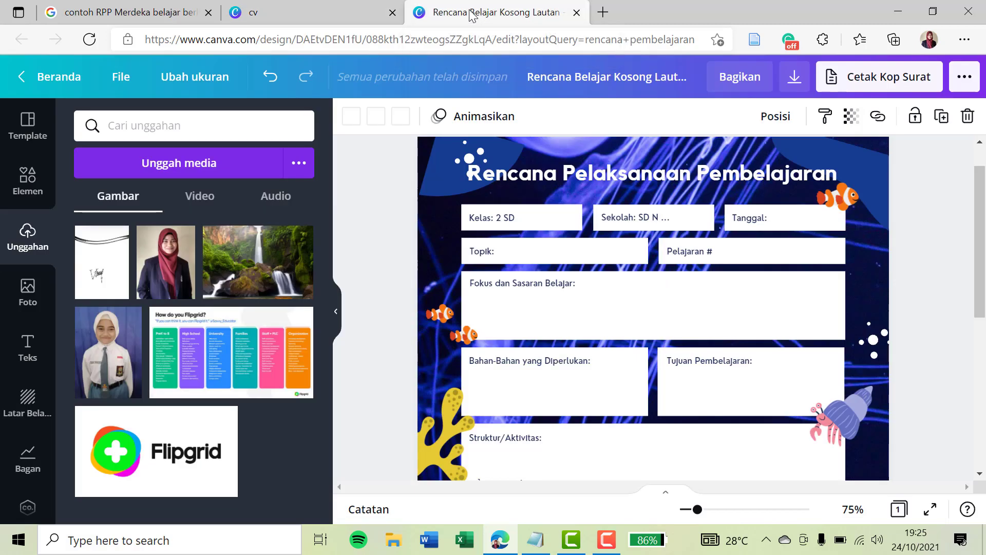
pyautogui.click(303, 6)
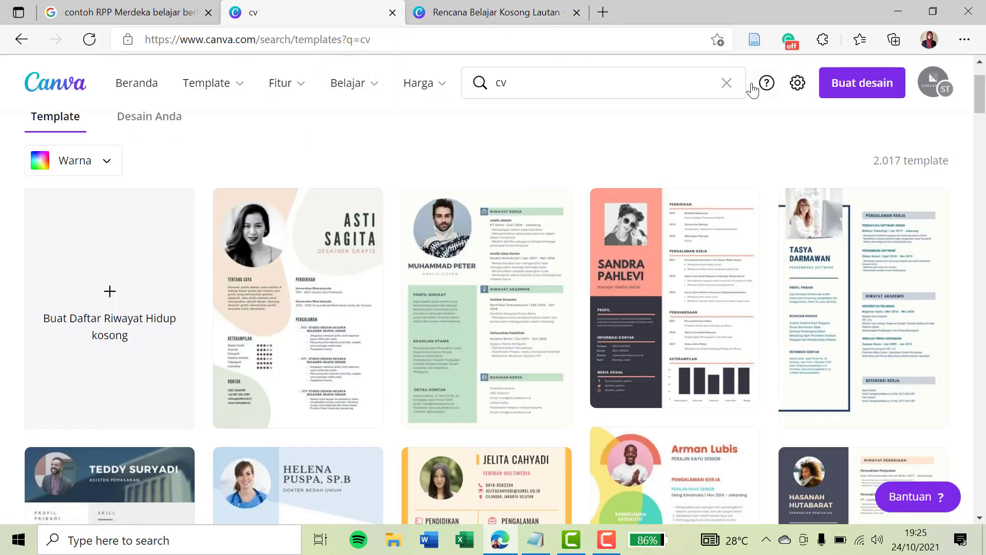
pyautogui.click(723, 84)
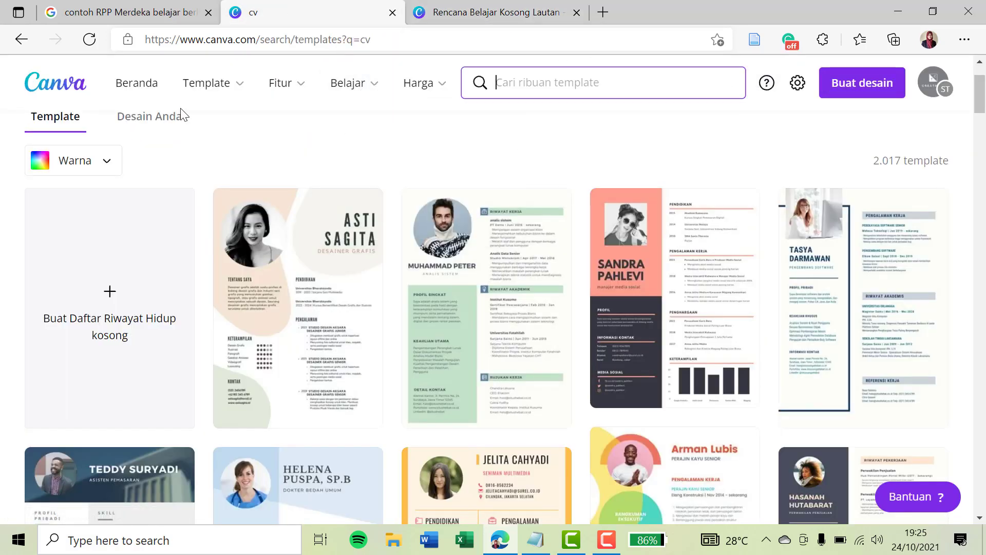
pyautogui.click(115, 89)
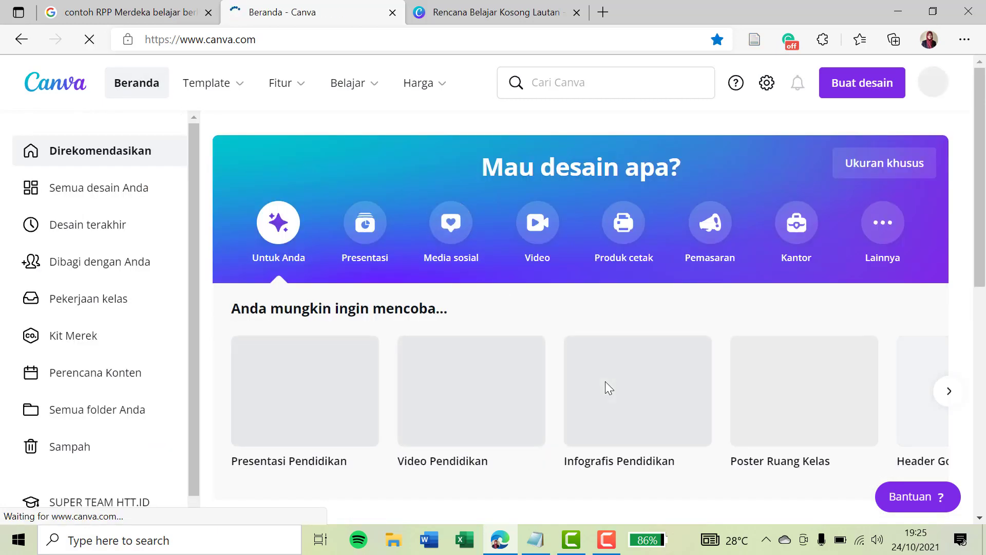
pyautogui.scroll(-3, 605, 381)
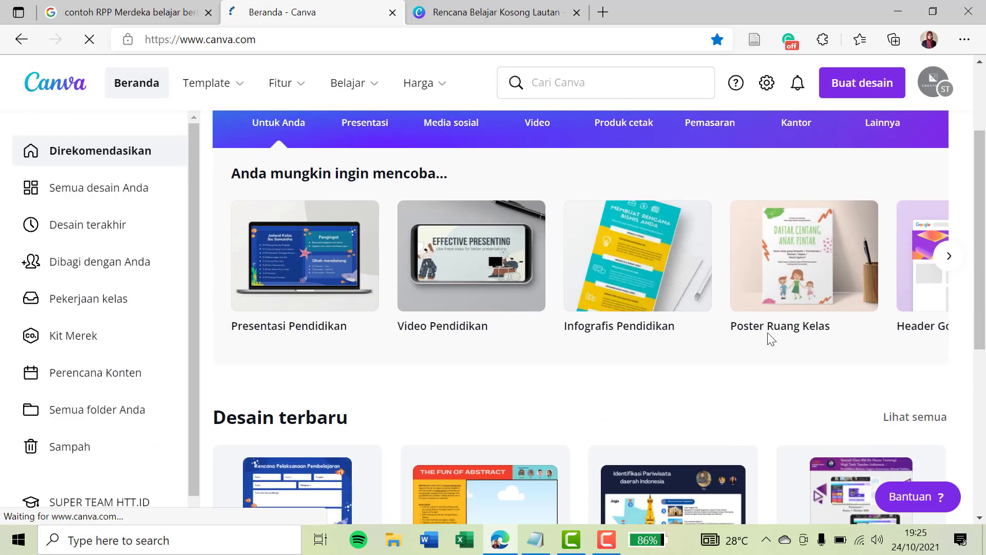
pyautogui.moveTo(814, 276)
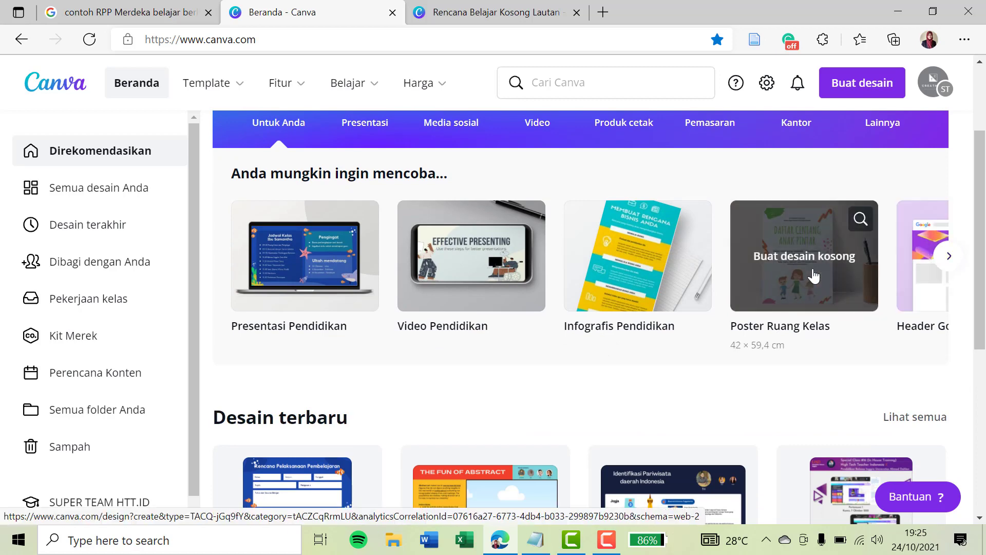
pyautogui.hscroll(8, 814, 276)
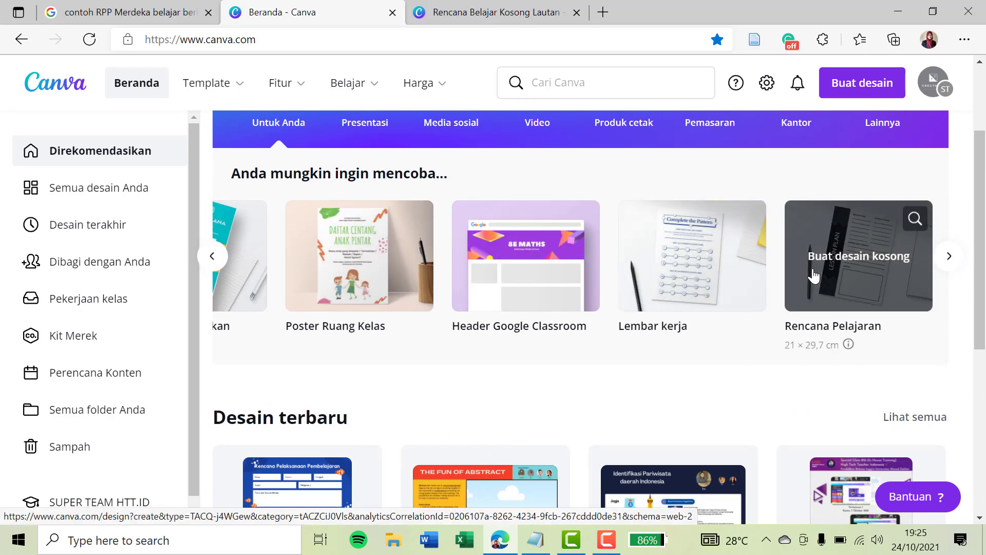
pyautogui.hscroll(2, 813, 276)
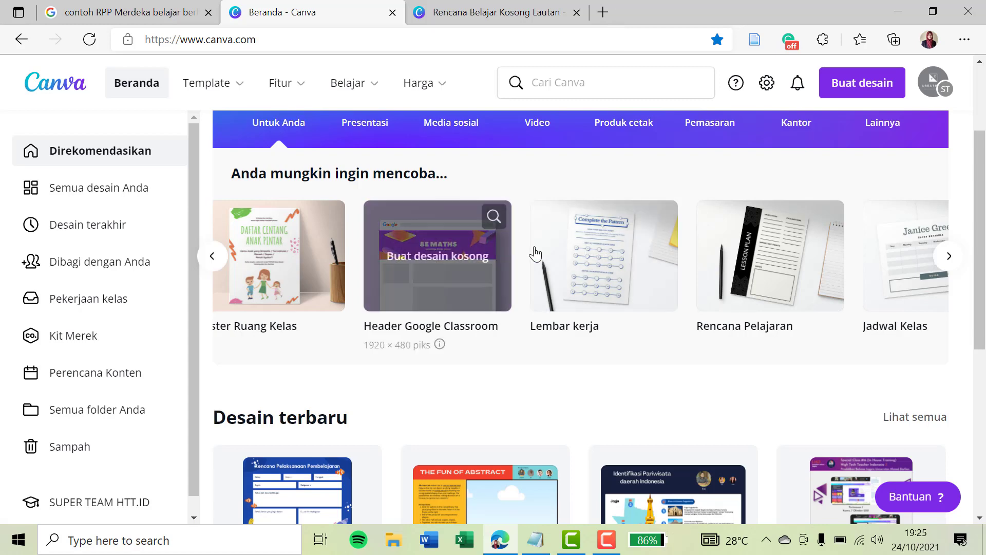
pyautogui.hscroll(1, 617, 259)
pyautogui.hscroll(4, 617, 259)
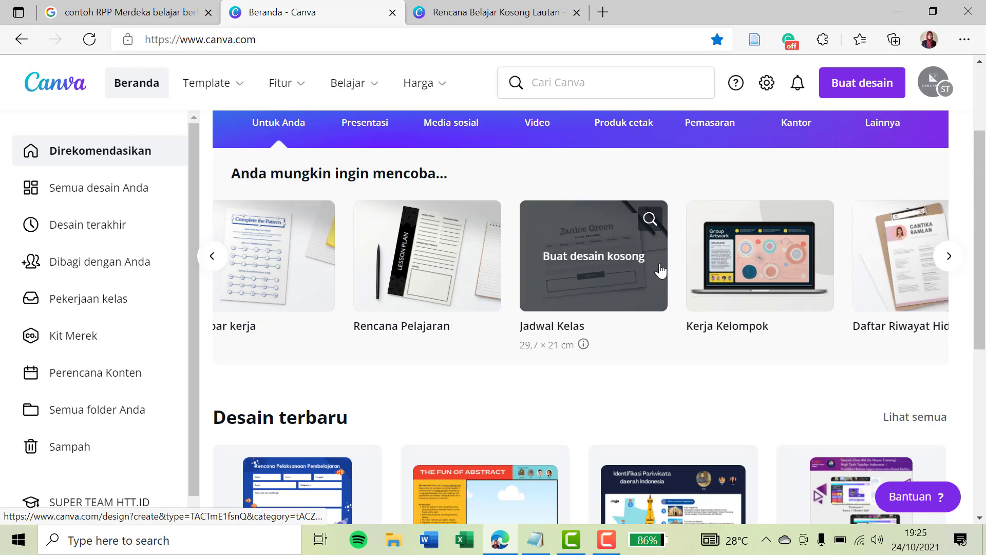
# - Browse further through the suggested design types on the home page and create a blank Buletin Ruang Kelas design
pyautogui.hscroll(8, 652, 277)
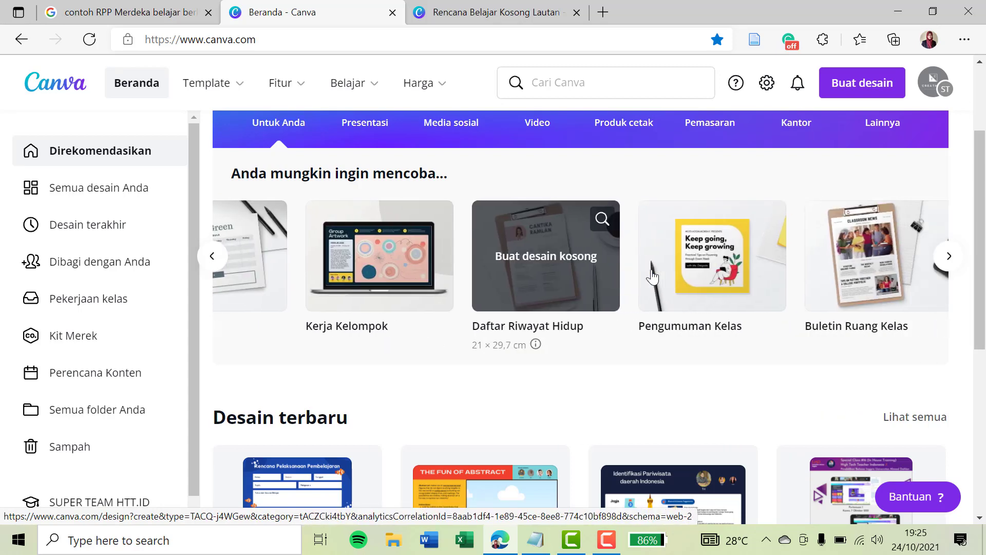
pyautogui.hscroll(3, 675, 288)
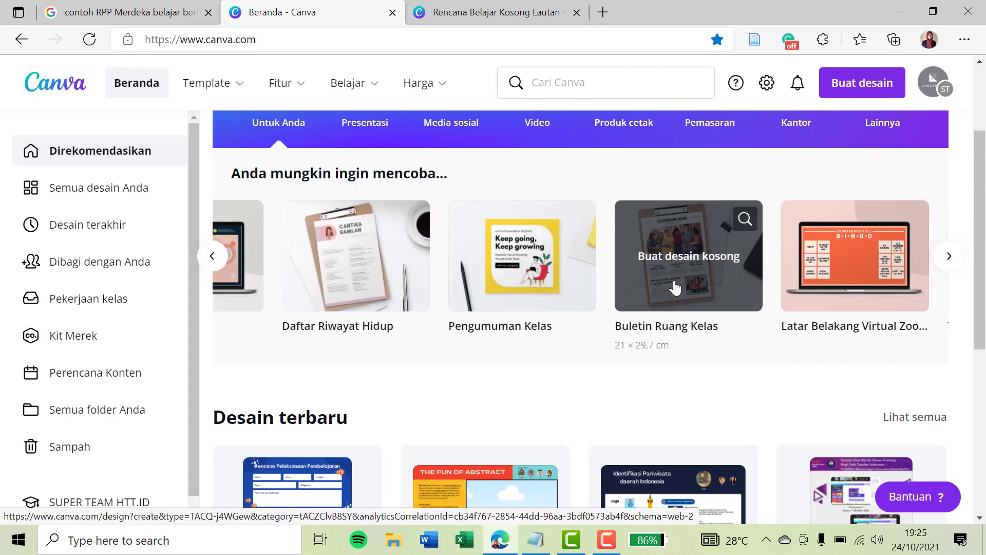
pyautogui.hscroll(6, 868, 295)
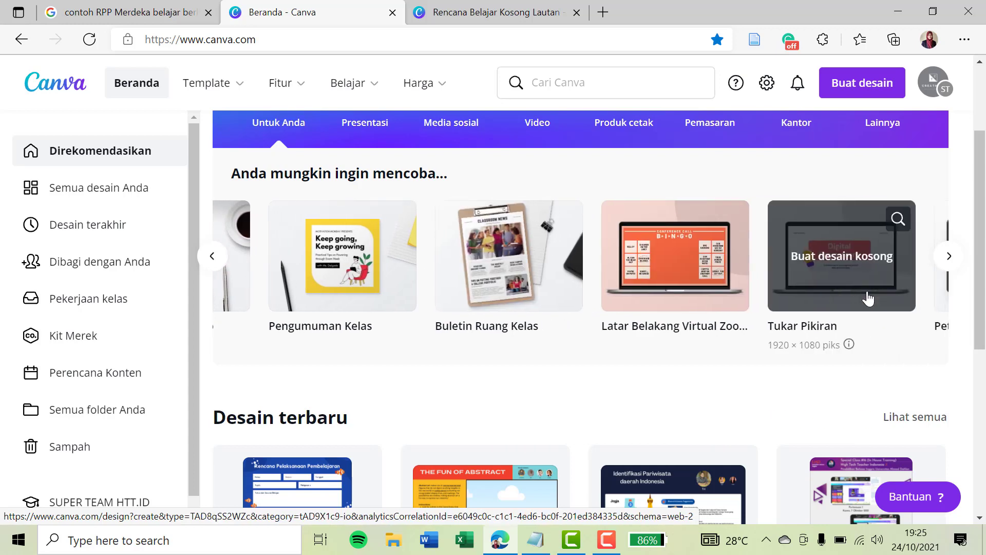
pyautogui.hscroll(8, 867, 298)
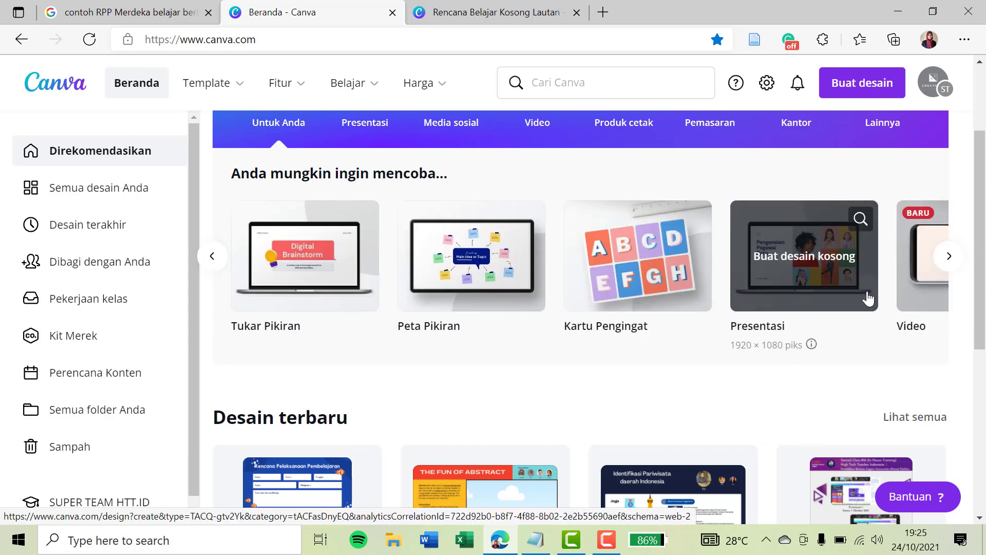
pyautogui.hscroll(2, 868, 297)
pyautogui.hscroll(-14, 868, 298)
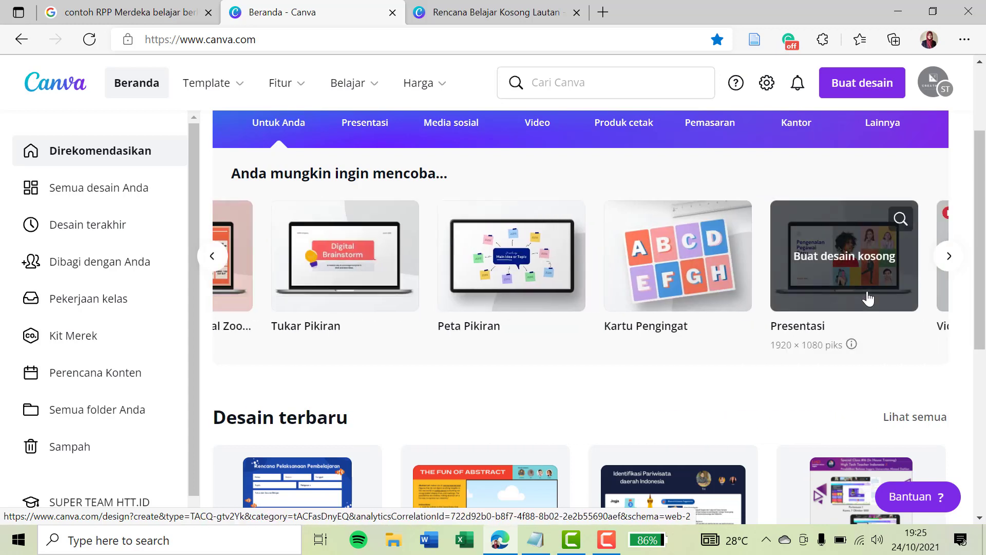
pyautogui.hscroll(-2, 868, 298)
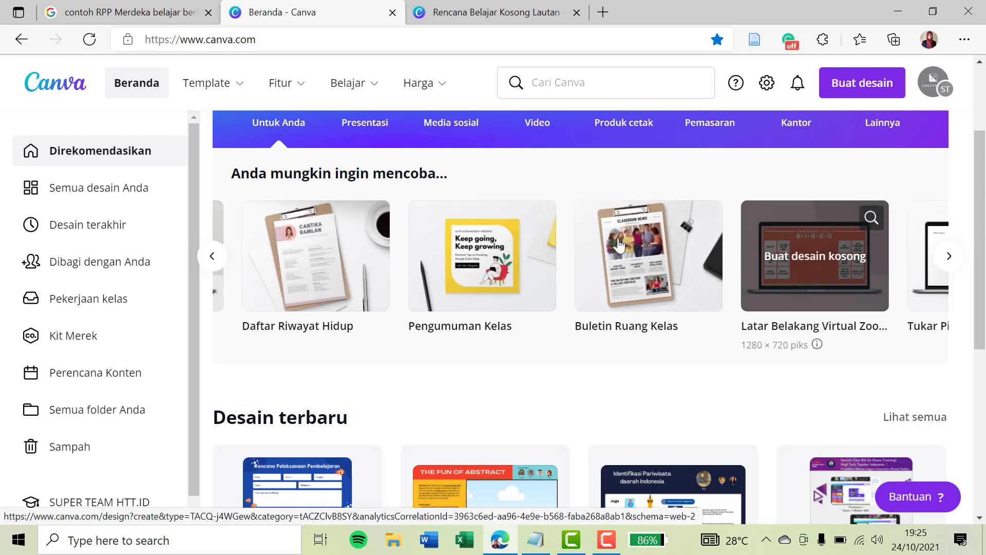
pyautogui.click(622, 259)
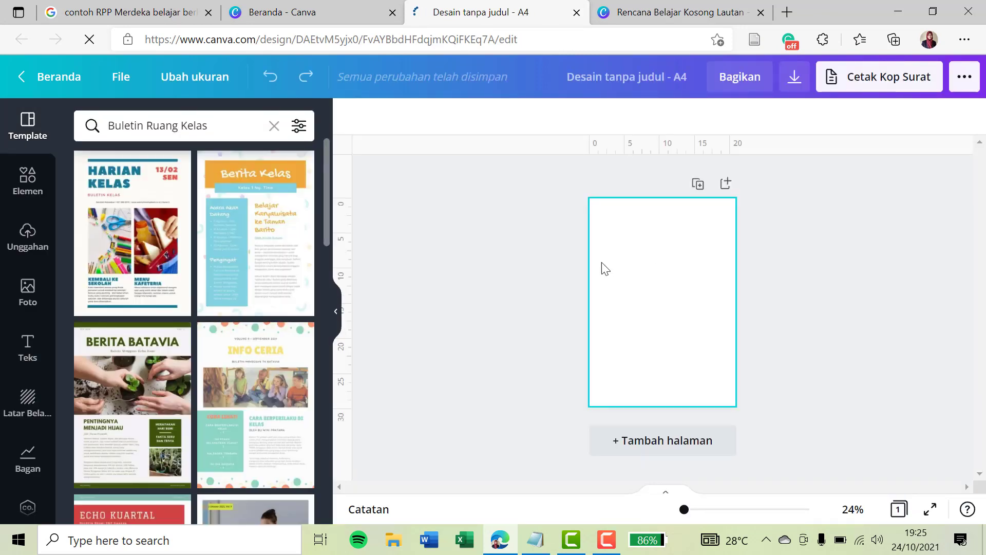
# - Look through the Buletin Ruang Kelas templates offered for the blank A4 design
pyautogui.scroll(-5, 221, 313)
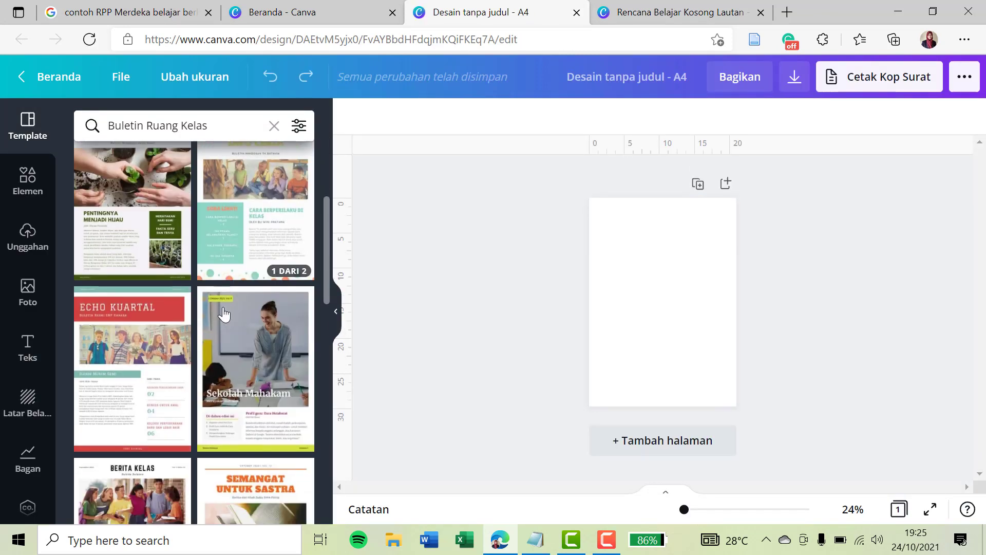
pyautogui.scroll(-2, 223, 312)
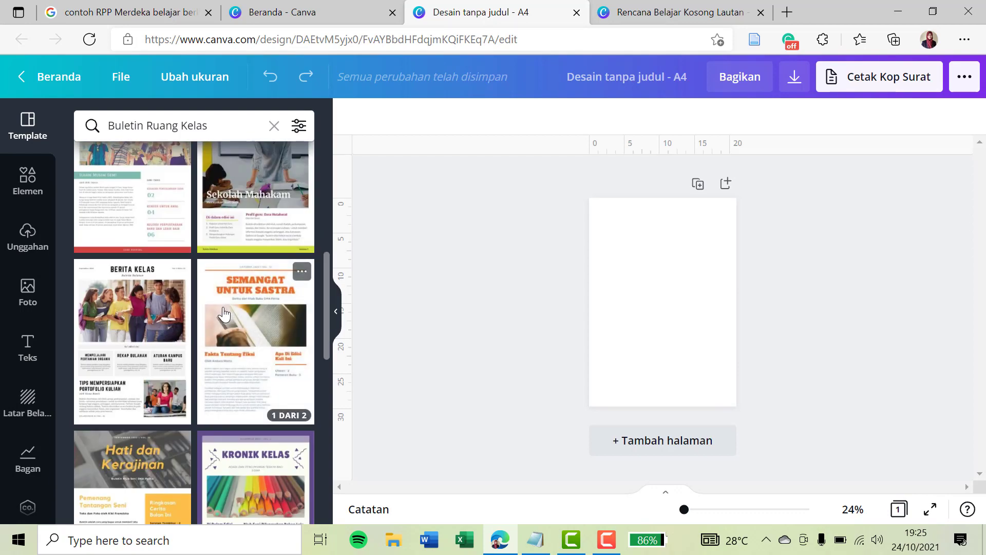
pyautogui.press('super+Tab')
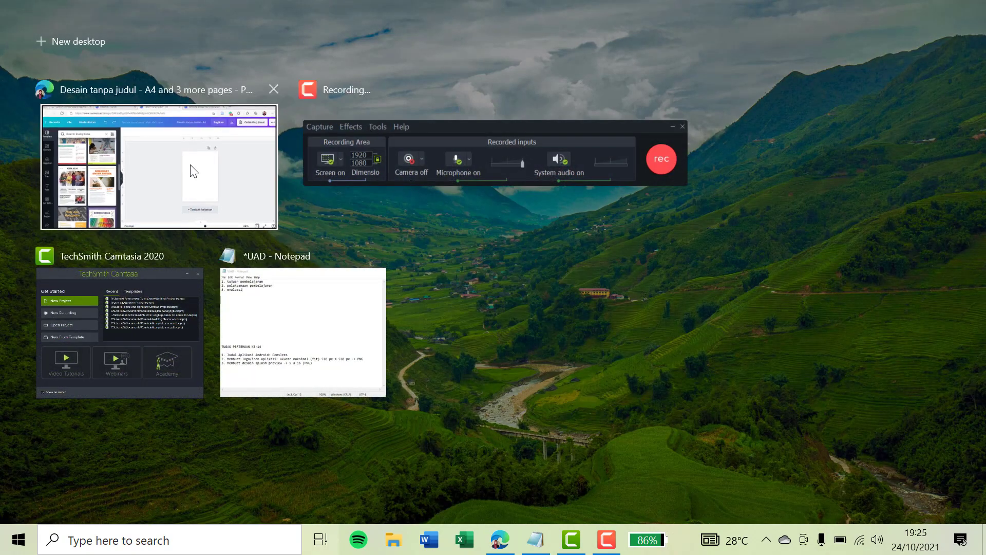
pyautogui.click(191, 169)
pyautogui.scroll(-8, 203, 292)
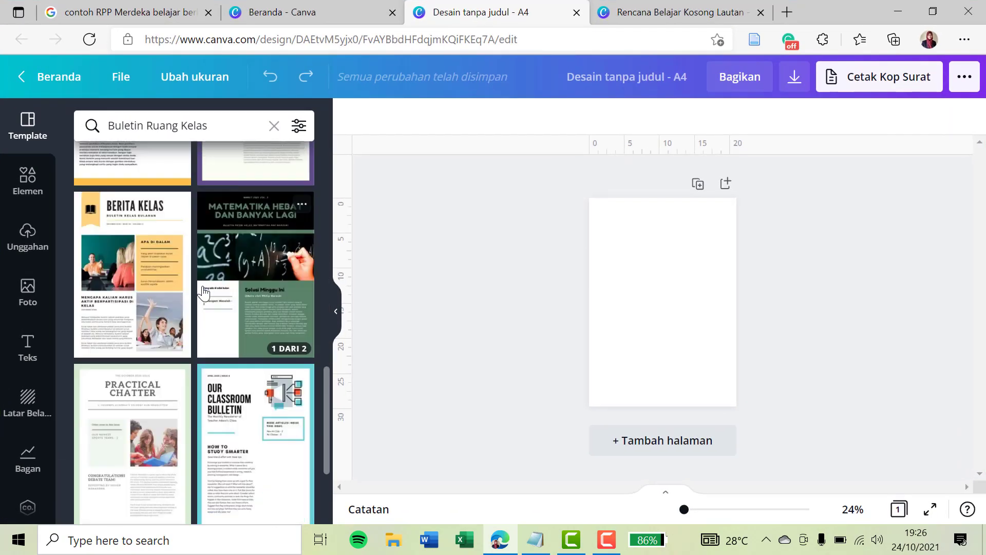
pyautogui.scroll(-6, 203, 292)
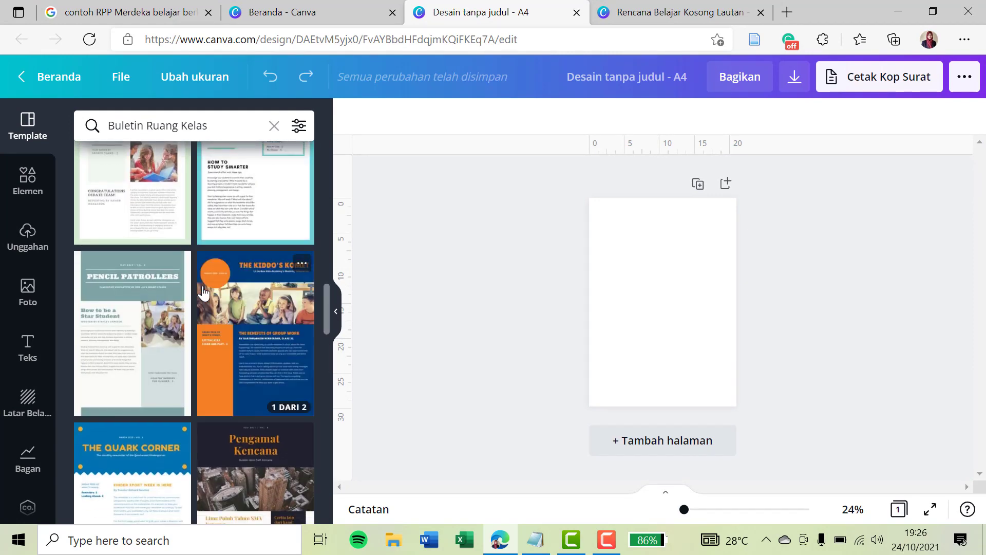
pyautogui.scroll(-8, 204, 292)
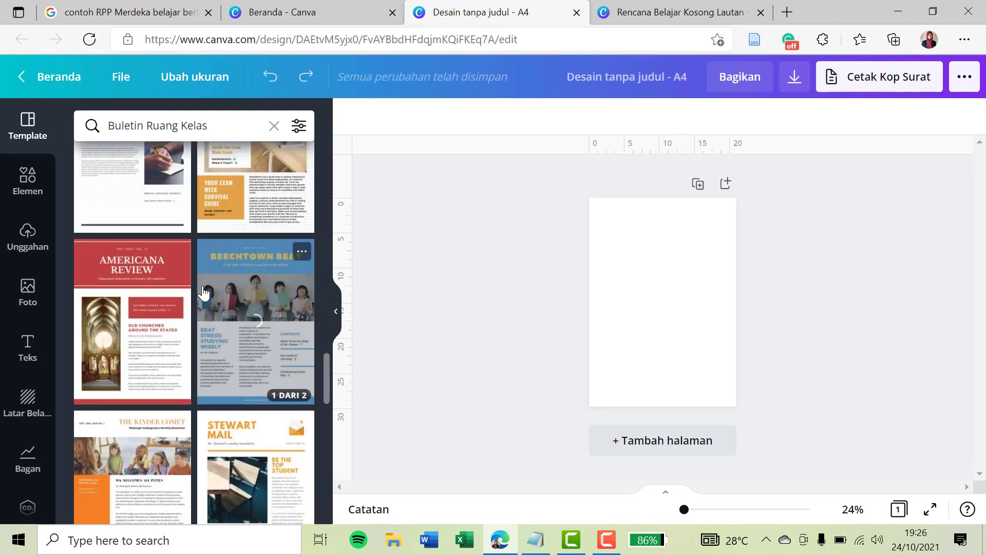
pyautogui.scroll(-6, 203, 292)
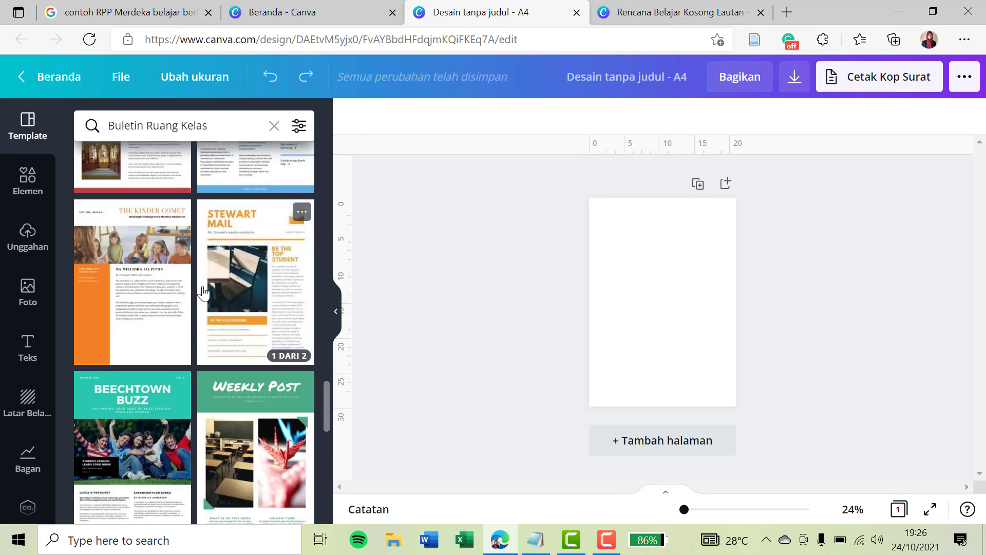
pyautogui.scroll(-3, 203, 293)
pyautogui.scroll(5, 203, 292)
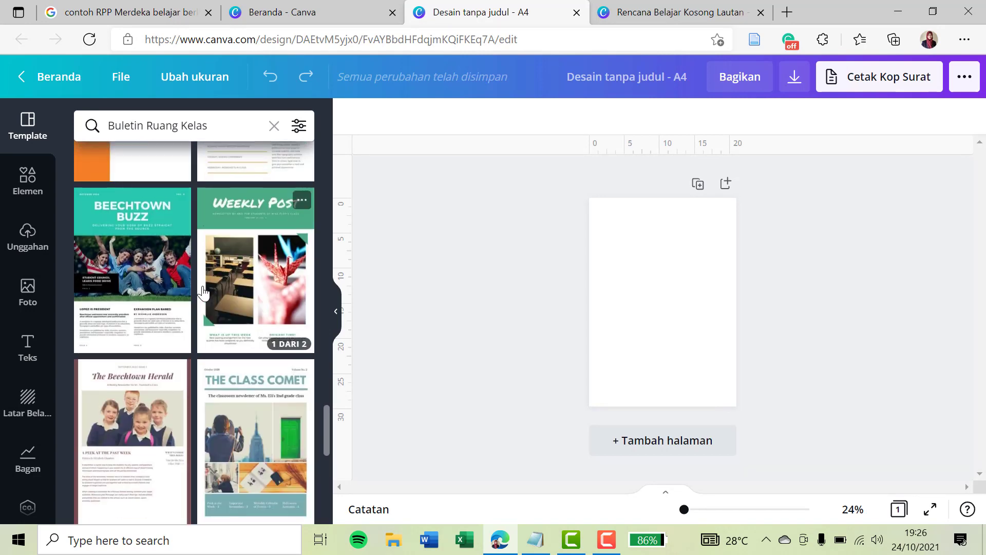
# - Return to the Canva home page and create a blank Pengumuman Kelas design from the suggested types
pyautogui.click(319, 6)
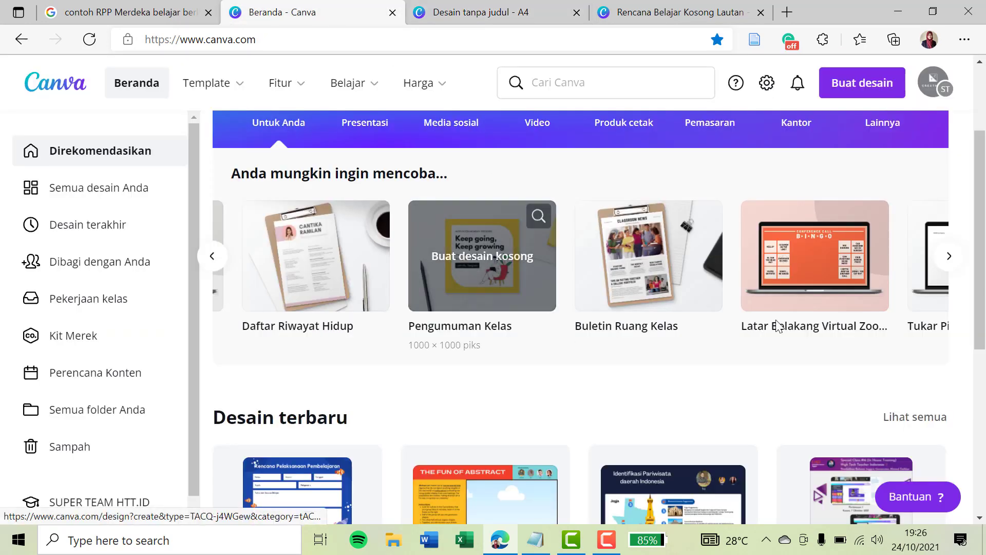
pyautogui.hscroll(2, 770, 274)
pyautogui.hscroll(1, 769, 274)
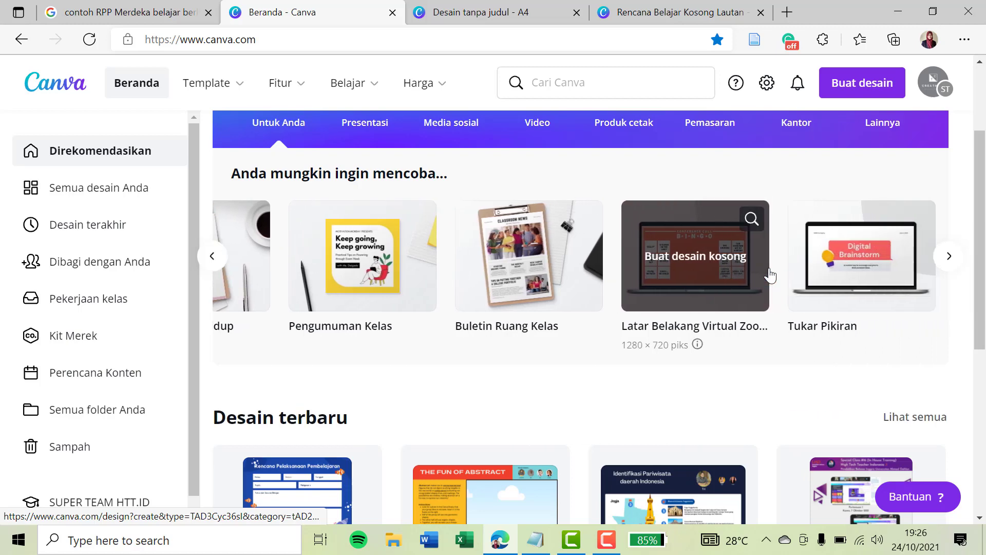
pyautogui.hscroll(-3, 519, 337)
pyautogui.hscroll(-3, 428, 305)
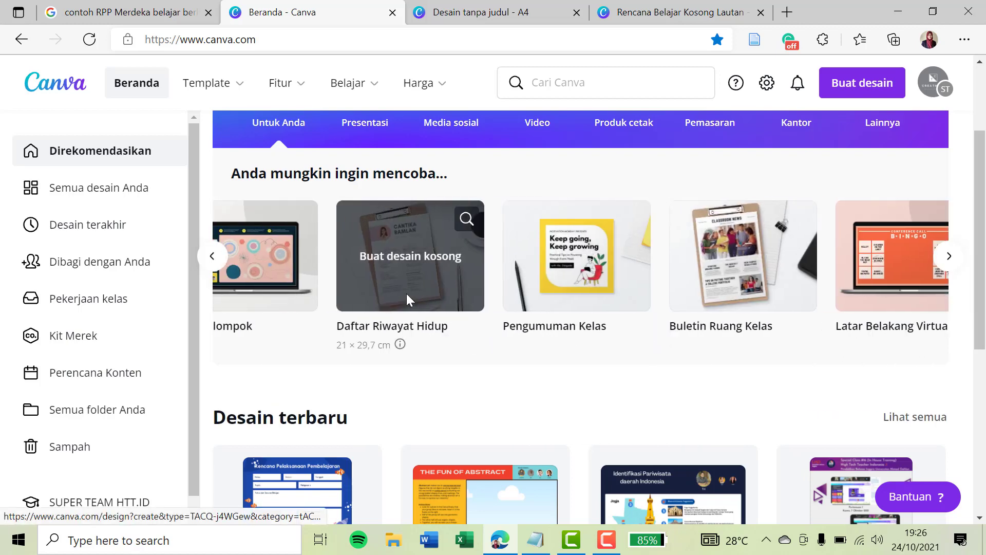
pyautogui.click(607, 274)
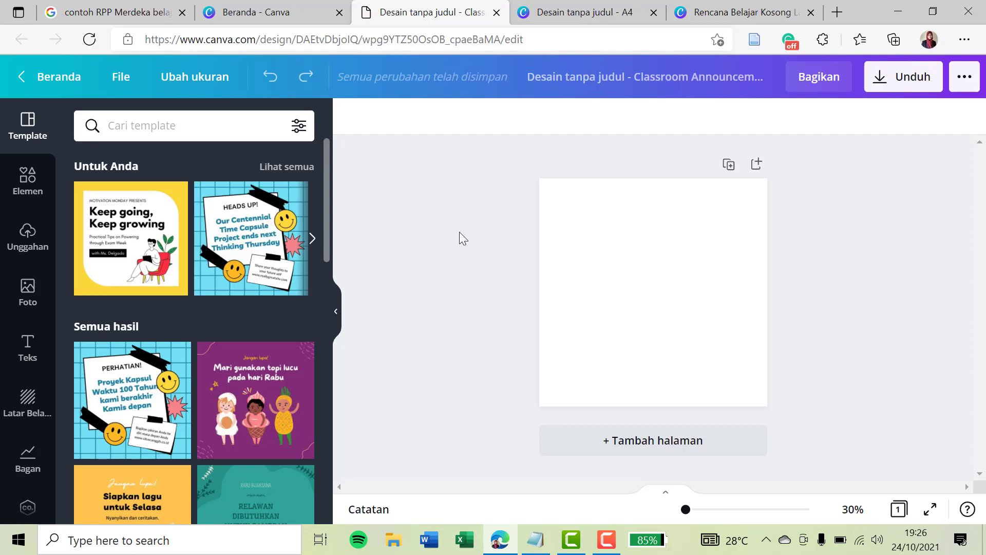
# - Look through the classroom announcement templates offered for the blank Pengumuman Kelas design
pyautogui.scroll(-15, 248, 308)
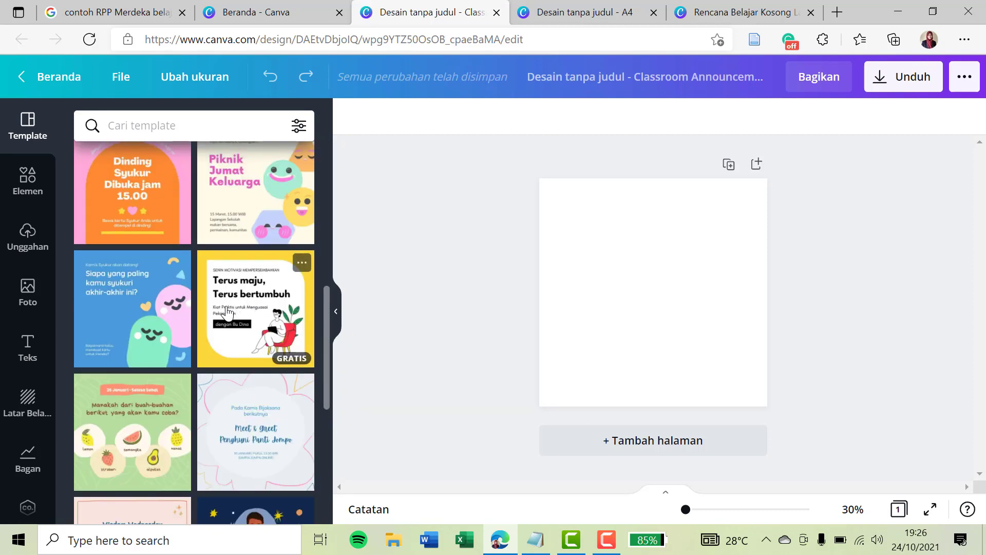
pyautogui.scroll(-10, 205, 342)
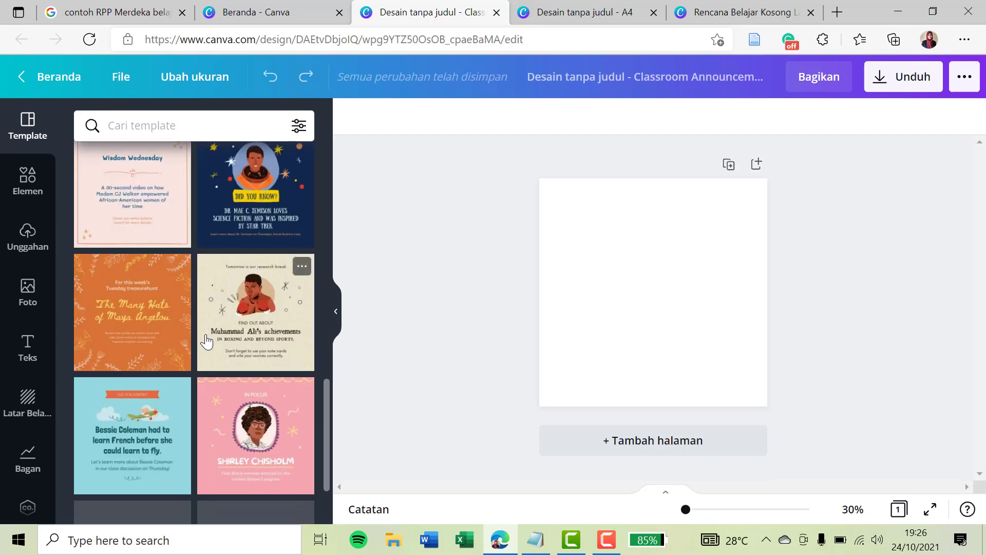
pyautogui.scroll(-10, 206, 341)
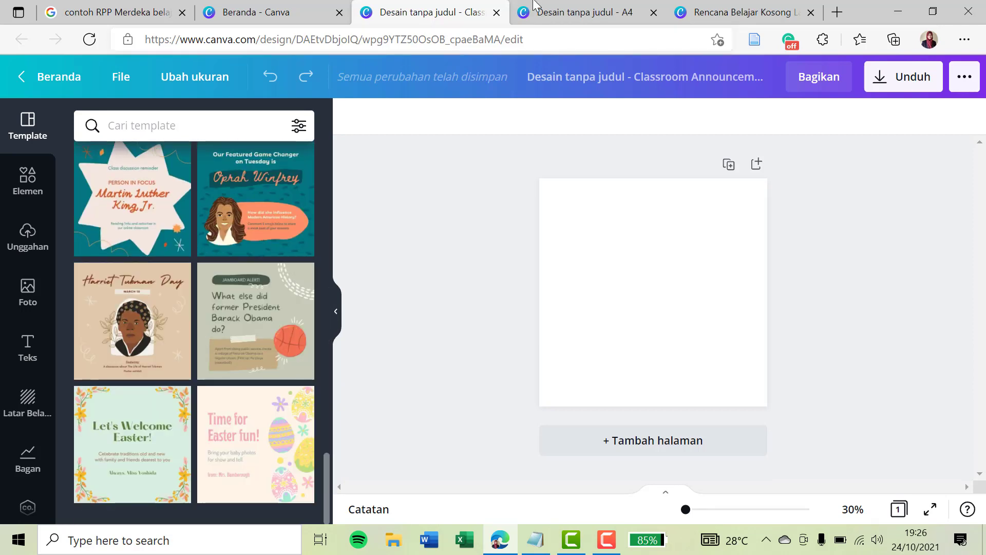
# - Switch back to the Rencana Pelaksanaan Pembelajaran design and display Canva's library of elements
pyautogui.click(567, 7)
pyautogui.click(682, 7)
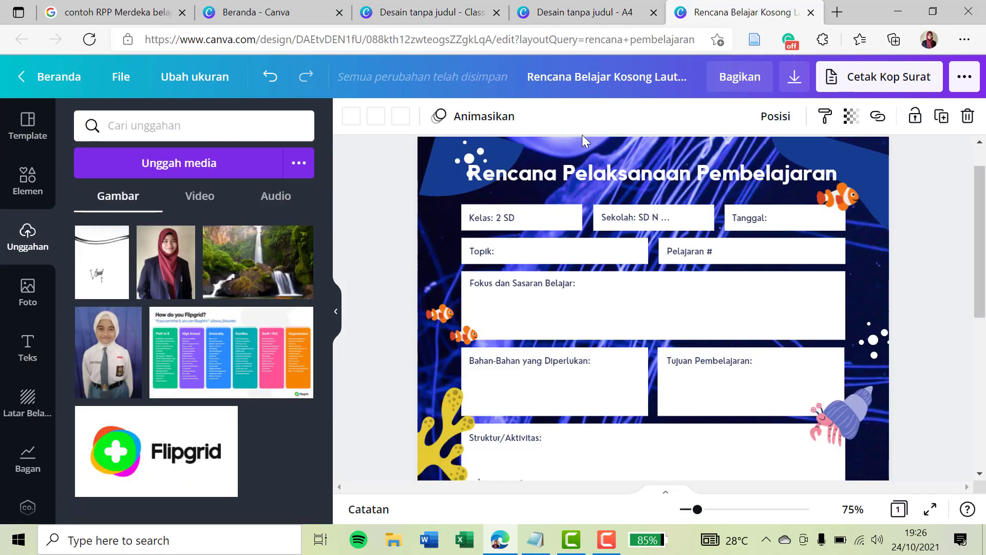
pyautogui.click(574, 142)
pyautogui.scroll(1, 574, 142)
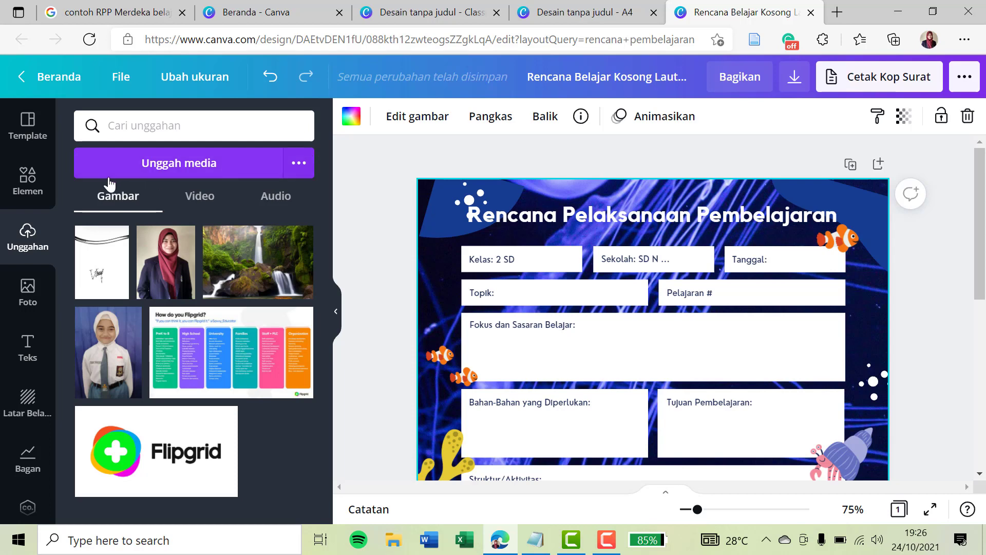
pyautogui.click(23, 190)
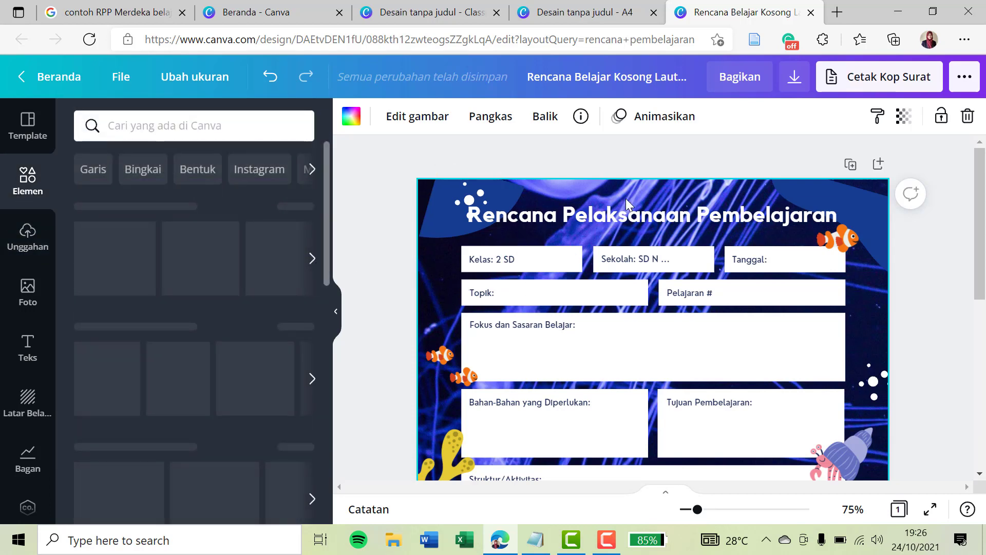
# - Download the lesson plan as Cetak PDF and save it in the Downloads folder as Rencana Belajar Kosong Lautan
pyautogui.click(796, 82)
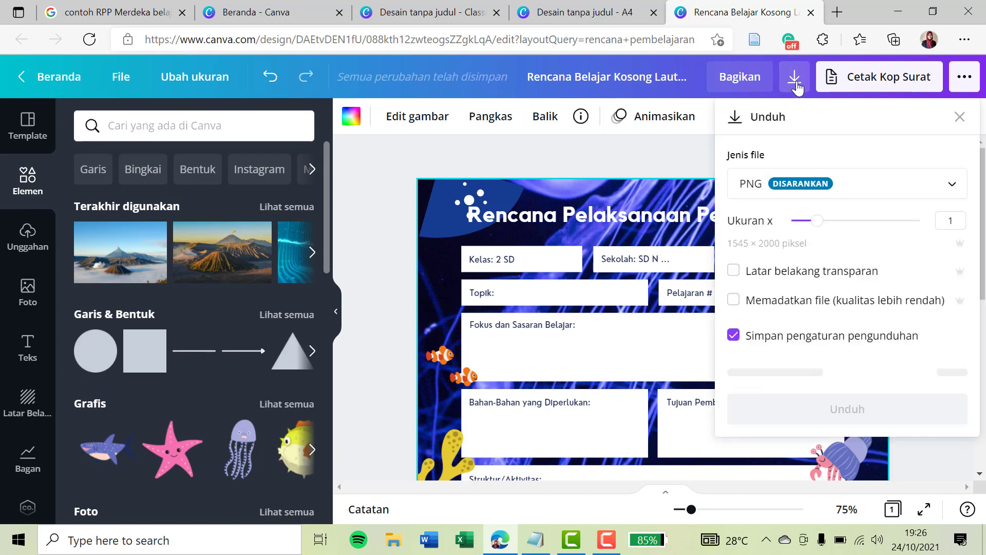
pyautogui.click(812, 176)
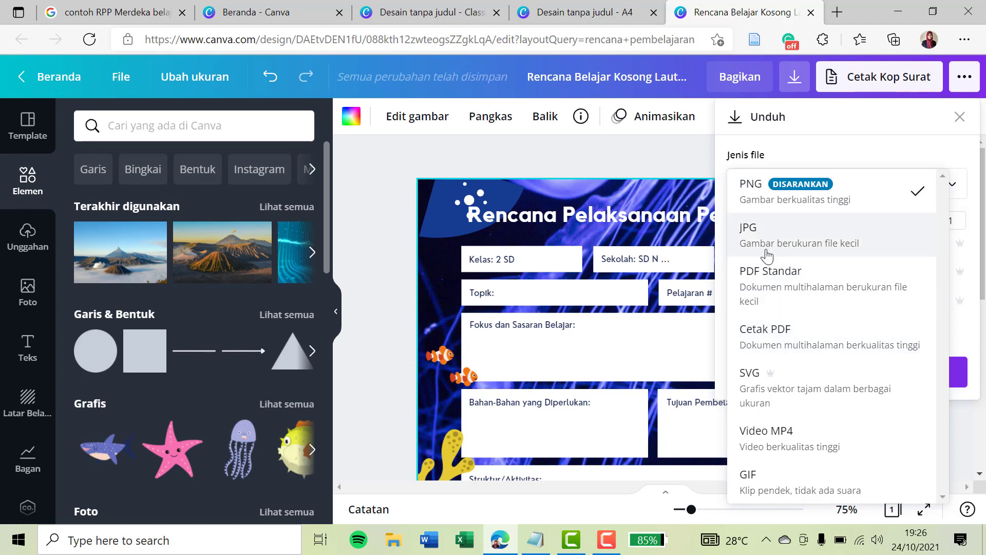
pyautogui.click(776, 327)
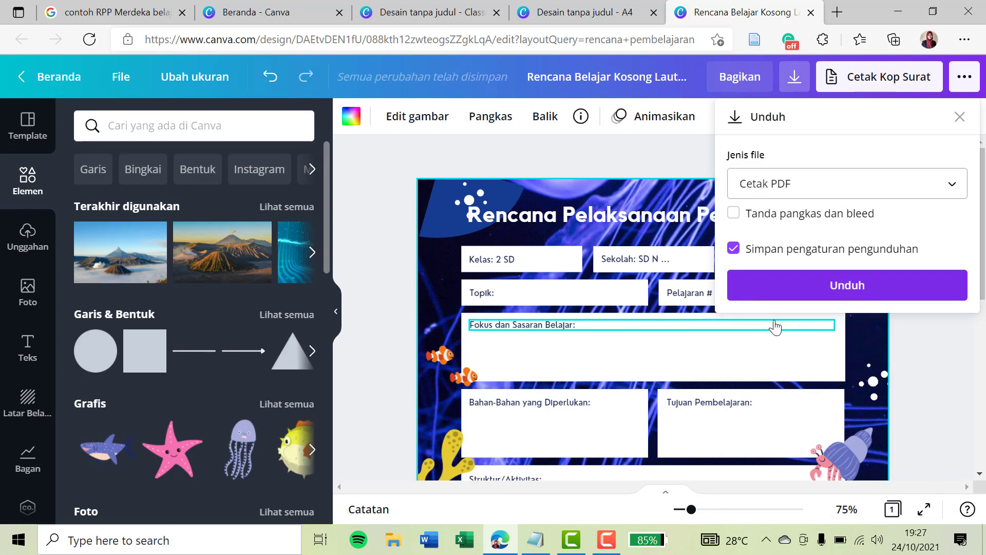
pyautogui.click(819, 288)
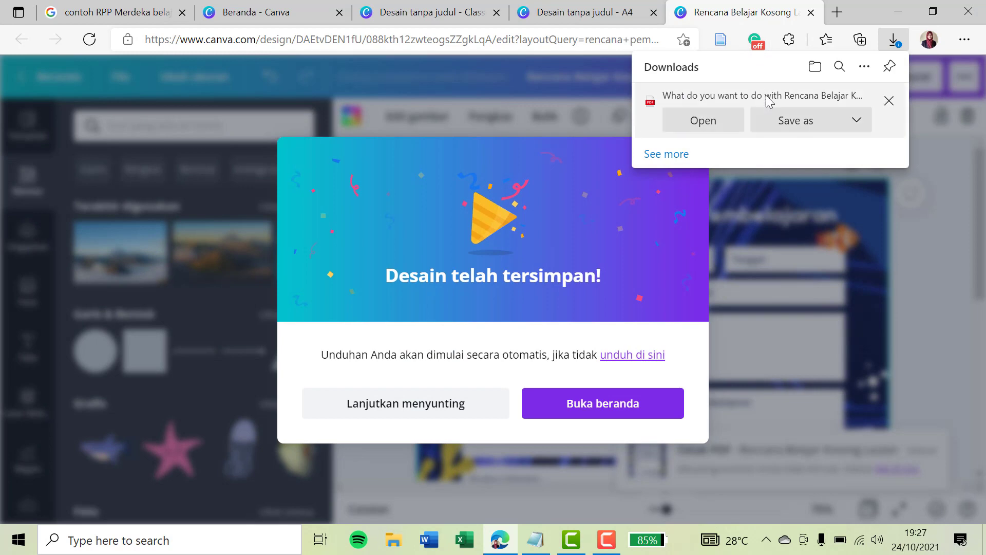
pyautogui.click(787, 124)
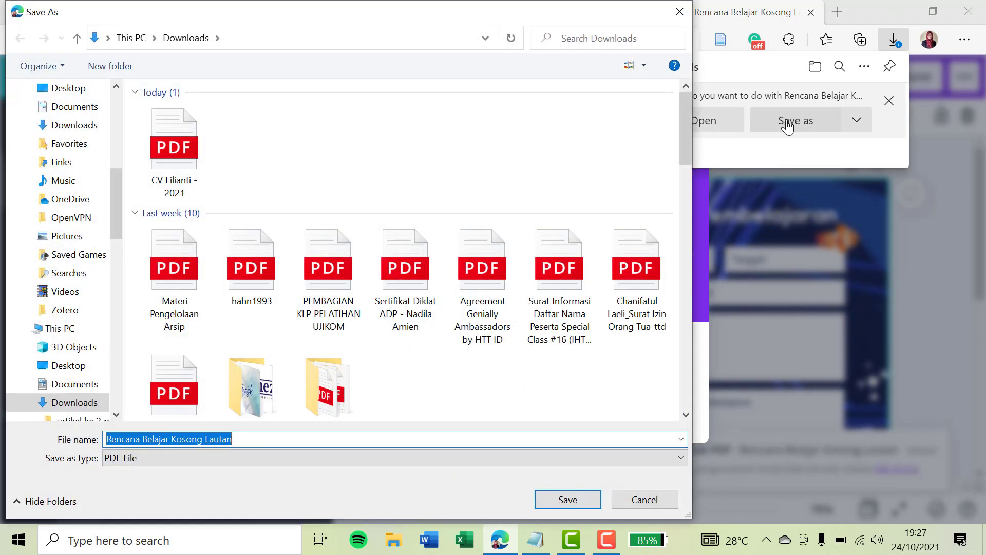
pyautogui.click(567, 499)
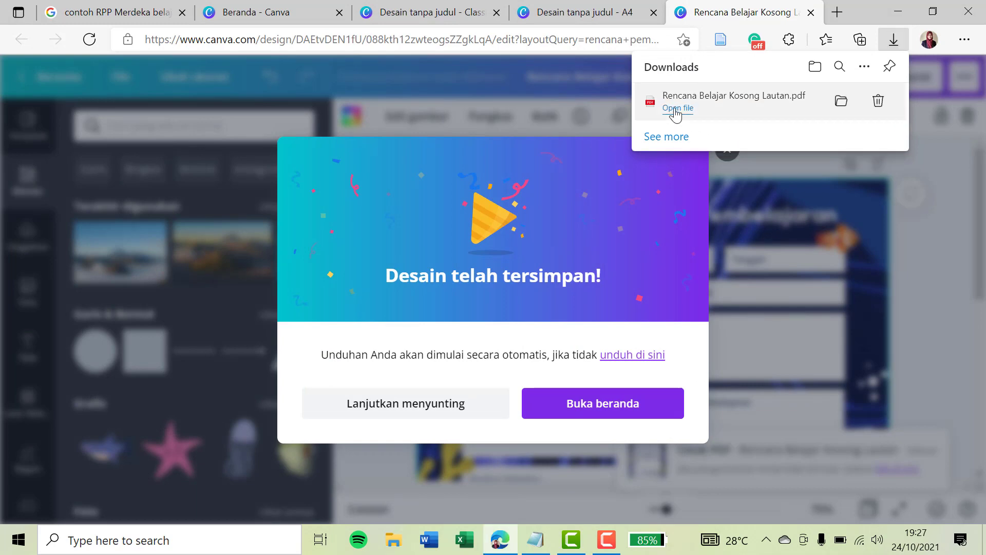
# - Check the downloaded lesson plan PDF from the title to the signature, then close it and dismiss the download confirmation
pyautogui.click(671, 109)
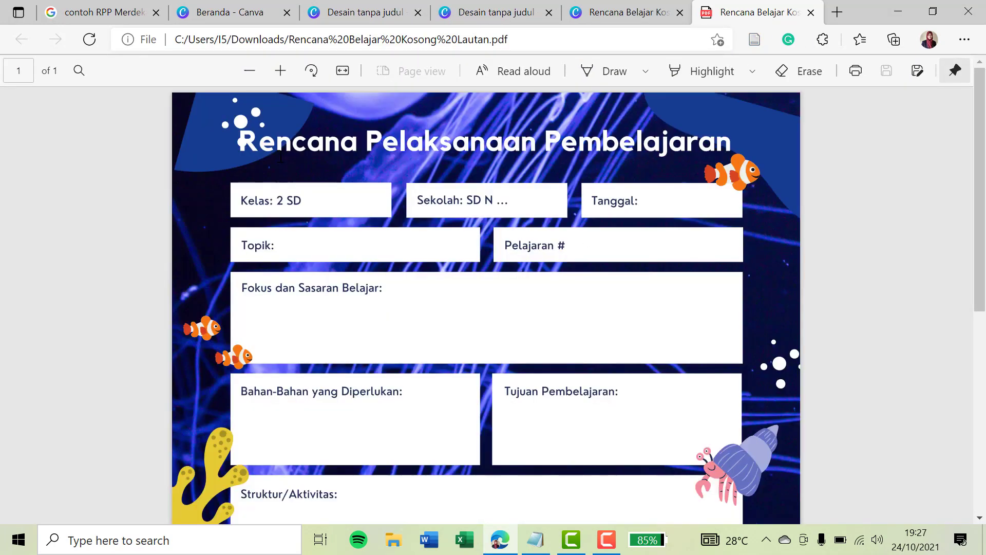
pyautogui.click(250, 70)
pyautogui.click(251, 70)
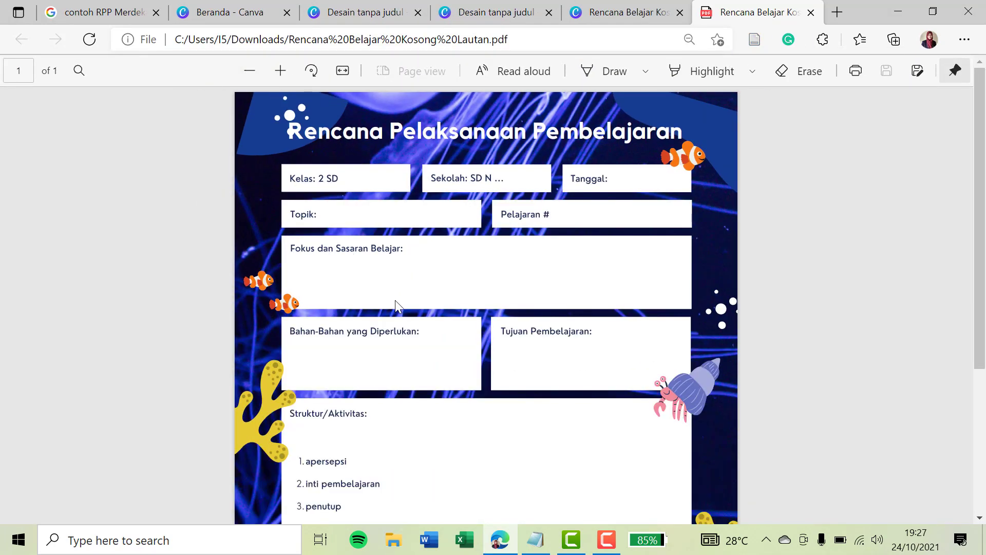
pyautogui.scroll(-5, 378, 249)
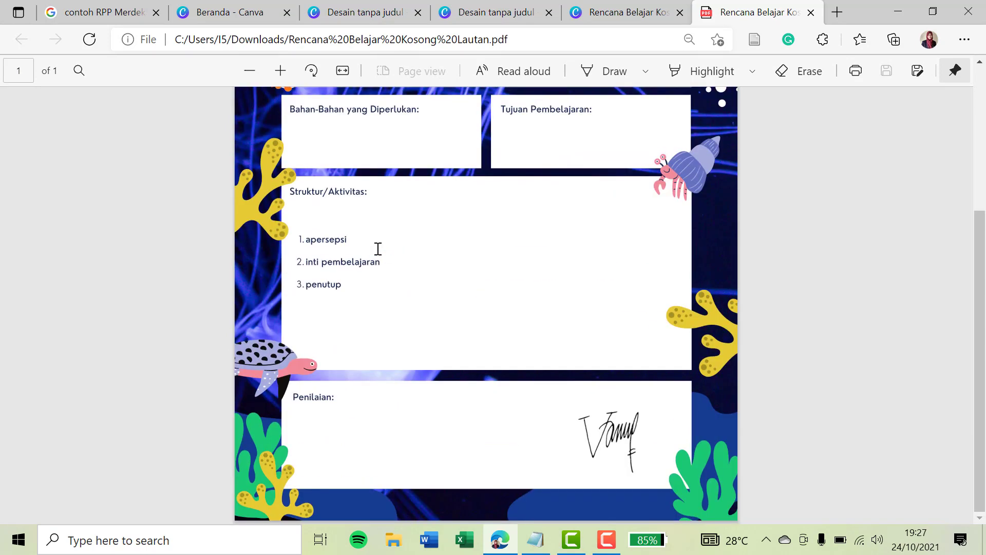
pyautogui.scroll(5, 378, 250)
pyautogui.click(810, 13)
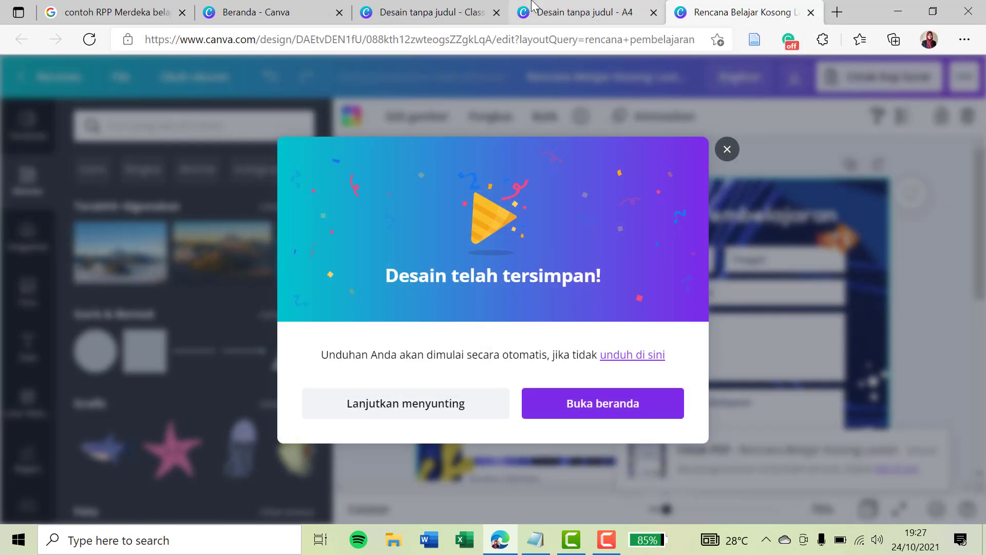
pyautogui.click(727, 150)
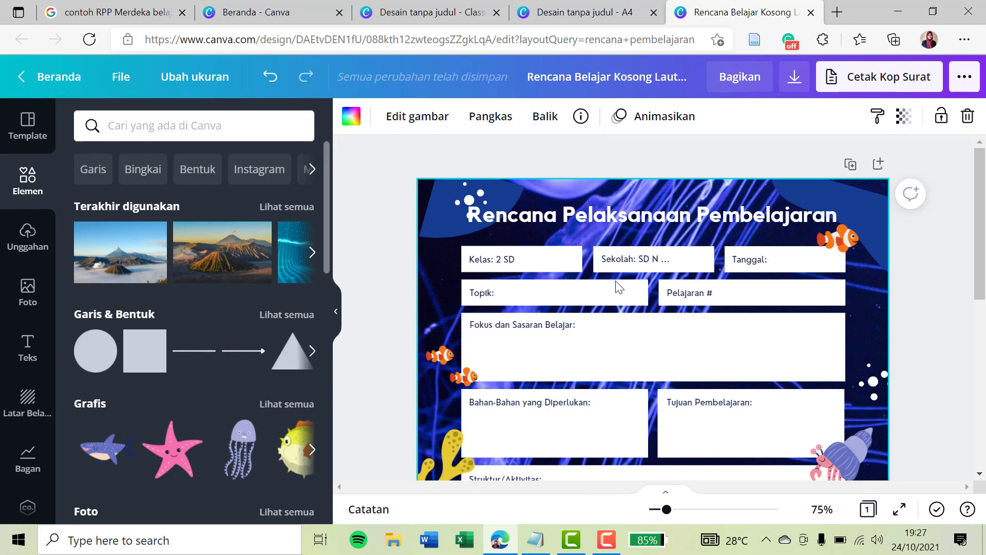
pyautogui.click(606, 539)
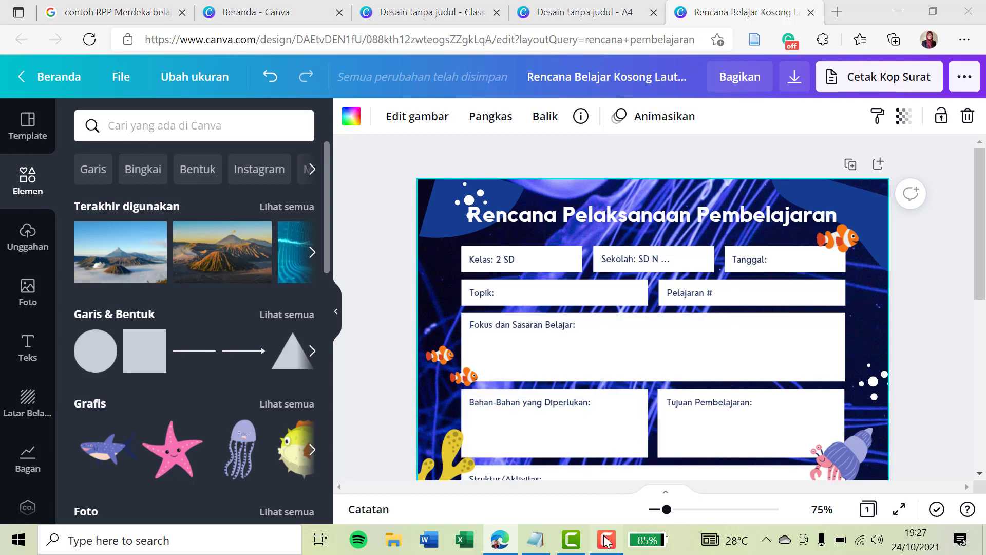